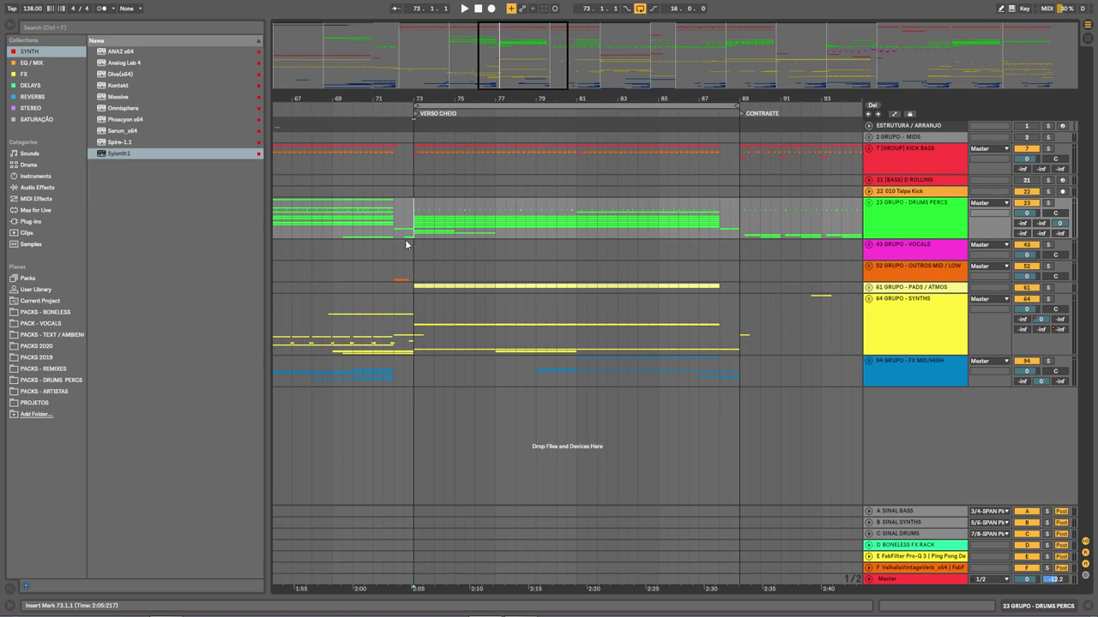
Play the arrangement from just before the VERSO CHEIO section
{"action": "left_click", "coordinate": [380, 245]}
{"action": "key", "text": "space"}
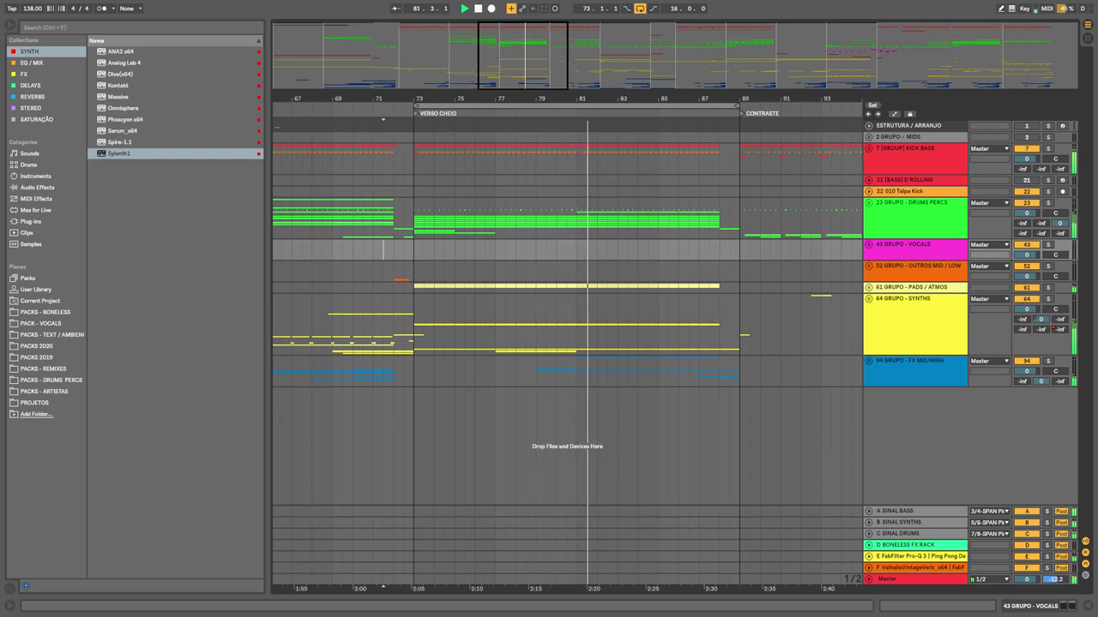
{"action": "left_click", "coordinate": [881, 341]}
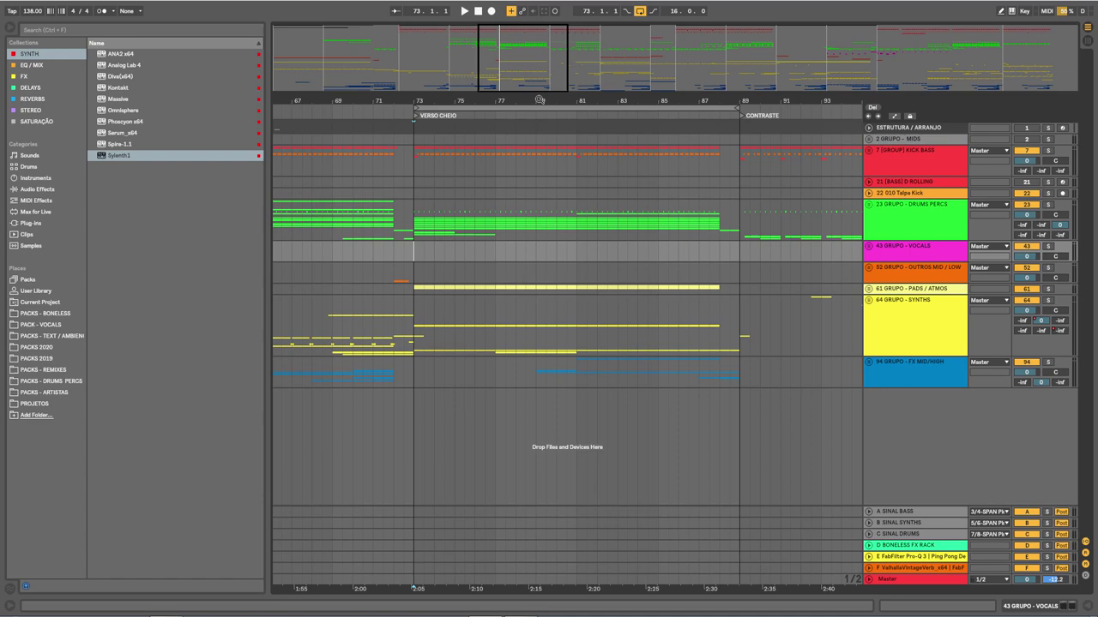
Unfold the GRUPO - DRUMS PERCS group and view its tracks around VERSO 2 and VERSO CHEIO
{"action": "left_click_drag", "start_coordinate": [539, 99], "coordinate": [475, 97]}
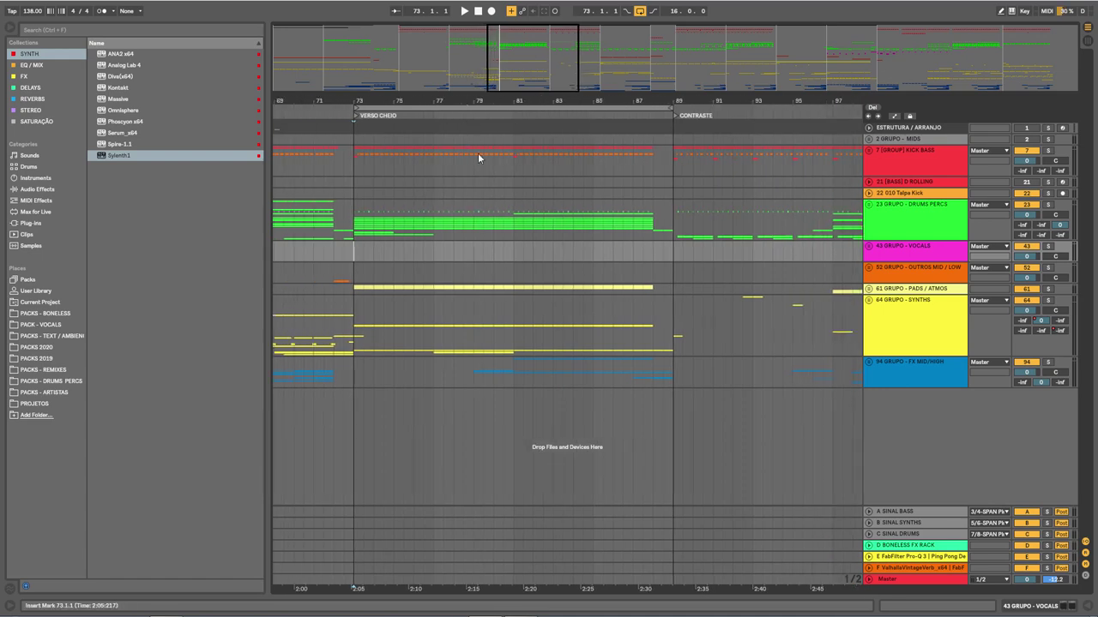
{"action": "left_click", "coordinate": [915, 230]}
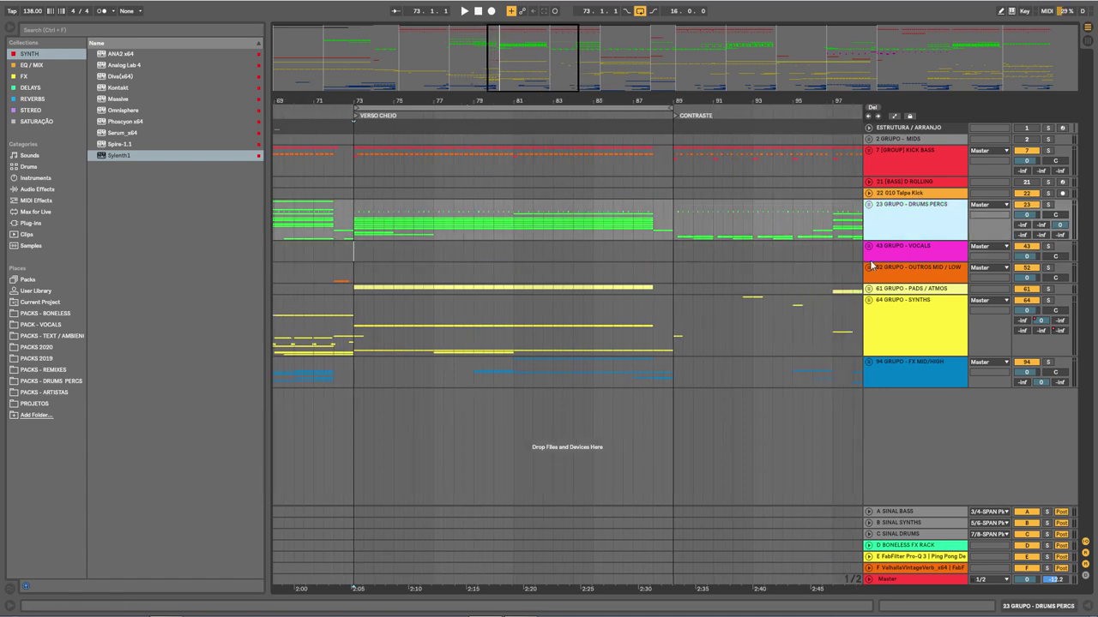
{"action": "left_click_drag", "start_coordinate": [386, 100], "coordinate": [451, 69]}
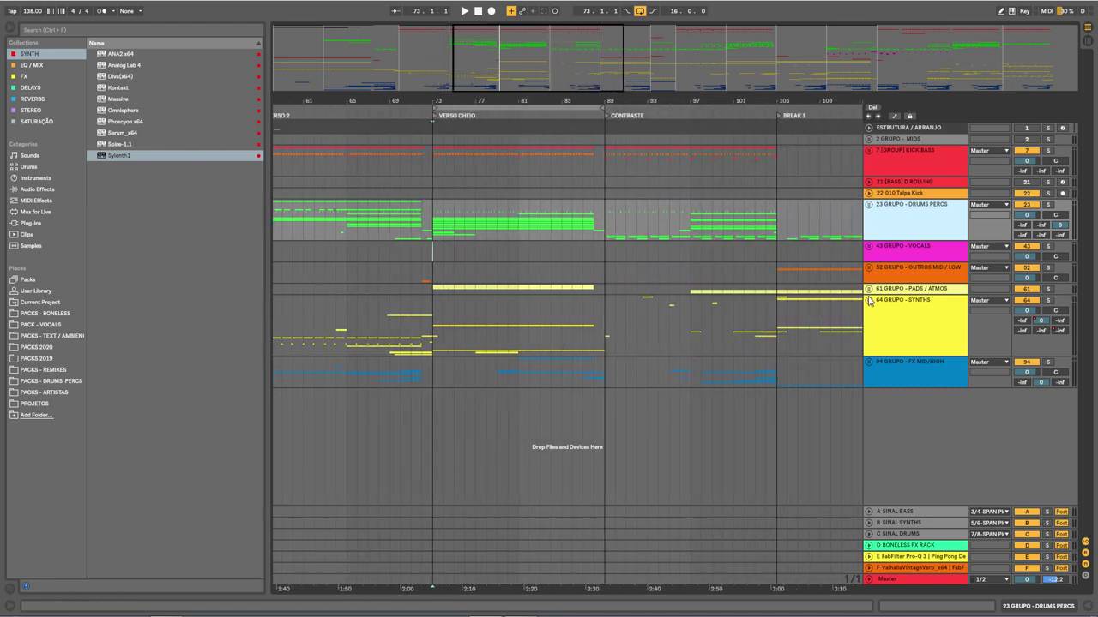
{"action": "left_click_drag", "start_coordinate": [598, 100], "coordinate": [633, 92]}
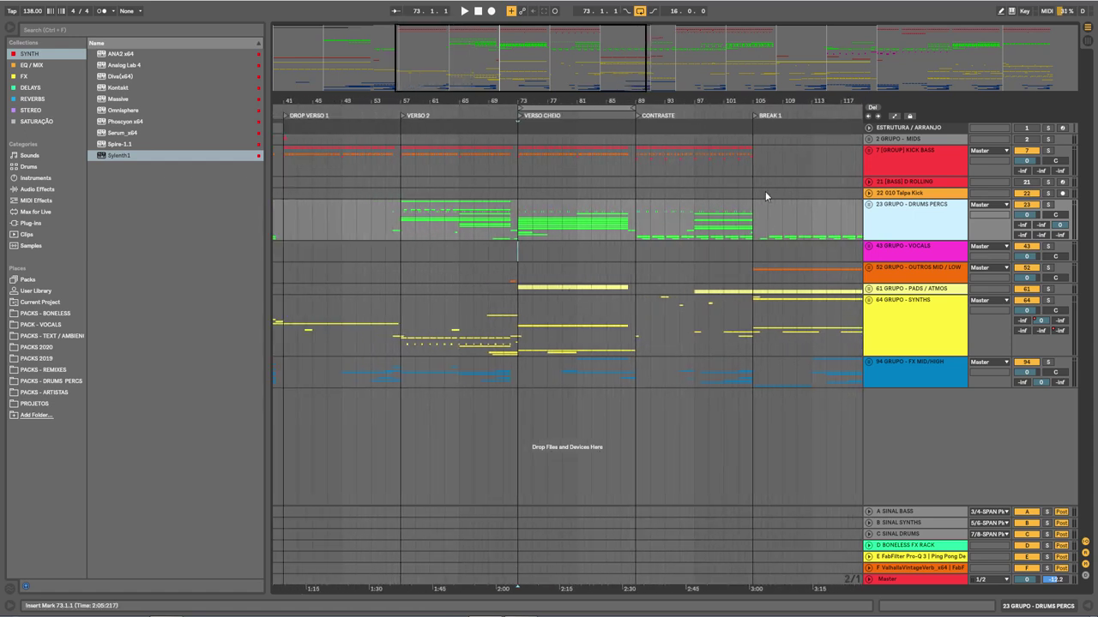
{"action": "left_click", "coordinate": [869, 205]}
{"action": "scroll", "coordinate": [734, 359], "scroll_direction": "down", "scroll_amount": 1}
{"action": "left_click_drag", "start_coordinate": [587, 109], "coordinate": [681, 84]}
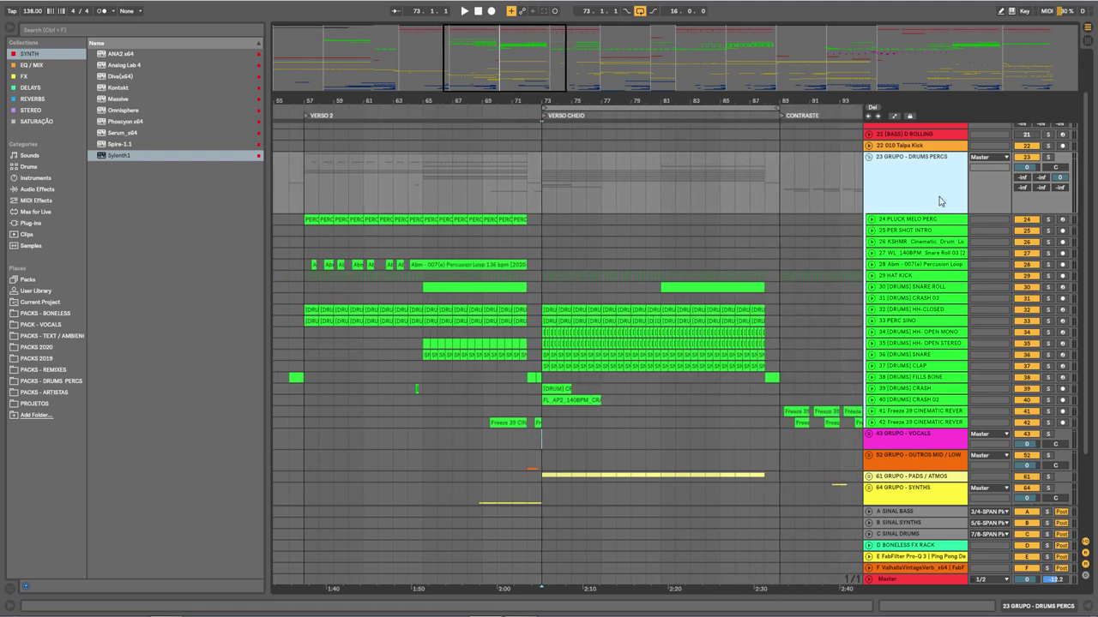
Solo the GRUPO - DRUMS PERCS group and fold its tracks away
{"action": "left_click_drag", "start_coordinate": [358, 102], "coordinate": [508, 86]}
{"action": "left_click", "coordinate": [1046, 158]}
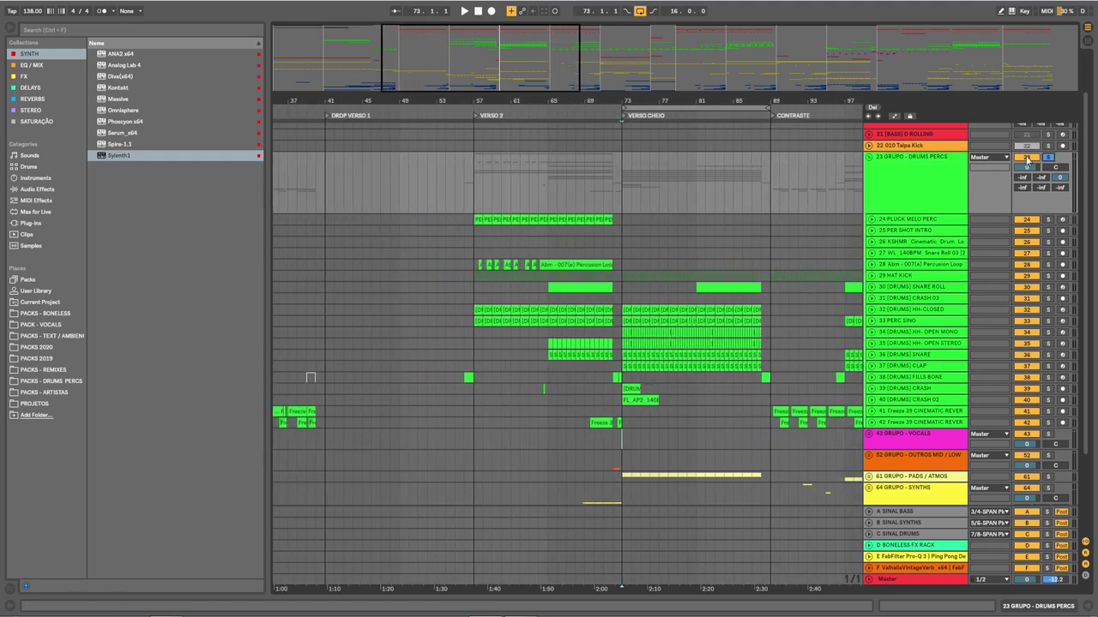
{"action": "left_click", "coordinate": [868, 158]}
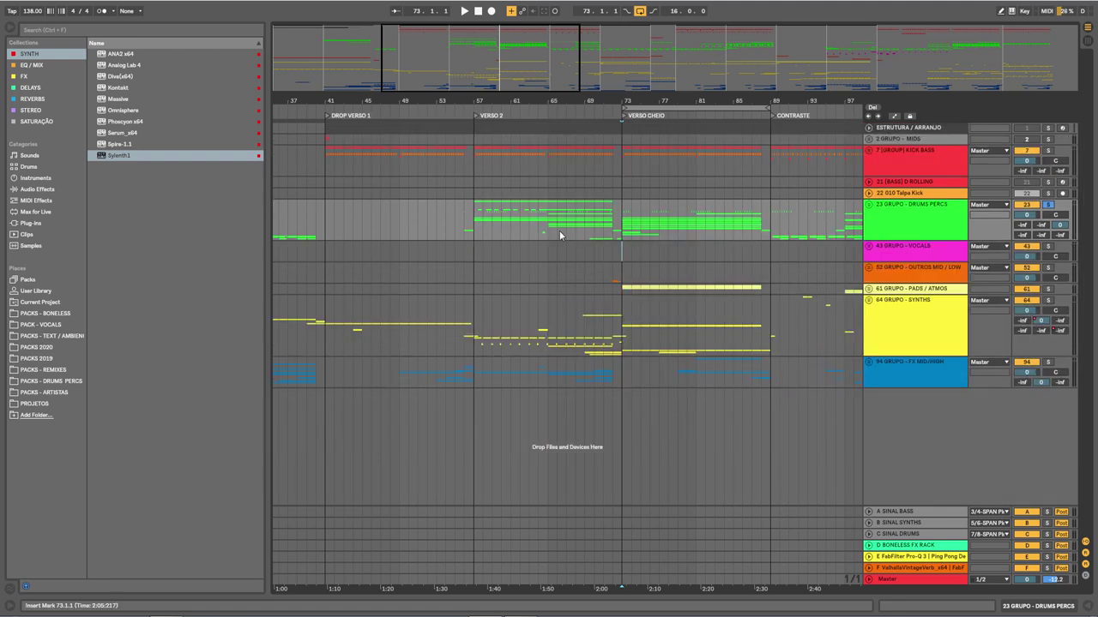
Unfold the drums group and play from bar 41 at DROP VERSO 1, with the KICK BASS group soloed as well
{"action": "left_click_drag", "start_coordinate": [497, 97], "coordinate": [540, 87]}
{"action": "left_click", "coordinate": [869, 204]}
{"action": "left_click", "coordinate": [375, 215]}
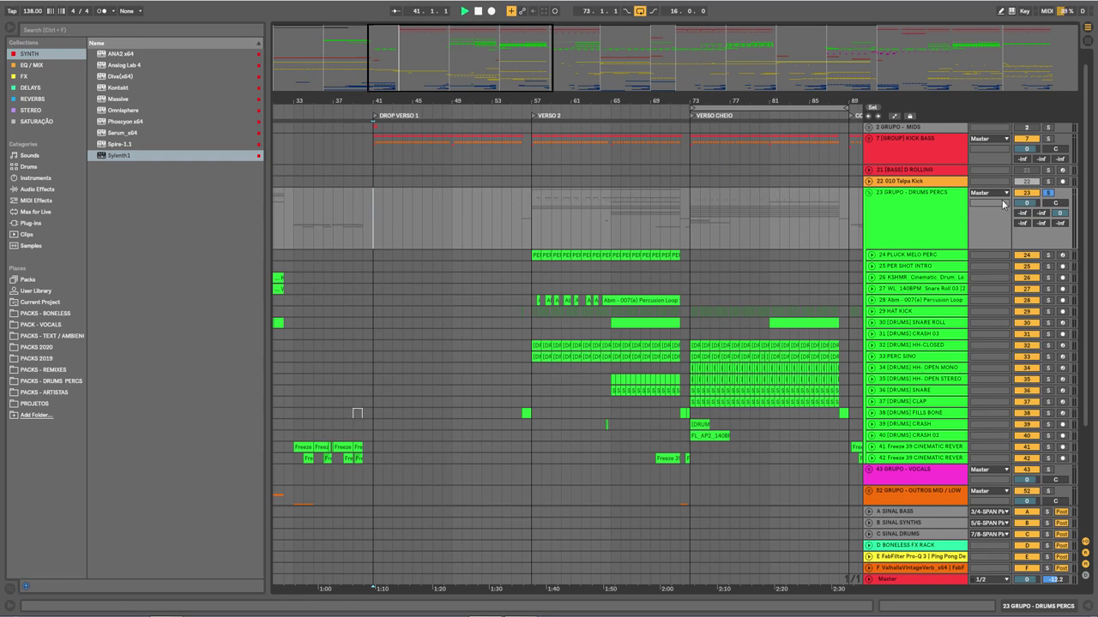
{"action": "key", "text": "space"}
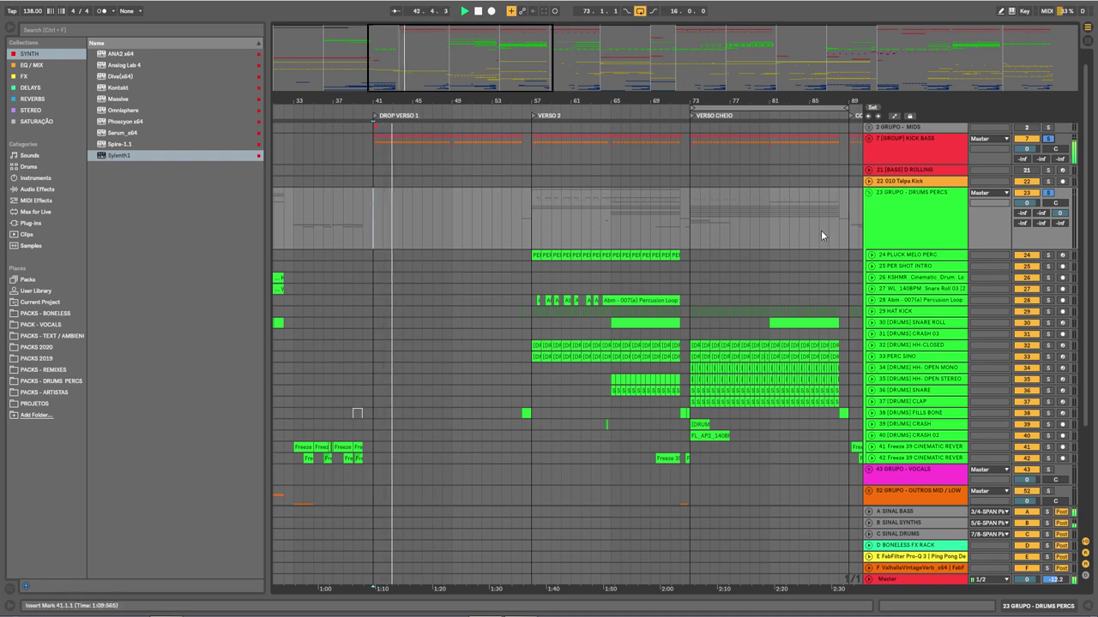
{"action": "scroll", "coordinate": [642, 348], "scroll_direction": "down", "scroll_amount": 1}
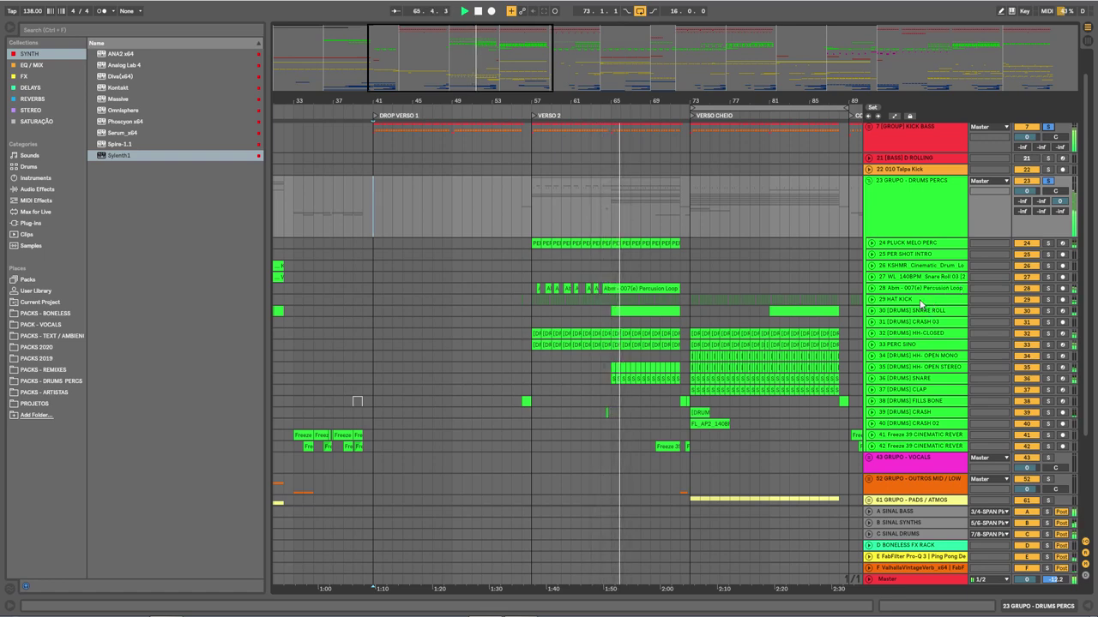
Mute the FabFilter Pro-Q 3 and ValhallaVintageVerb return tracks, keep BONELESS FX RACK active, and stop playback
{"action": "left_click", "coordinate": [1027, 567]}
{"action": "left_click", "coordinate": [1027, 557]}
{"action": "left_click", "coordinate": [1027, 545]}
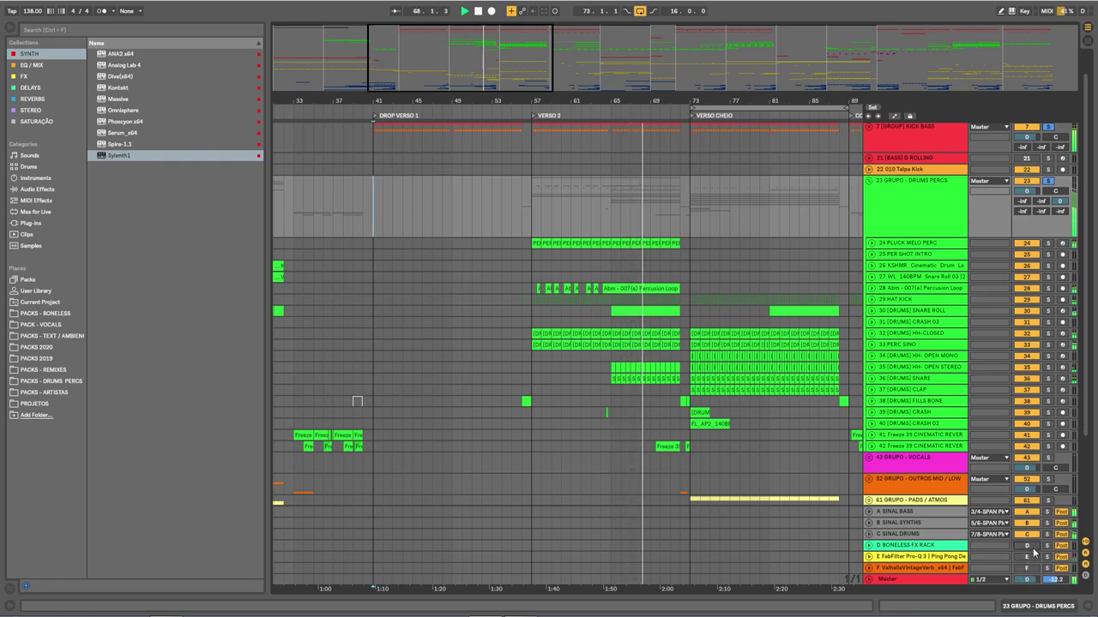
{"action": "left_click", "coordinate": [1032, 548]}
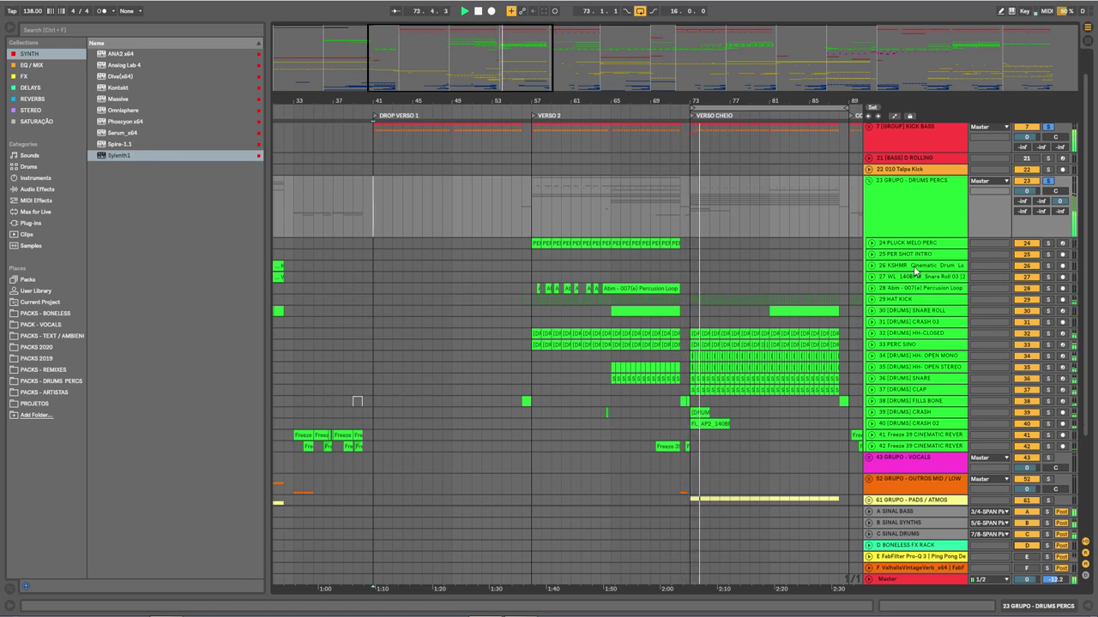
{"action": "key", "text": "space"}
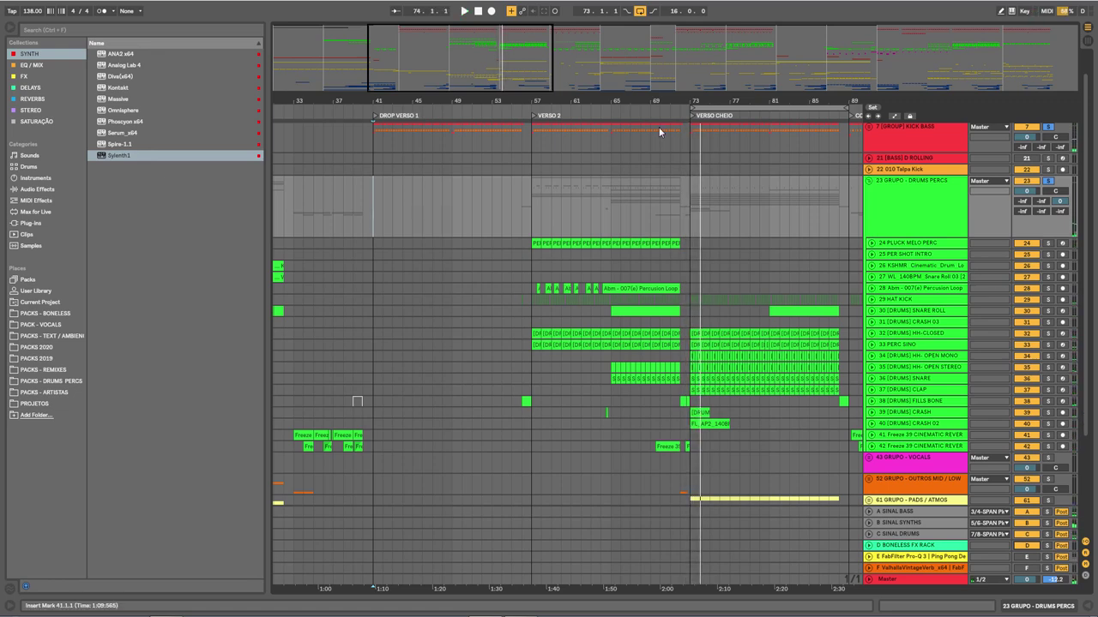
Highlight bars 41 to 73 of the drums group, and place the insert marker at bar 73
{"action": "scroll", "coordinate": [675, 257], "scroll_direction": "right", "scroll_amount": 5}
{"action": "left_click_drag", "start_coordinate": [411, 101], "coordinate": [415, 77]}
{"action": "left_click_drag", "start_coordinate": [393, 200], "coordinate": [626, 221]}
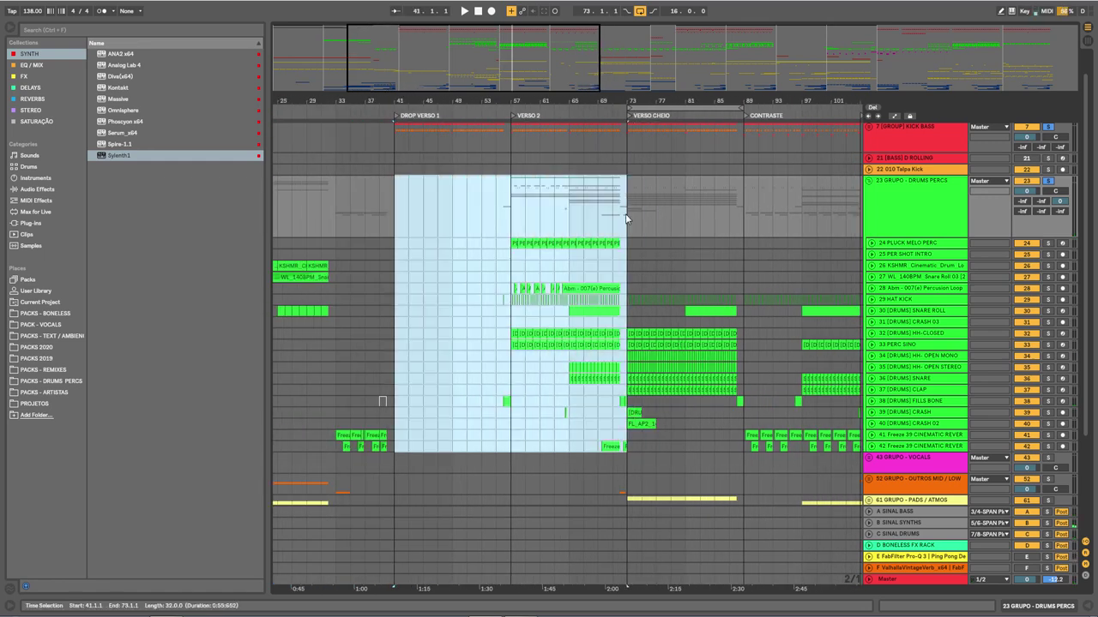
{"action": "left_click", "coordinate": [625, 221]}
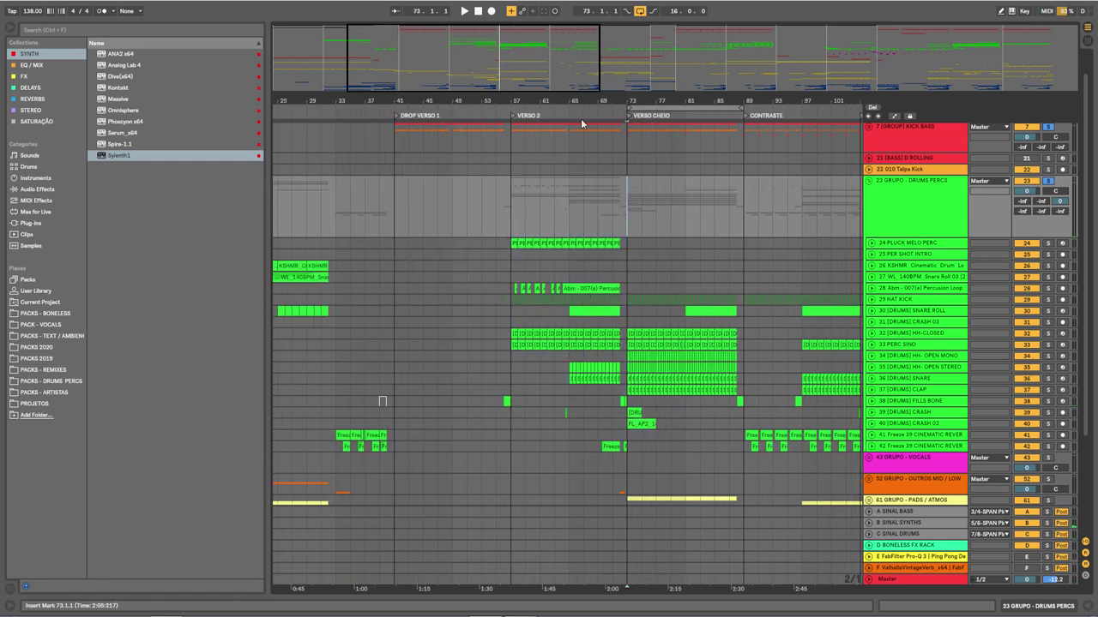
{"action": "left_click_drag", "start_coordinate": [575, 102], "coordinate": [525, 131]}
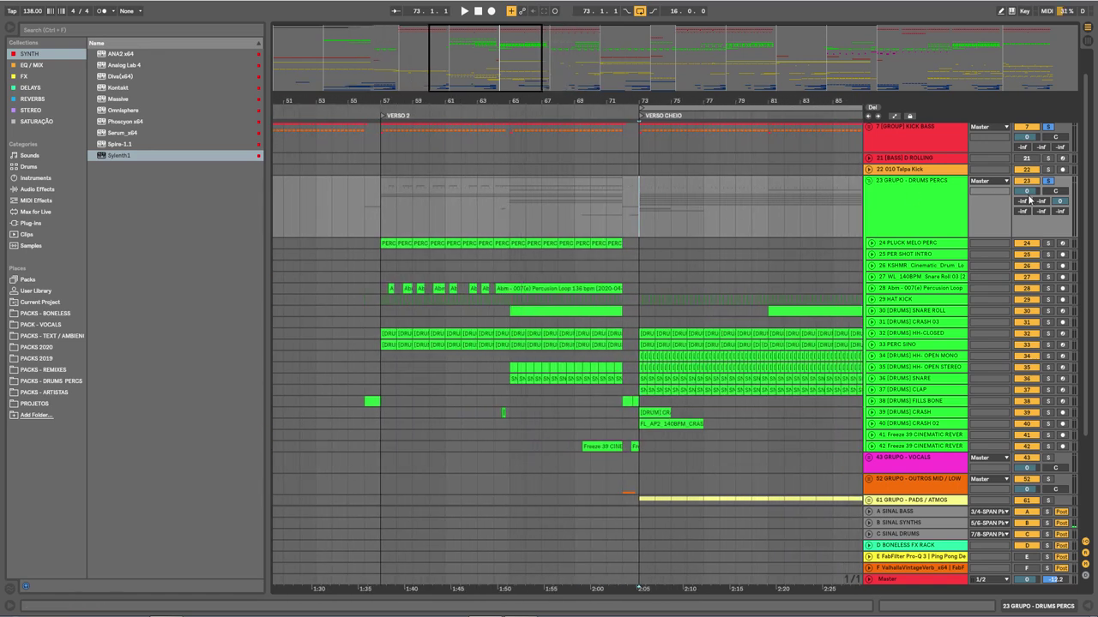
Unfold the PLUCK MELO PERC and HH-CLOSED tracks to show their clip contents
{"action": "left_click", "coordinate": [872, 244]}
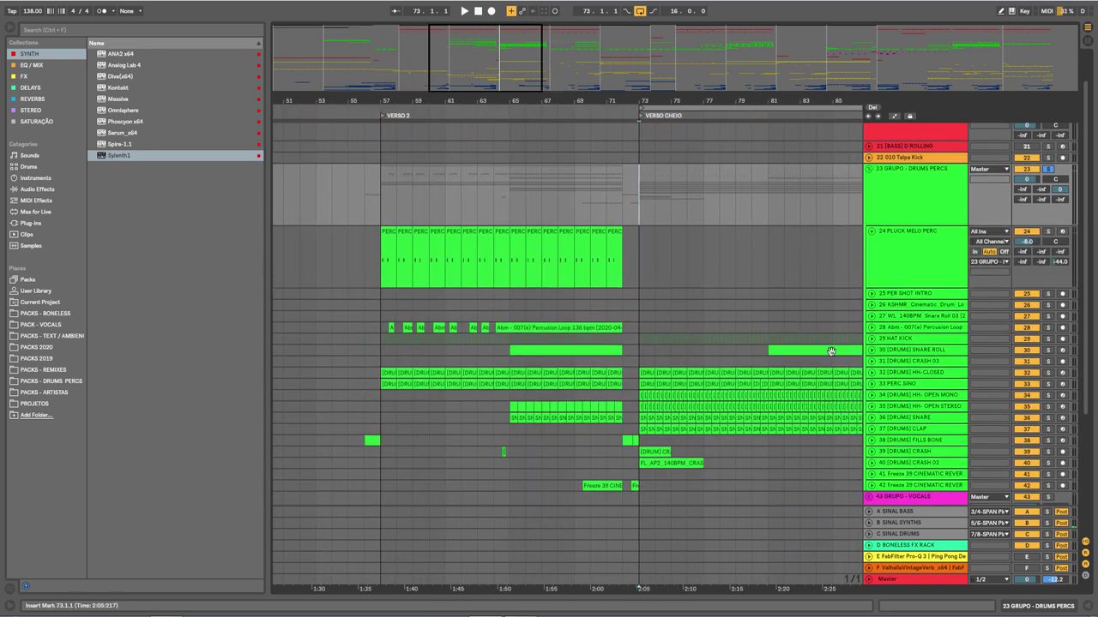
{"action": "left_click", "coordinate": [900, 386]}
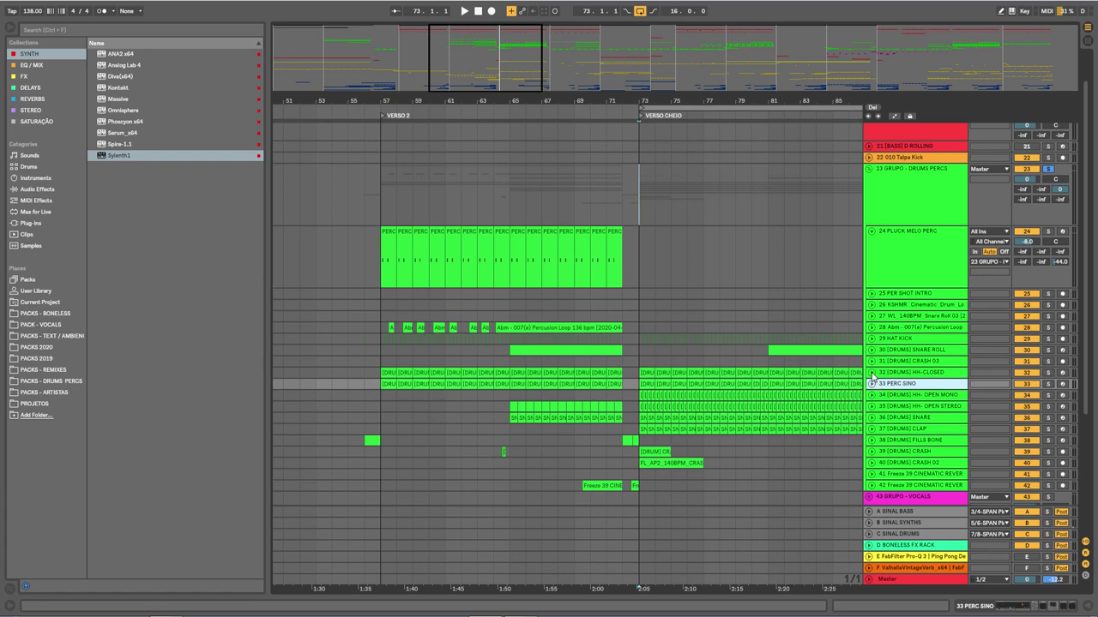
{"action": "left_click", "coordinate": [873, 375]}
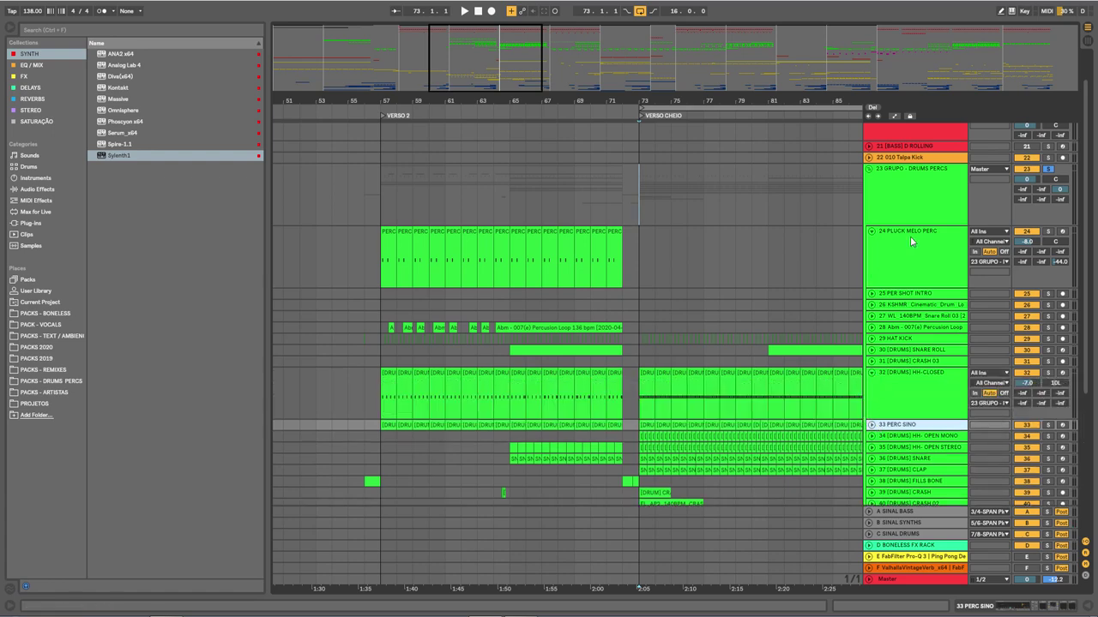
Play the drums from the first PLUCK MELO PERC clip at bar 57, the start of VERSO 2
{"action": "left_click", "coordinate": [909, 236]}
{"action": "left_click", "coordinate": [391, 245]}
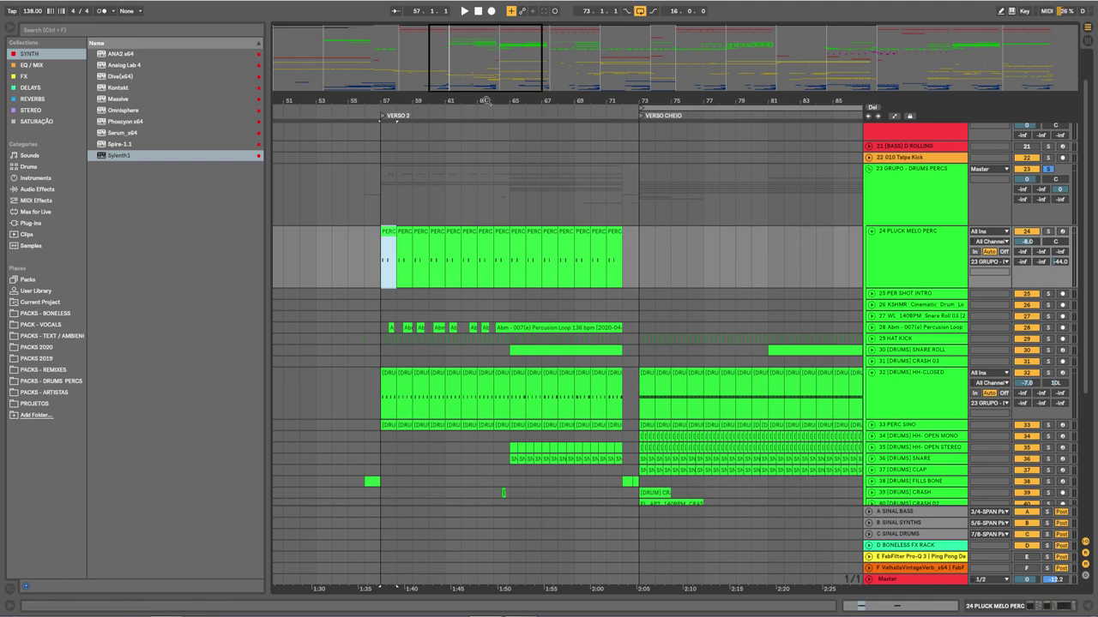
{"action": "left_click_drag", "start_coordinate": [486, 101], "coordinate": [502, 119]}
{"action": "key", "text": "space"}
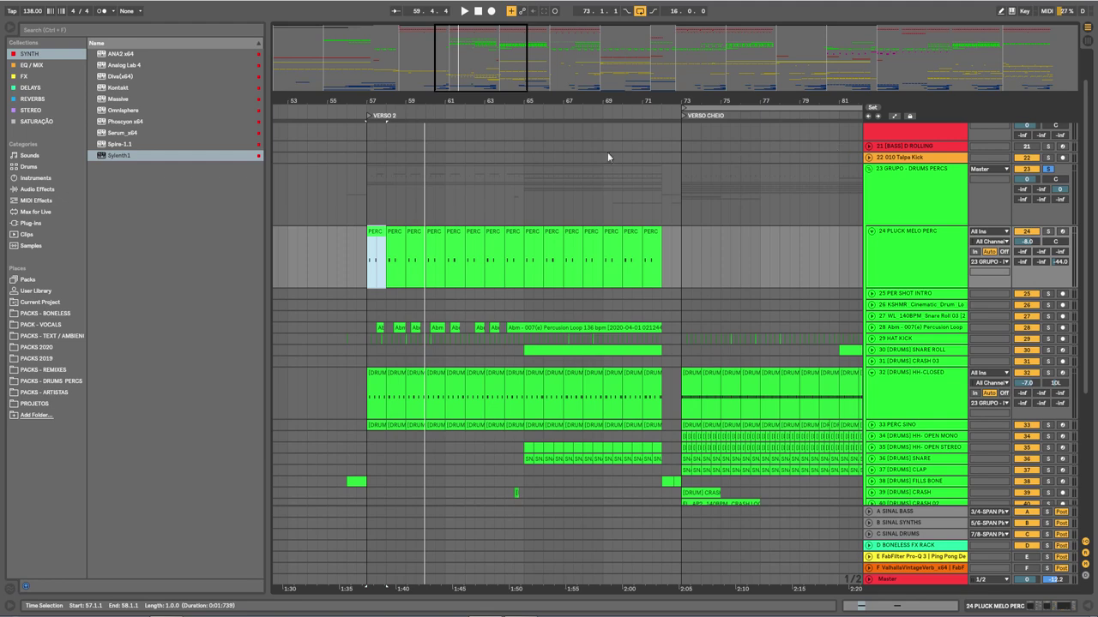
{"action": "key", "text": "space"}
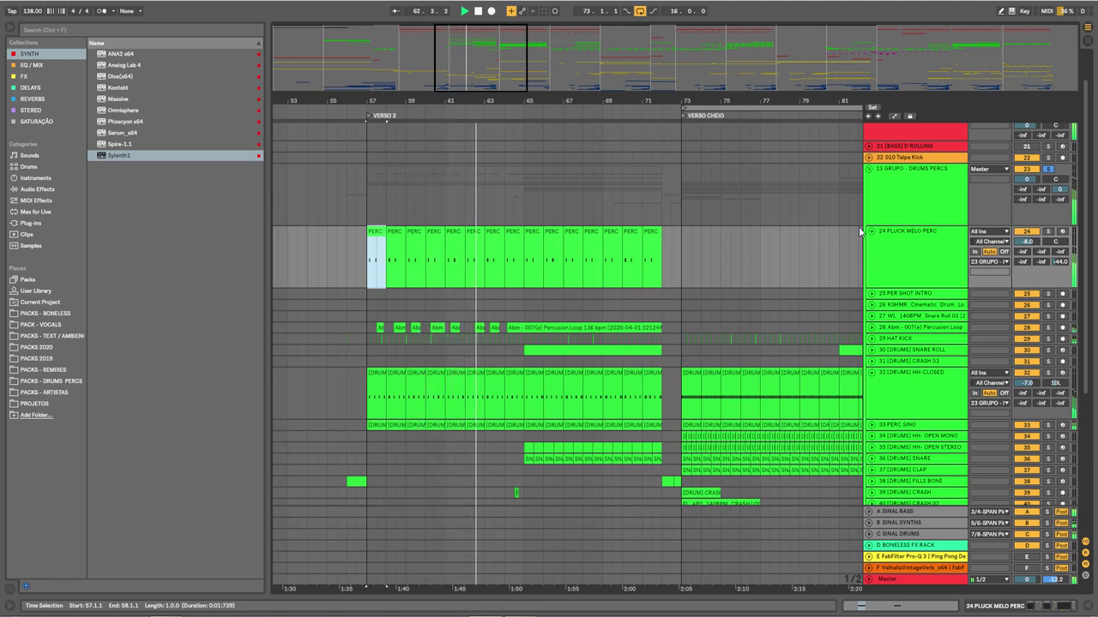
{"action": "scroll", "coordinate": [801, 274], "scroll_direction": "down", "scroll_amount": 1}
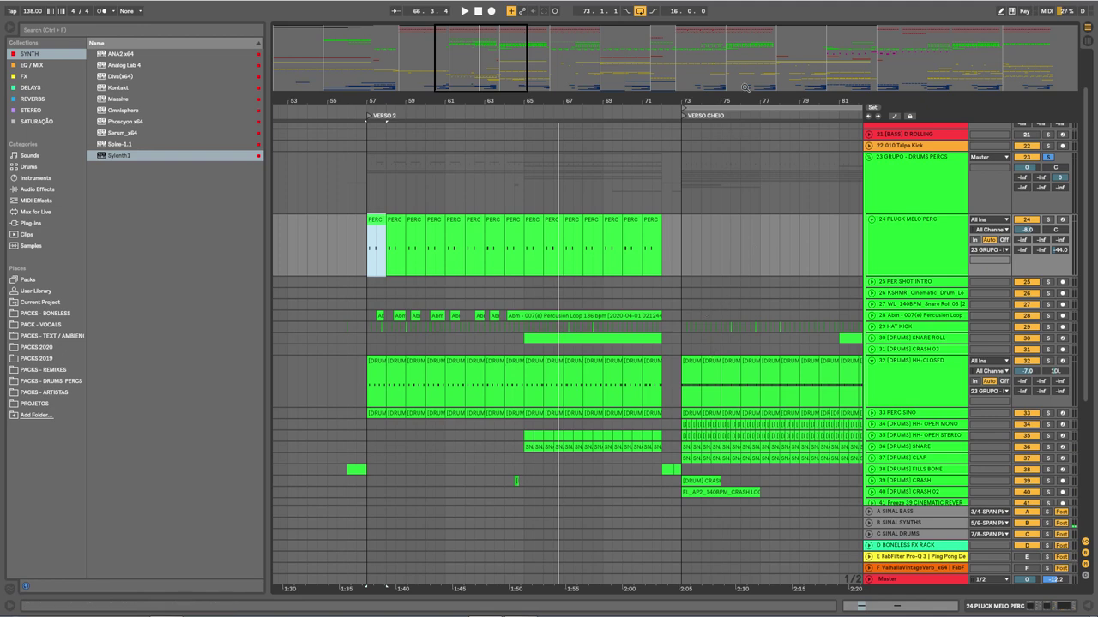
Play the second half of VERSO 2 from the PLUCK MELO PERC clip at bar 65
{"action": "left_click_drag", "start_coordinate": [750, 96], "coordinate": [701, 99]}
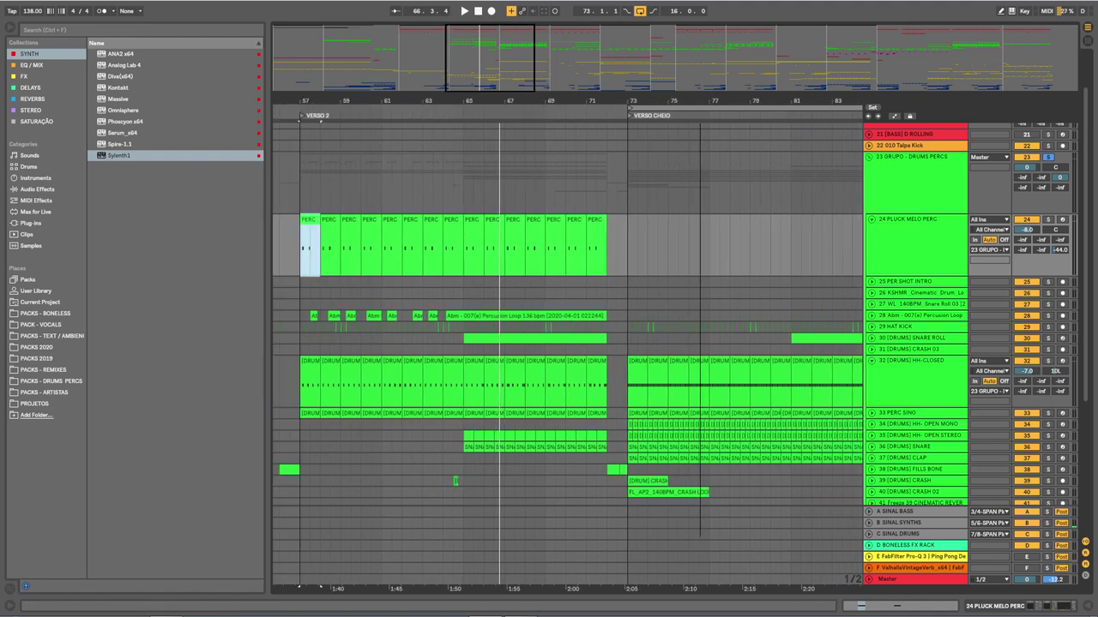
{"action": "scroll", "coordinate": [552, 404], "scroll_direction": "down", "scroll_amount": 1}
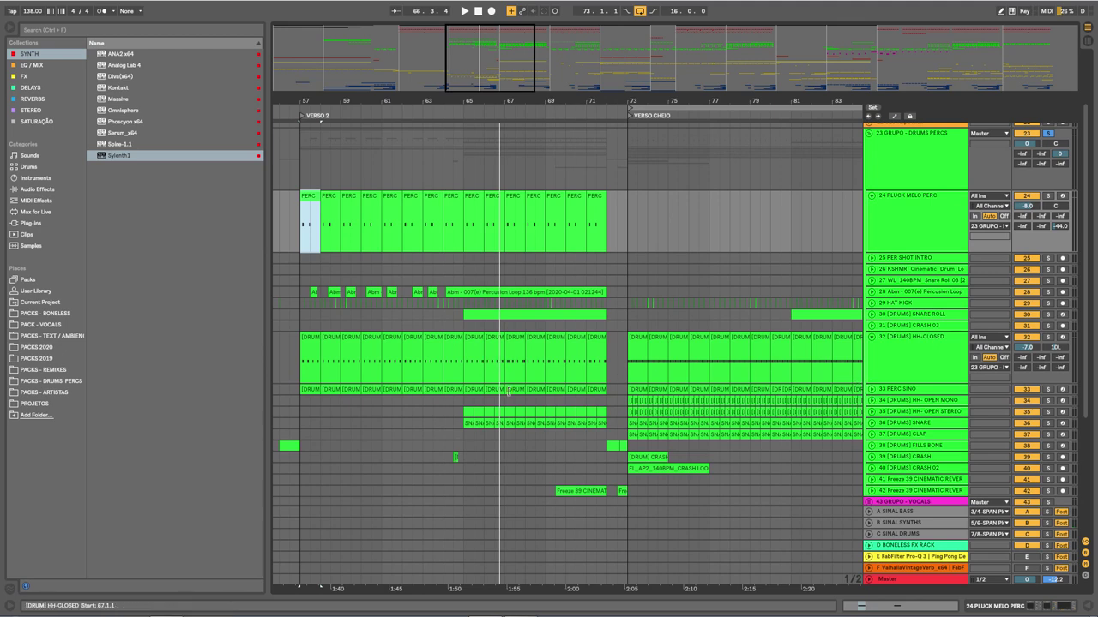
{"action": "left_click", "coordinate": [474, 227]}
{"action": "key", "text": "space"}
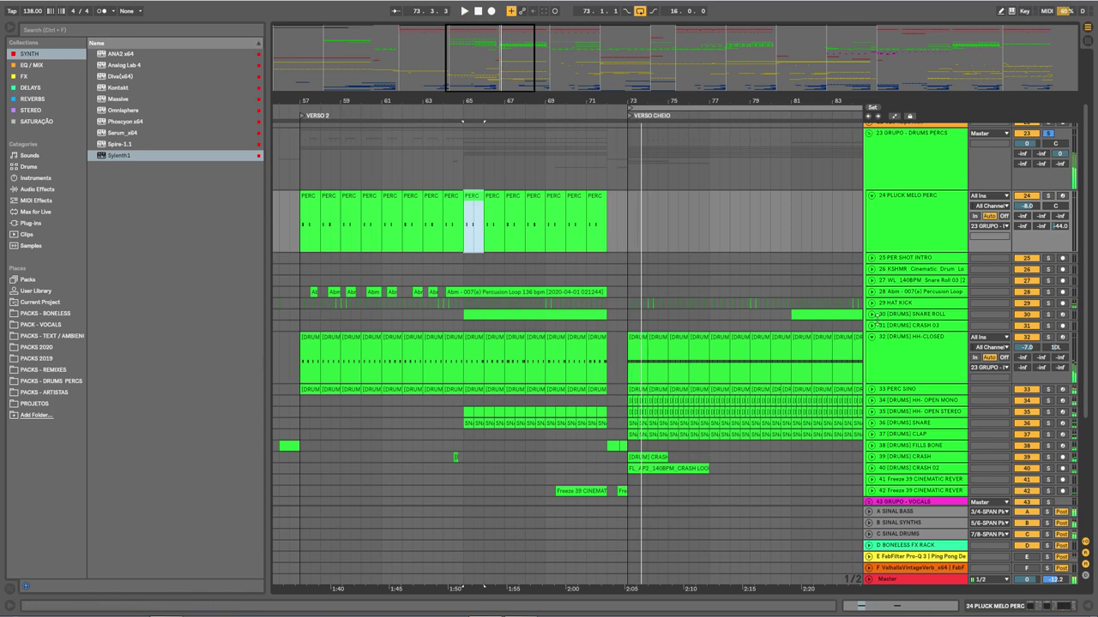
Unfold the SNARE ROLL track and open its clip starting at bar 65 in the MIDI note editor
{"action": "left_click", "coordinate": [872, 315]}
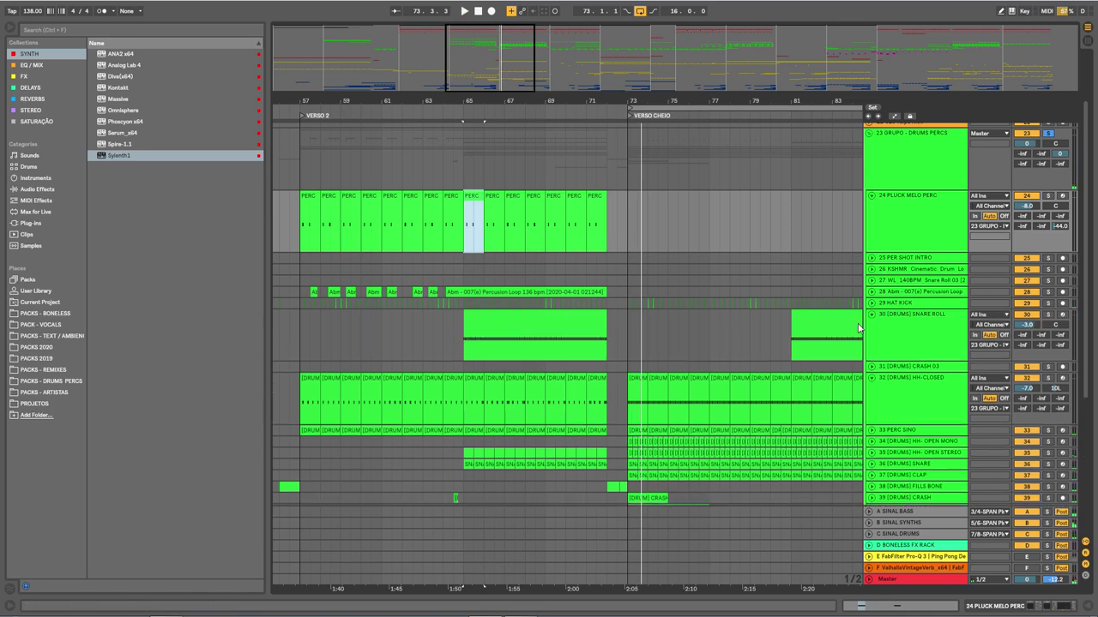
{"action": "double_click", "coordinate": [570, 325]}
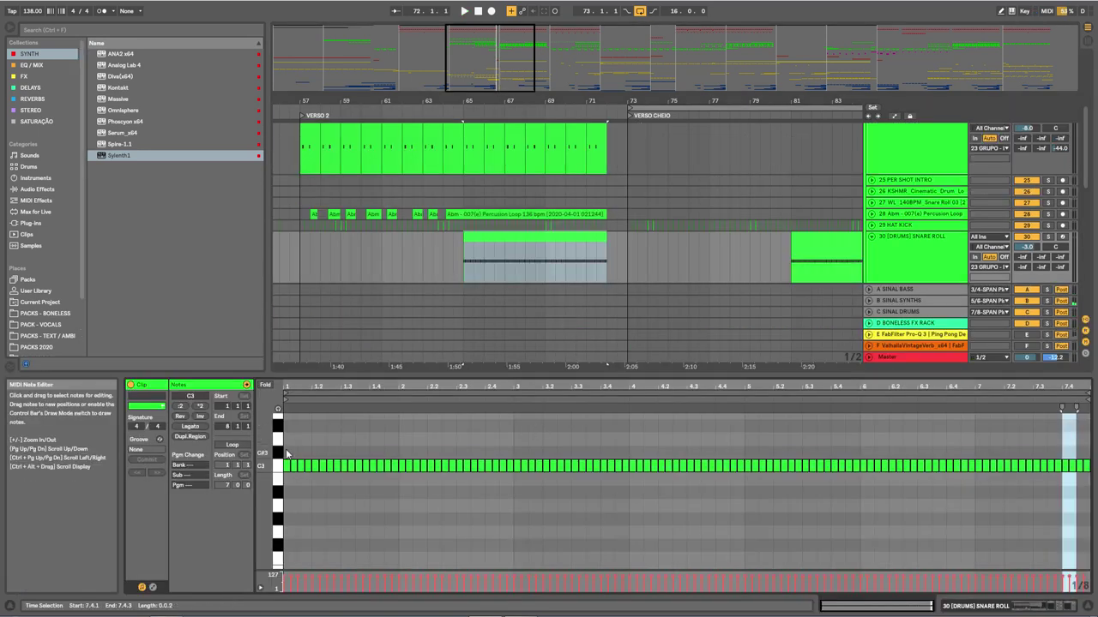
{"action": "mouse_move", "coordinate": [375, 387]}
{"action": "left_mouse_down"}
{"action": "mouse_move", "coordinate": [375, 480]}
{"action": "mouse_move", "coordinate": [377, 378]}
{"action": "left_mouse_up"}
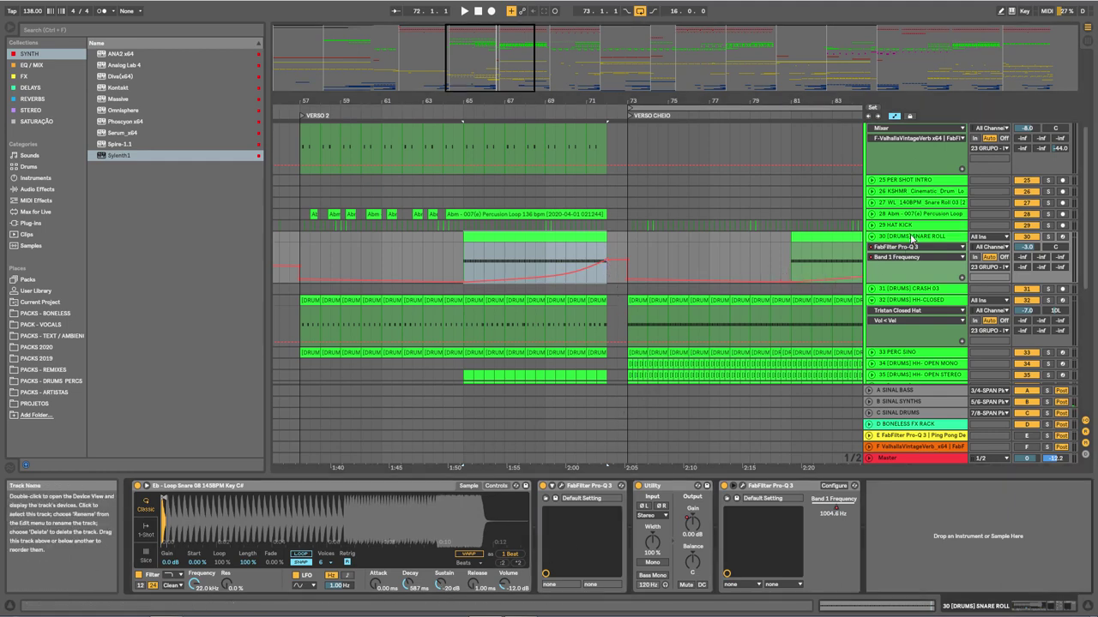
Fold the SNARE ROLL track and inspect the device chains of the HH-CLOSED and FILLS BONE tracks
{"action": "left_click", "coordinate": [871, 237]}
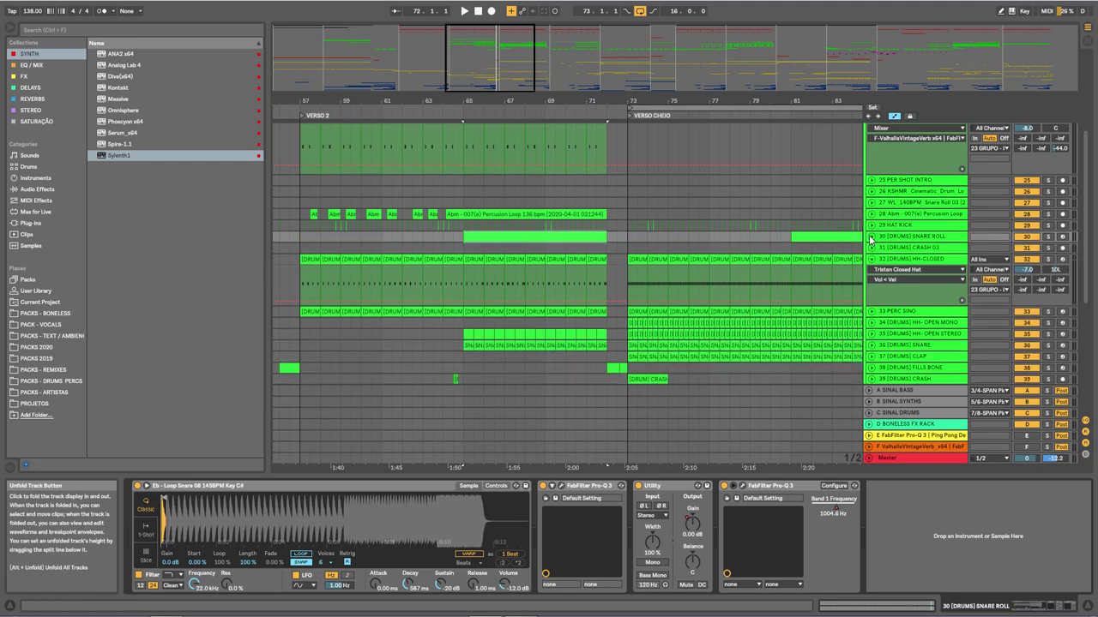
{"action": "left_click", "coordinate": [914, 269]}
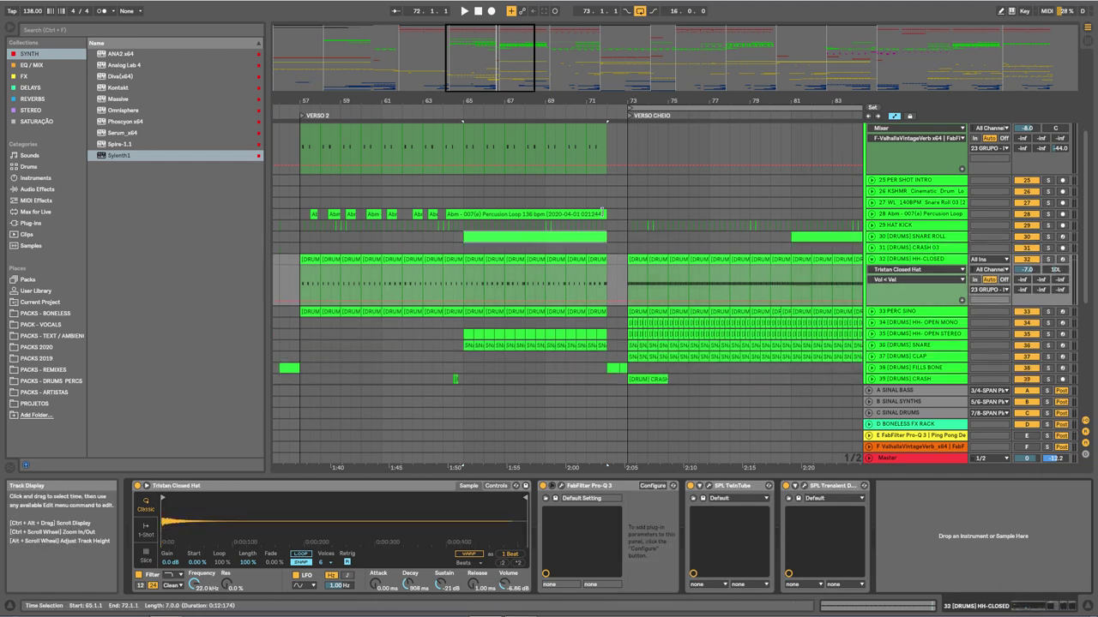
{"action": "left_click_drag", "start_coordinate": [638, 99], "coordinate": [682, 48]}
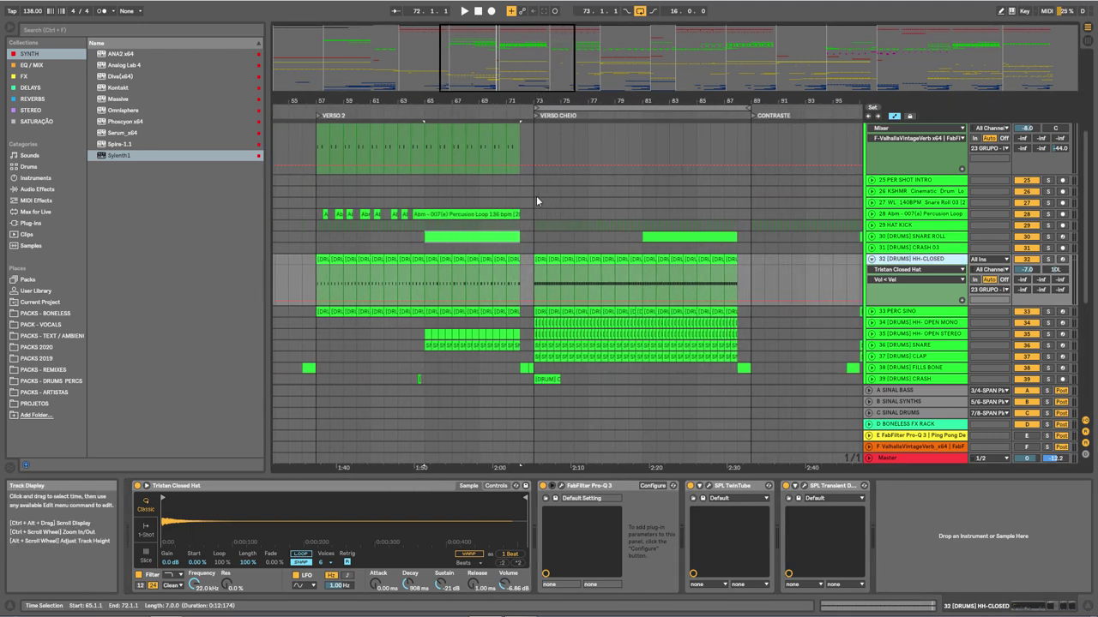
{"action": "left_click", "coordinate": [525, 367]}
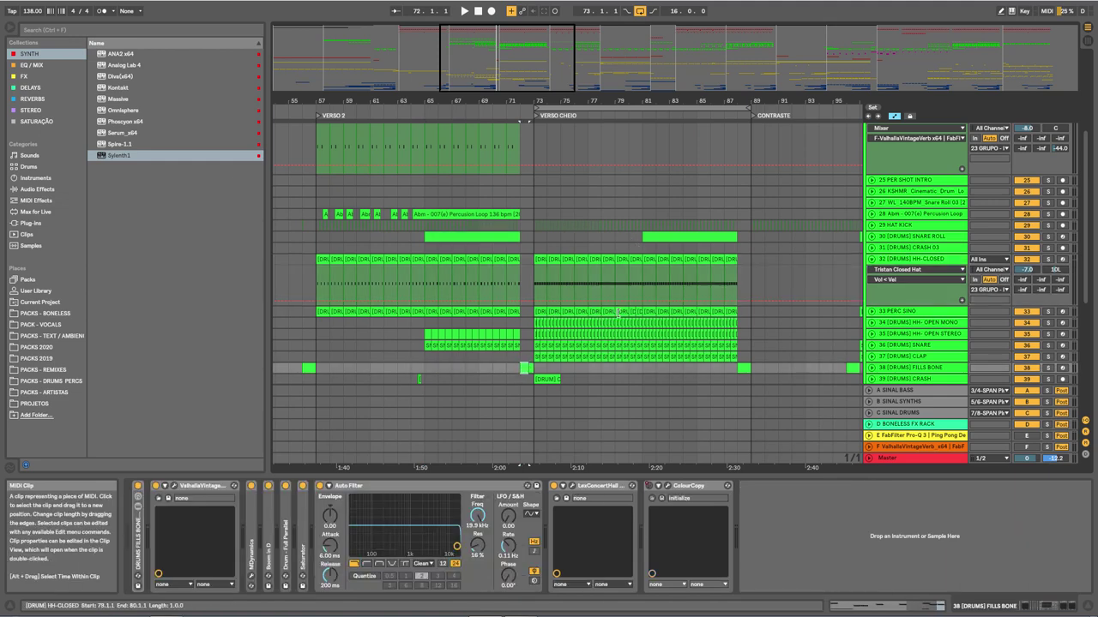
Play the drums from the FILLS BONE fill at bar 72 into the start of VERSO CHEIO
{"action": "left_click_drag", "start_coordinate": [557, 100], "coordinate": [585, 136]}
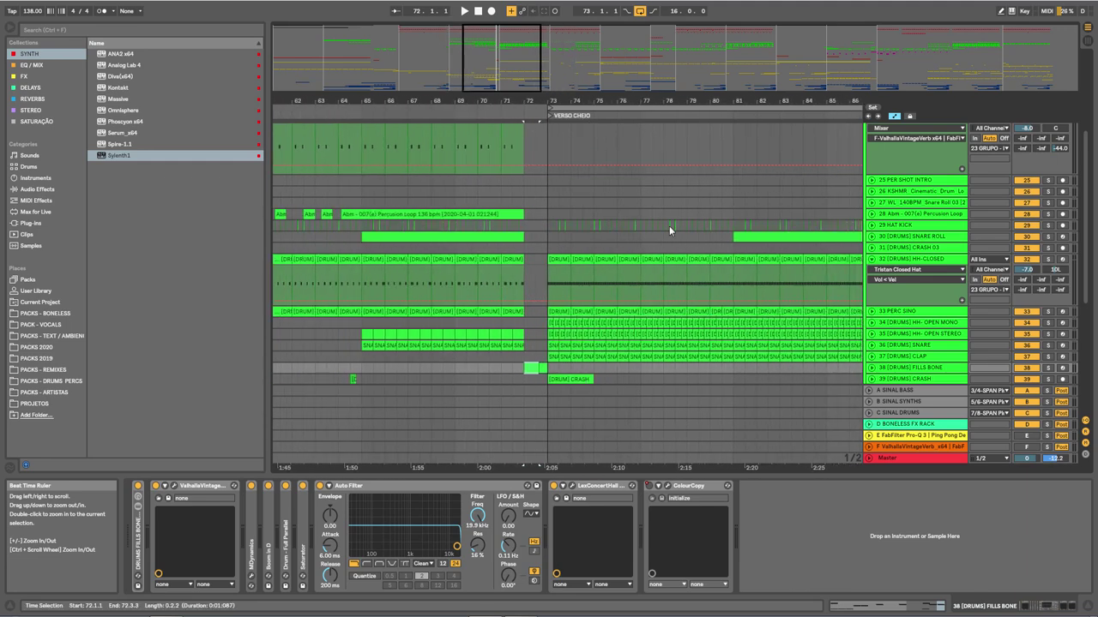
{"action": "key", "text": "space"}
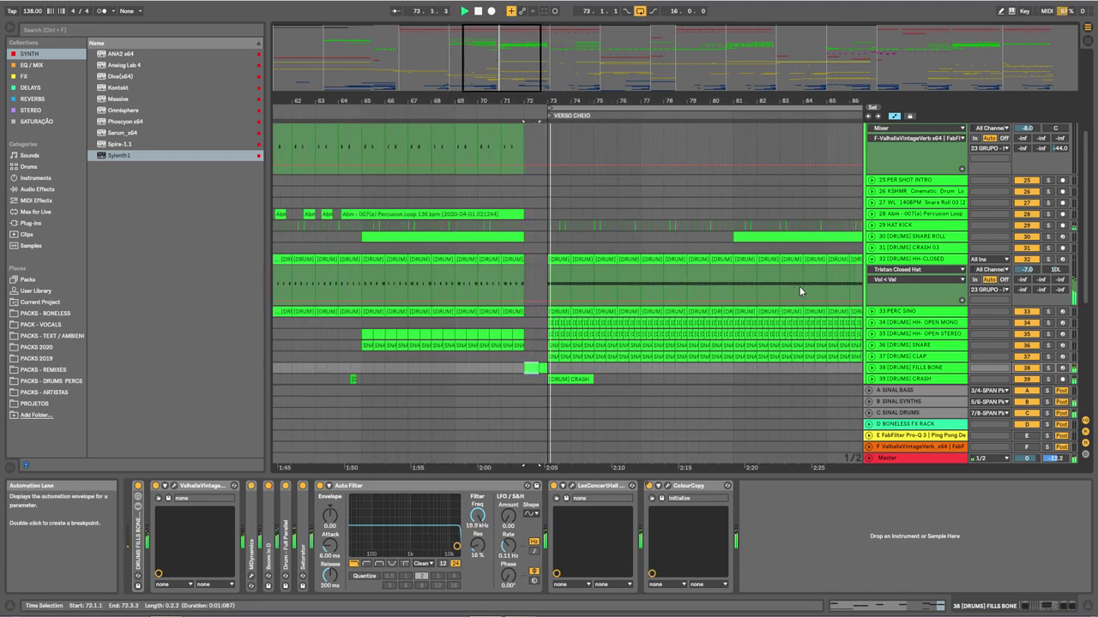
{"action": "key", "text": "space"}
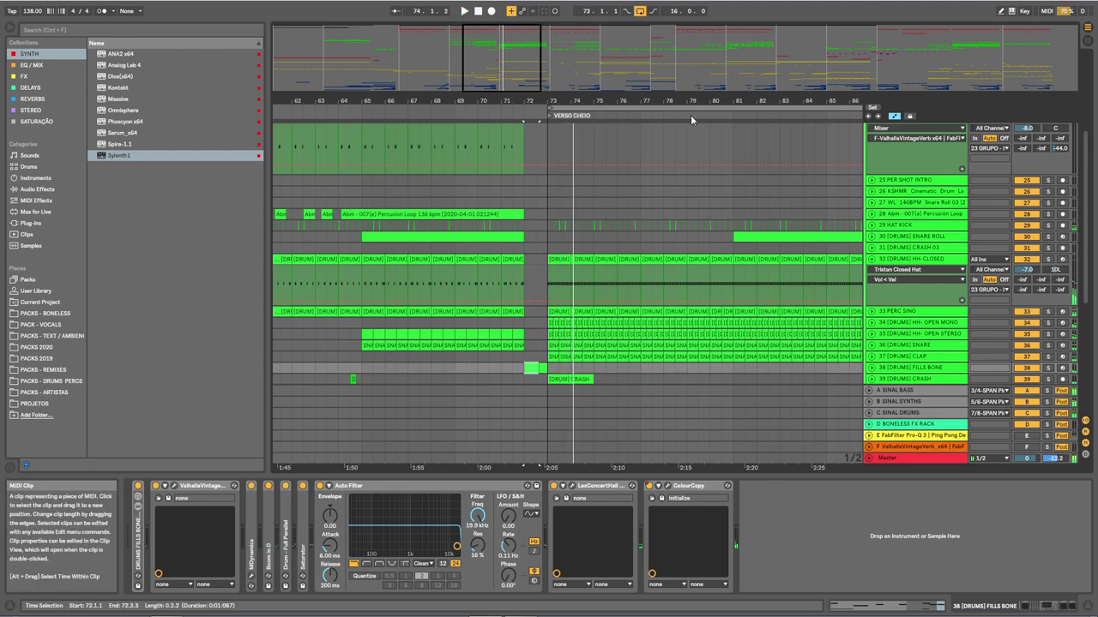
Open the first HH-CLOSED clip of VERSO CHEIO, at bar 73, in the MIDI note editor
{"action": "left_click_drag", "start_coordinate": [726, 96], "coordinate": [546, 81]}
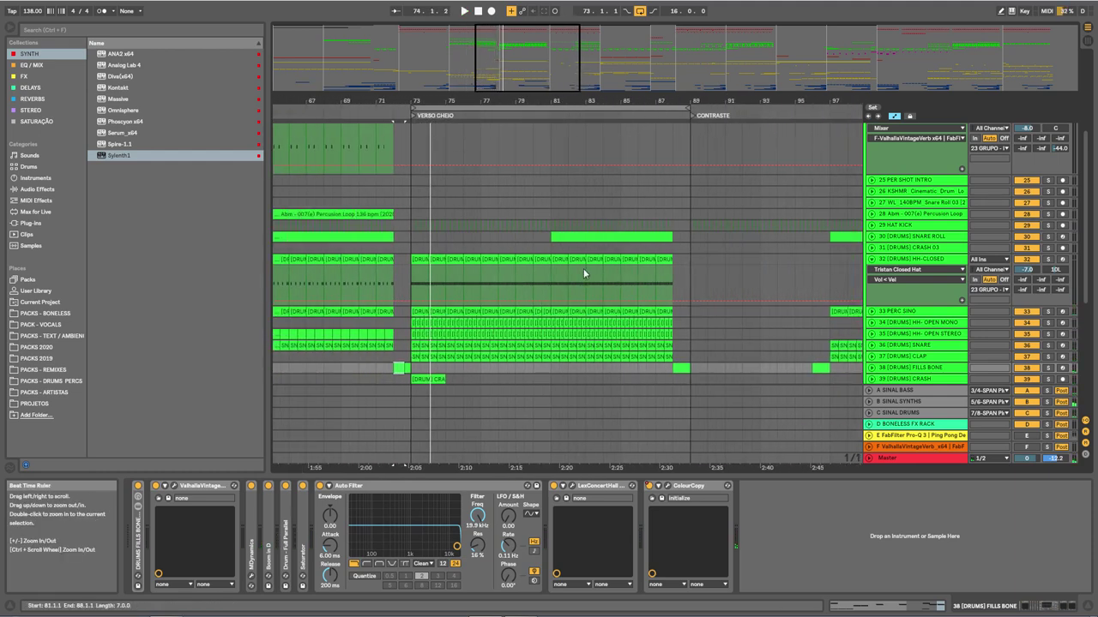
{"action": "left_click", "coordinate": [872, 260]}
{"action": "left_click", "coordinate": [873, 259]}
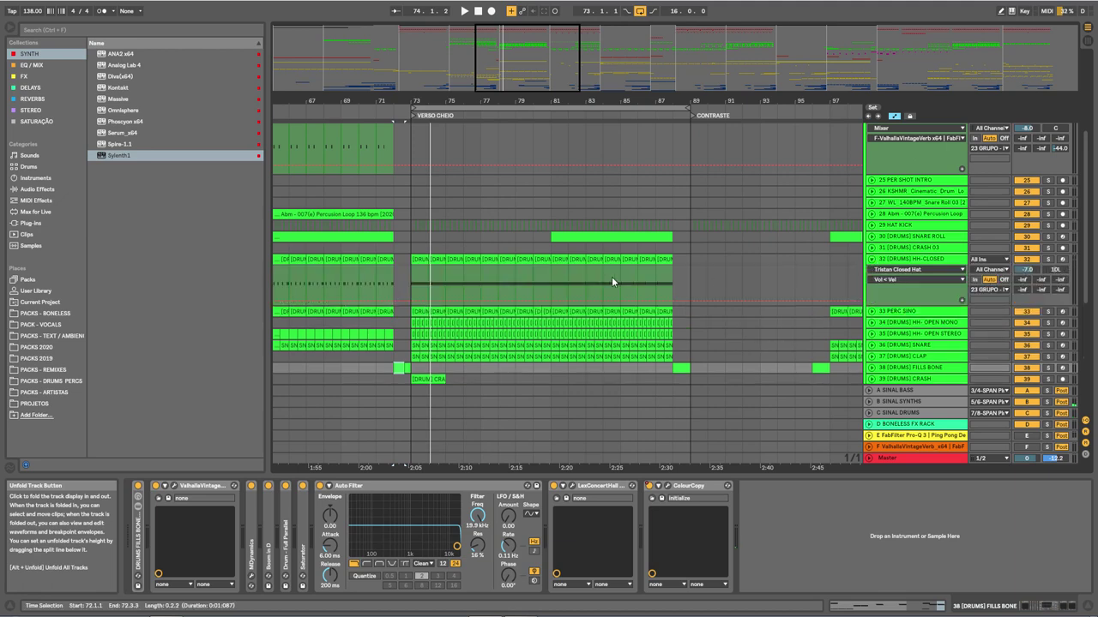
{"action": "left_click", "coordinate": [426, 266]}
{"action": "double_click", "coordinate": [418, 259]}
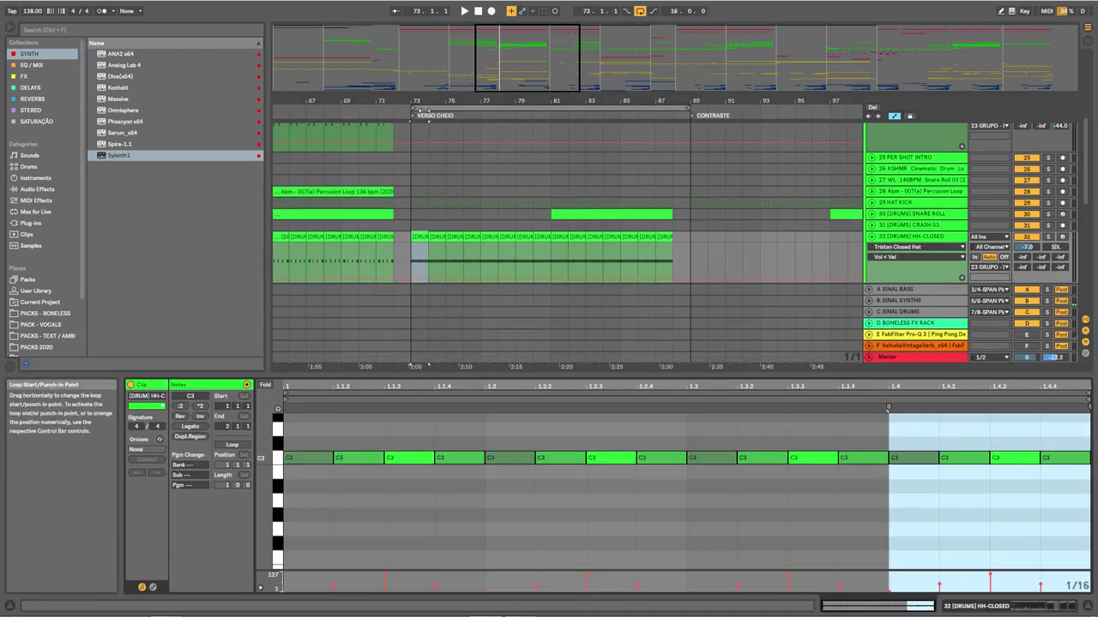
Inspect the notes of the VERSO 2 HH-CLOSED clips at bars 57, 65 and 66 for comparison
{"action": "left_click_drag", "start_coordinate": [415, 101], "coordinate": [615, 91]}
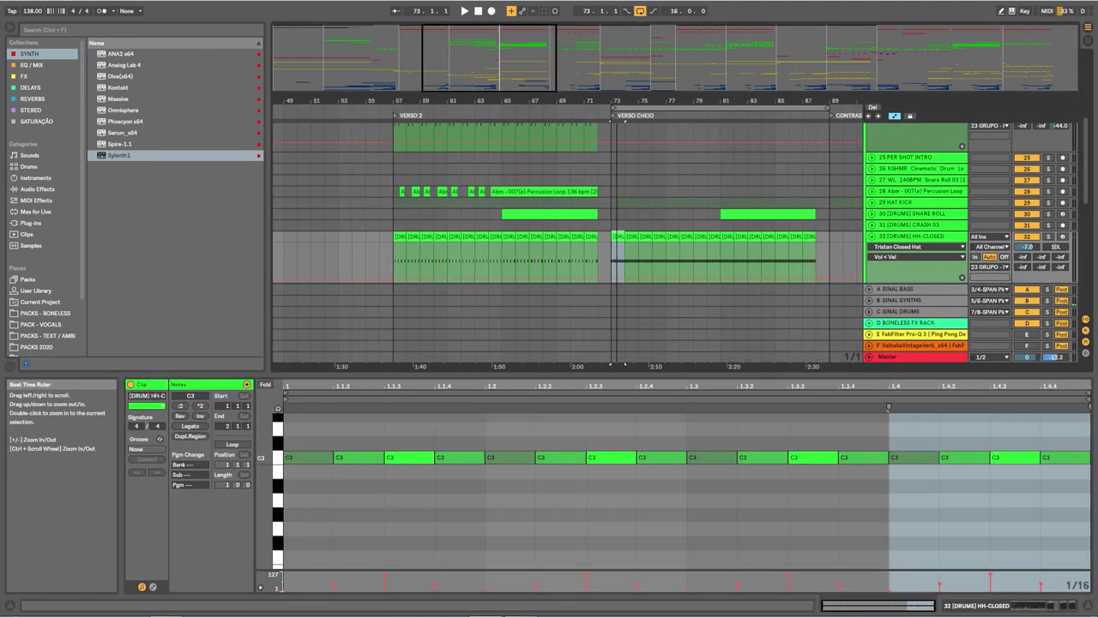
{"action": "left_click", "coordinate": [400, 237]}
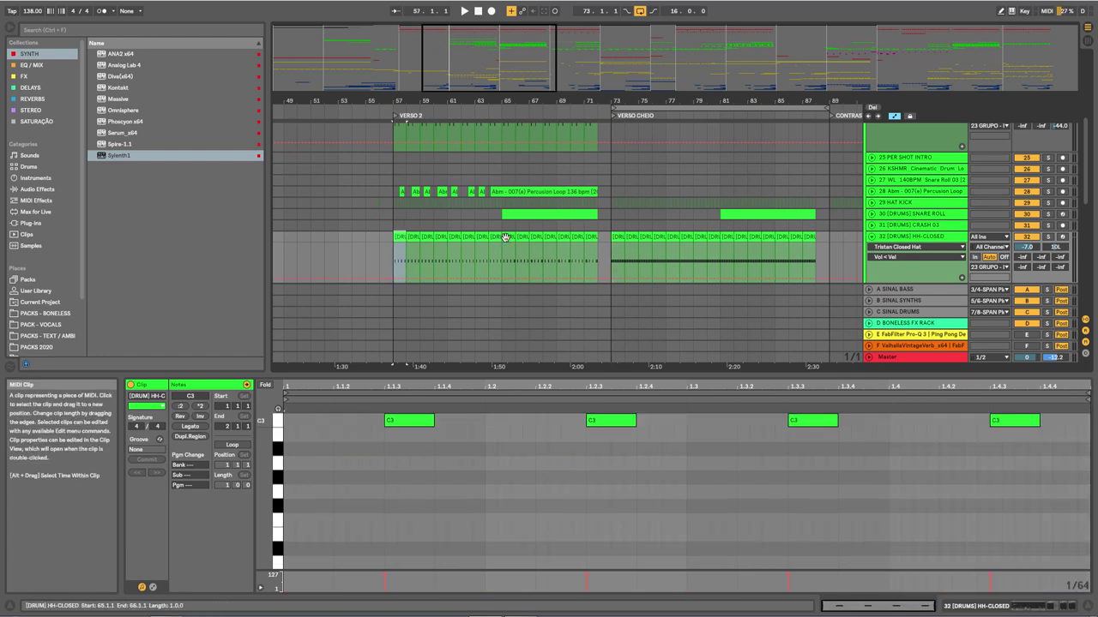
{"action": "left_click", "coordinate": [506, 238]}
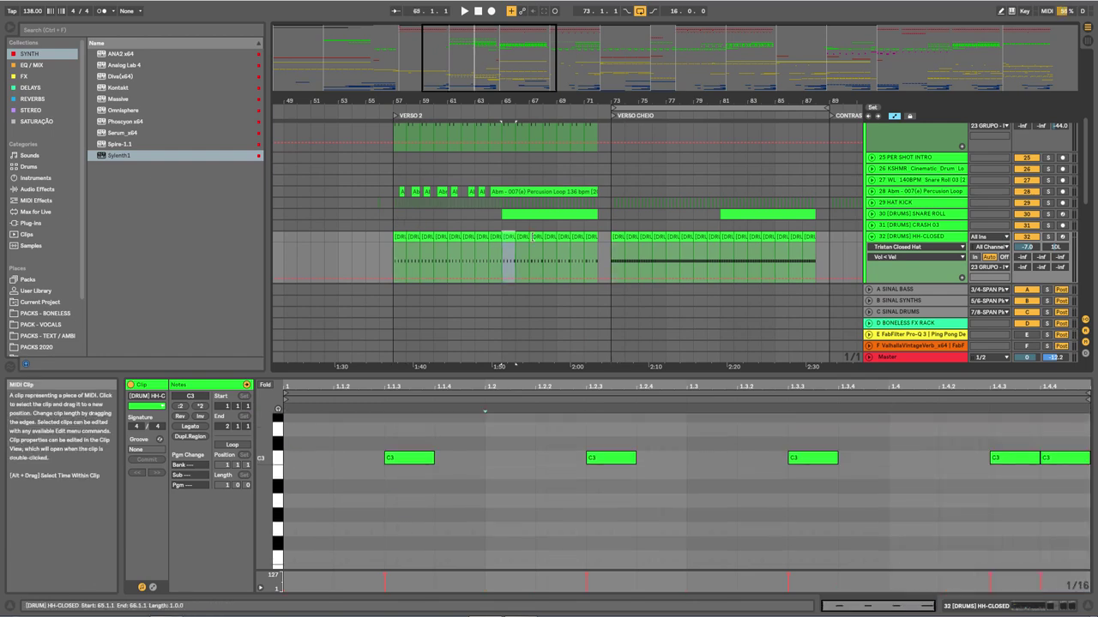
{"action": "left_click", "coordinate": [523, 249]}
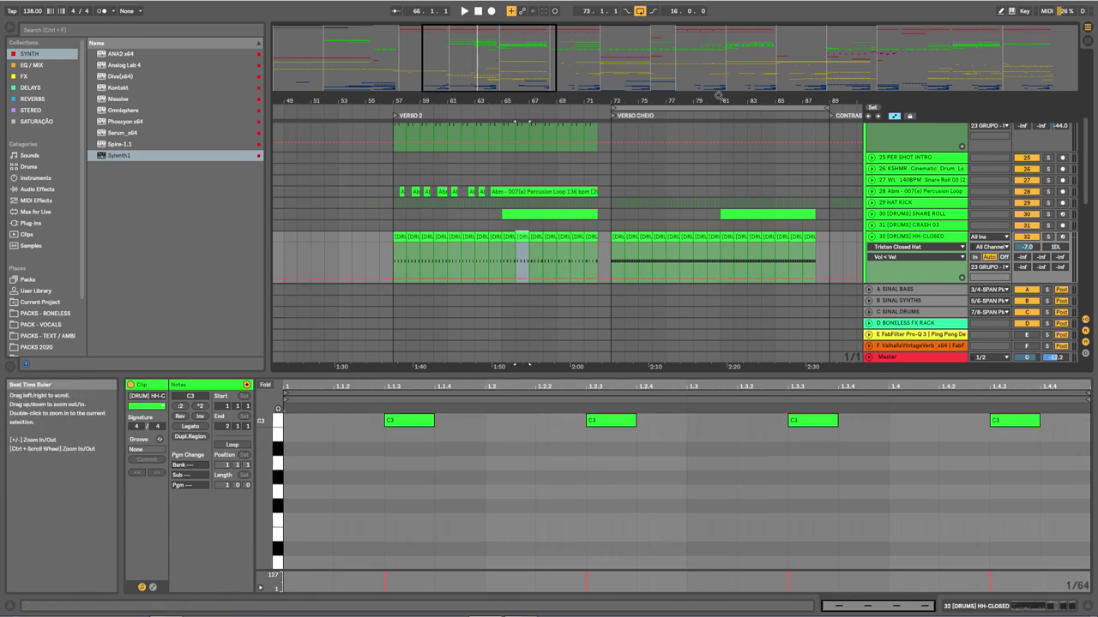
Place the insert marker at bar 73, the start of VERSO CHEIO, and fold the HH-CLOSED track
{"action": "scroll", "coordinate": [410, 262], "scroll_direction": "right", "scroll_amount": 8}
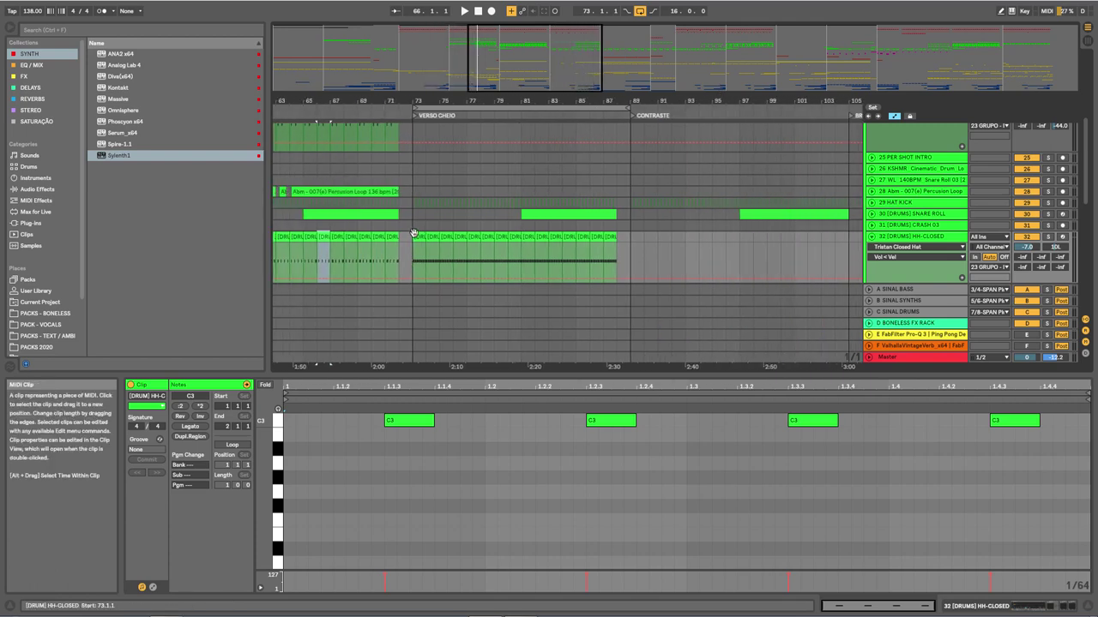
{"action": "left_click", "coordinate": [412, 226]}
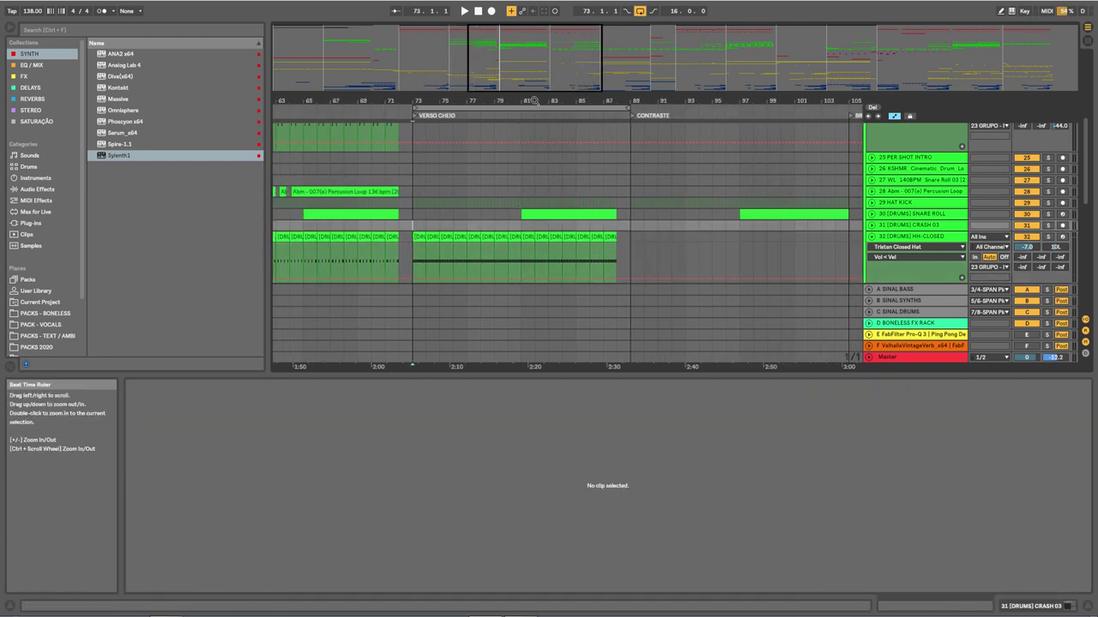
{"action": "left_click_drag", "start_coordinate": [533, 101], "coordinate": [563, 138]}
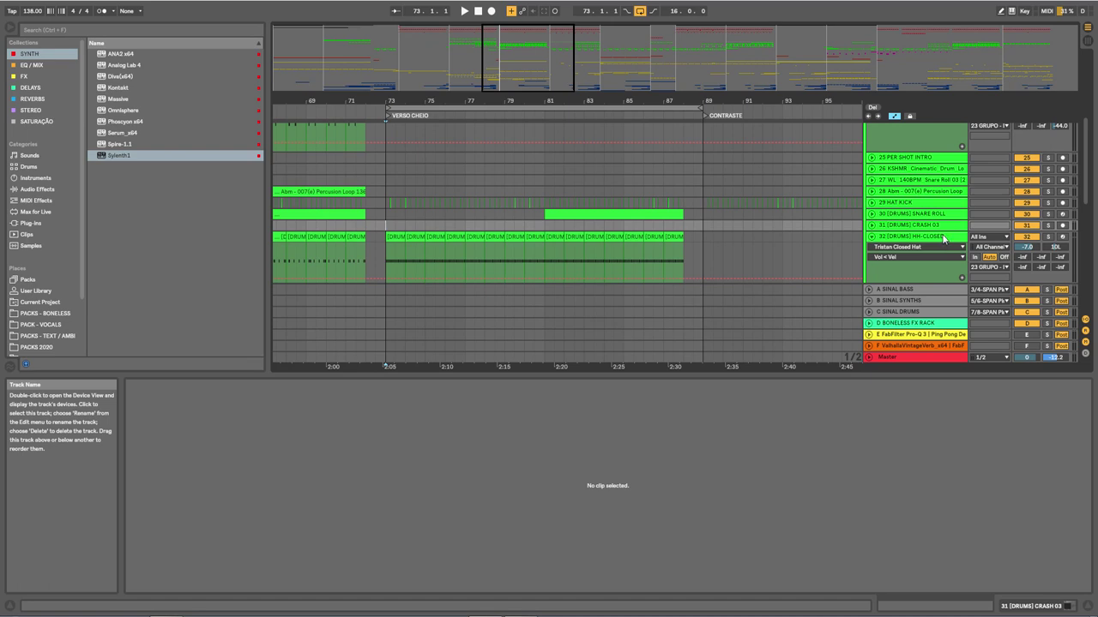
{"action": "left_click", "coordinate": [943, 237]}
{"action": "left_click", "coordinate": [872, 237]}
{"action": "scroll", "coordinate": [840, 256], "scroll_direction": "up", "scroll_amount": 1}
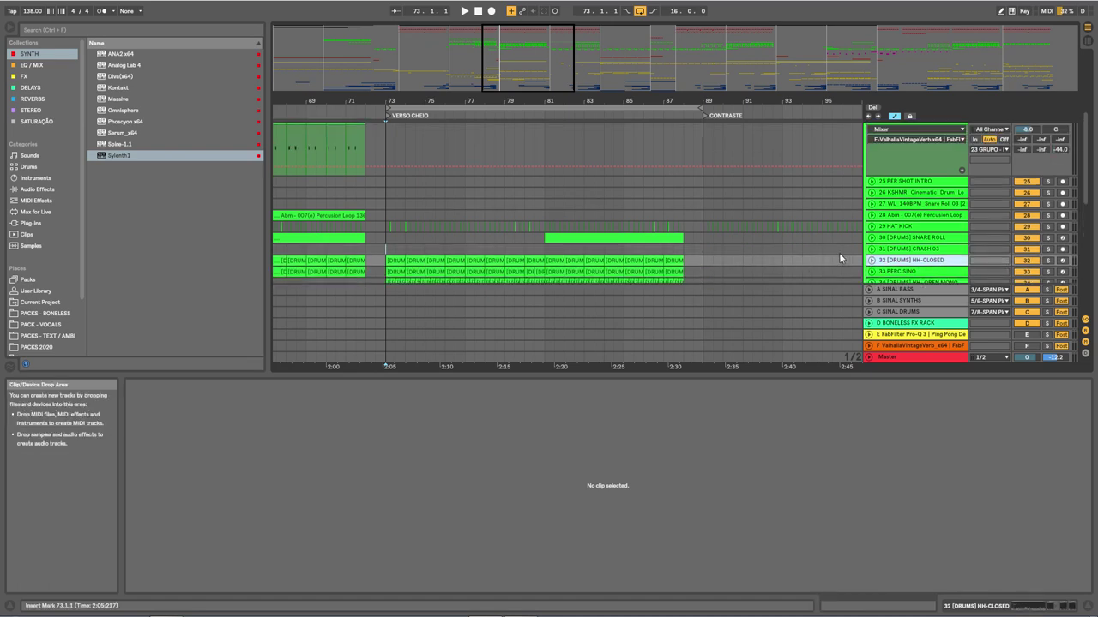
Select the PER SHOT INTRO and KSHMR cinematic drum loop tracks in turn, and fold the PLUCK MELO PERC track
{"action": "left_click", "coordinate": [918, 181]}
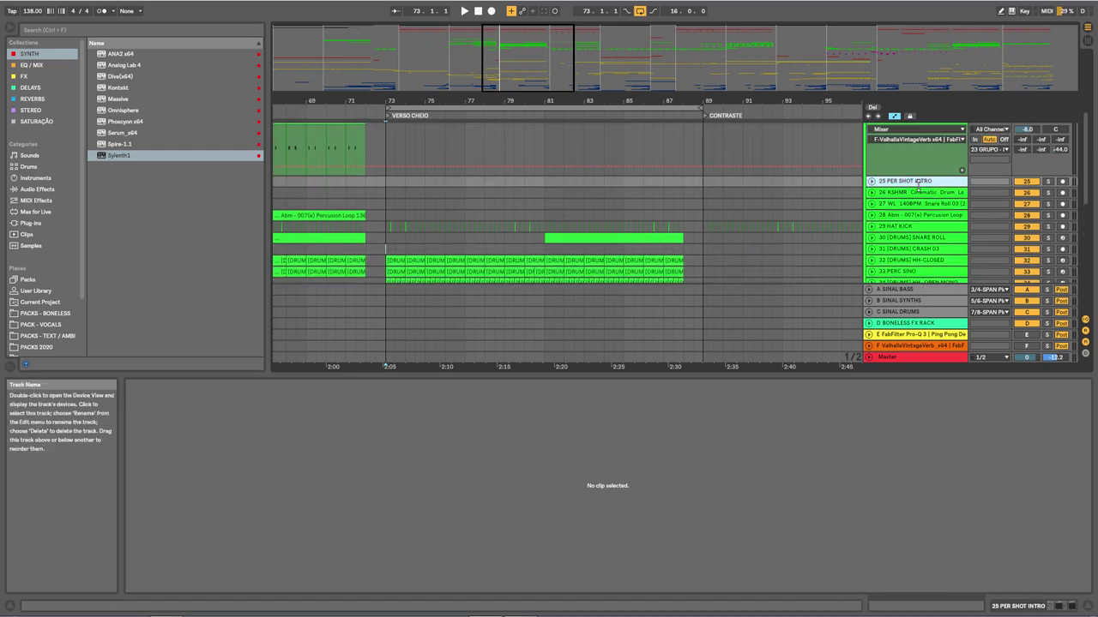
{"action": "left_click", "coordinate": [917, 192]}
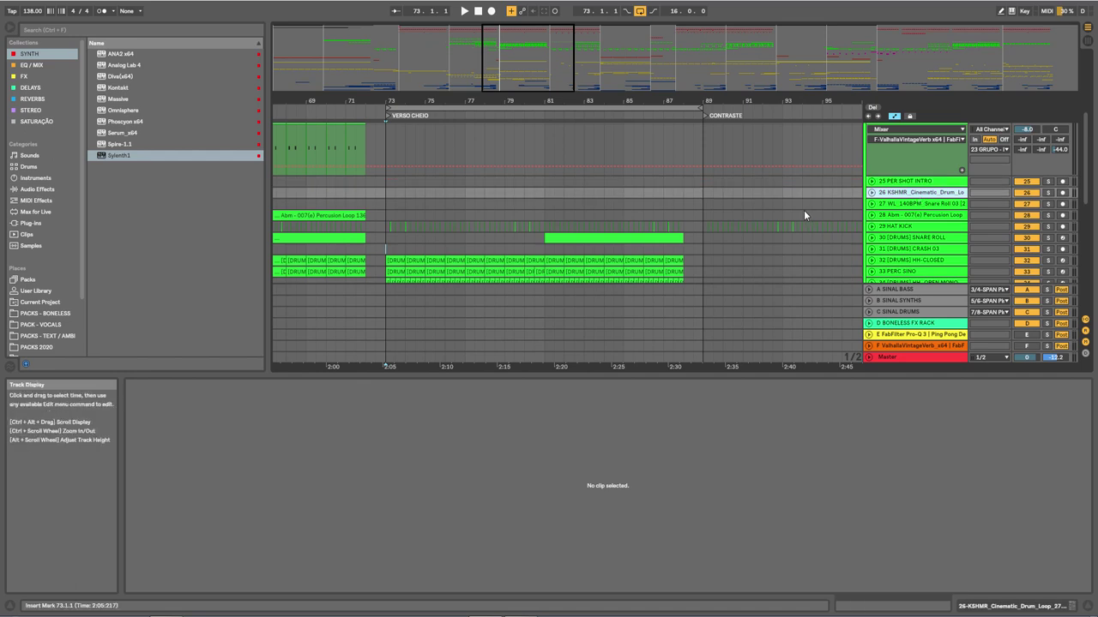
{"action": "scroll", "coordinate": [803, 210], "scroll_direction": "up", "scroll_amount": 2}
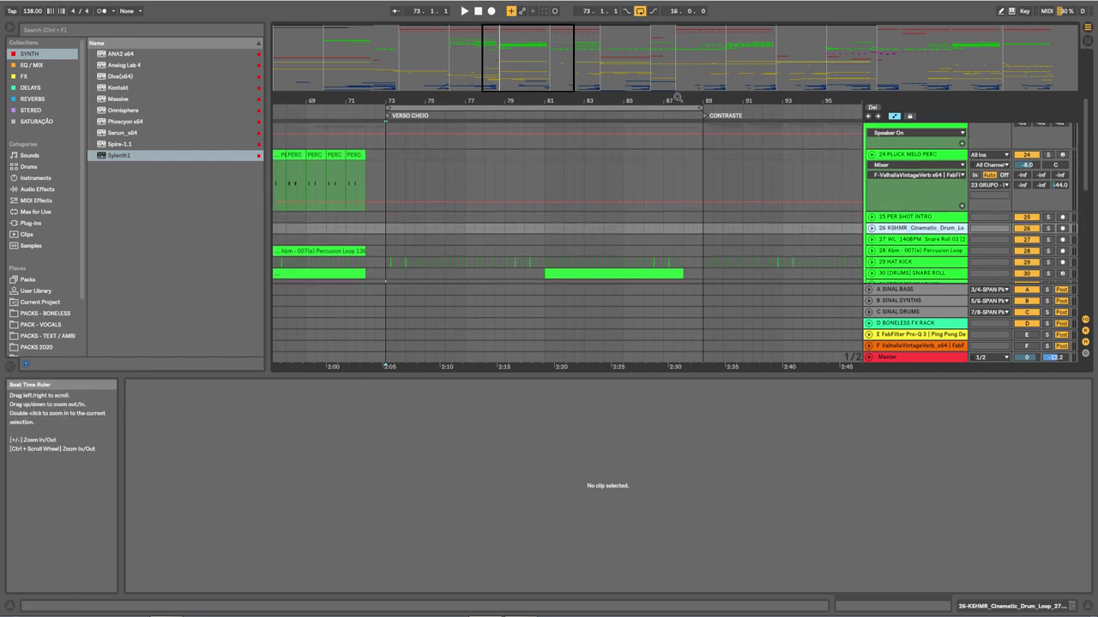
{"action": "left_click_drag", "start_coordinate": [678, 99], "coordinate": [630, 68]}
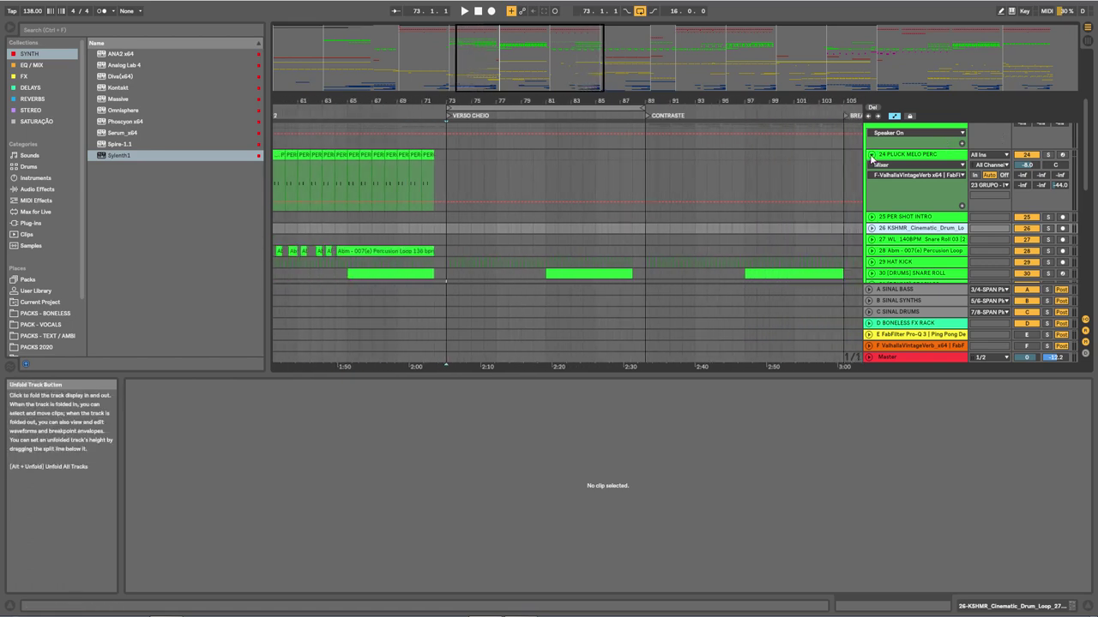
{"action": "left_click", "coordinate": [871, 155]}
{"action": "scroll", "coordinate": [881, 176], "scroll_direction": "up", "scroll_amount": 2}
{"action": "scroll", "coordinate": [849, 206], "scroll_direction": "down", "scroll_amount": 4}
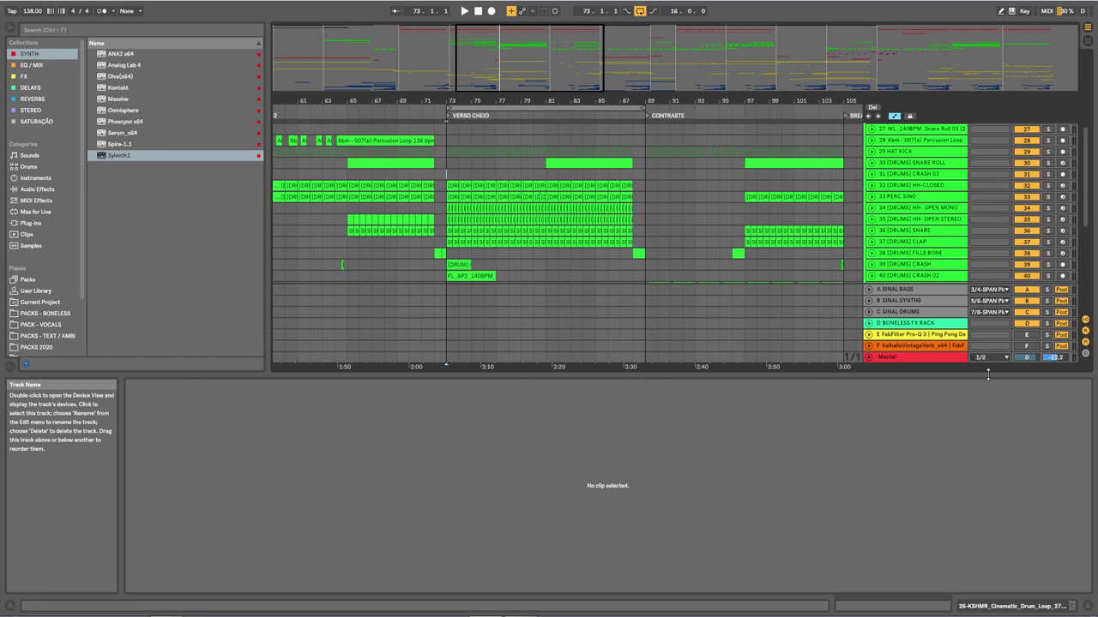
Enlarge the arrangement area by shrinking the clip view, and review the CLAP, FILLS BONE and HH- OPEN STEREO tracks
{"action": "left_click_drag", "start_coordinate": [987, 374], "coordinate": [959, 501]}
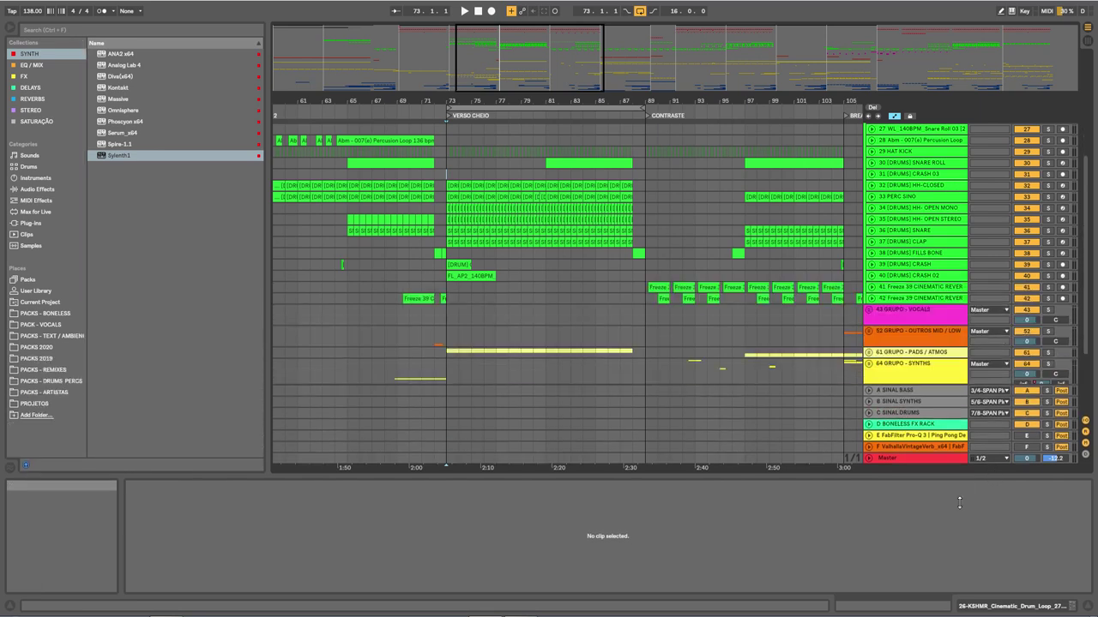
{"action": "left_click", "coordinate": [869, 243]}
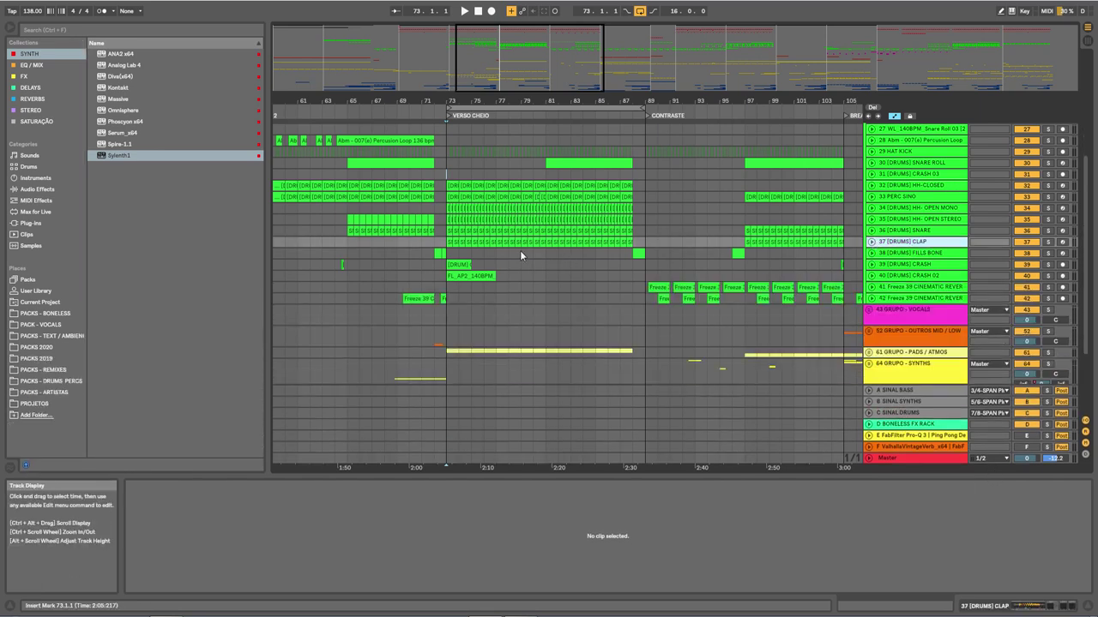
{"action": "left_click", "coordinate": [410, 253]}
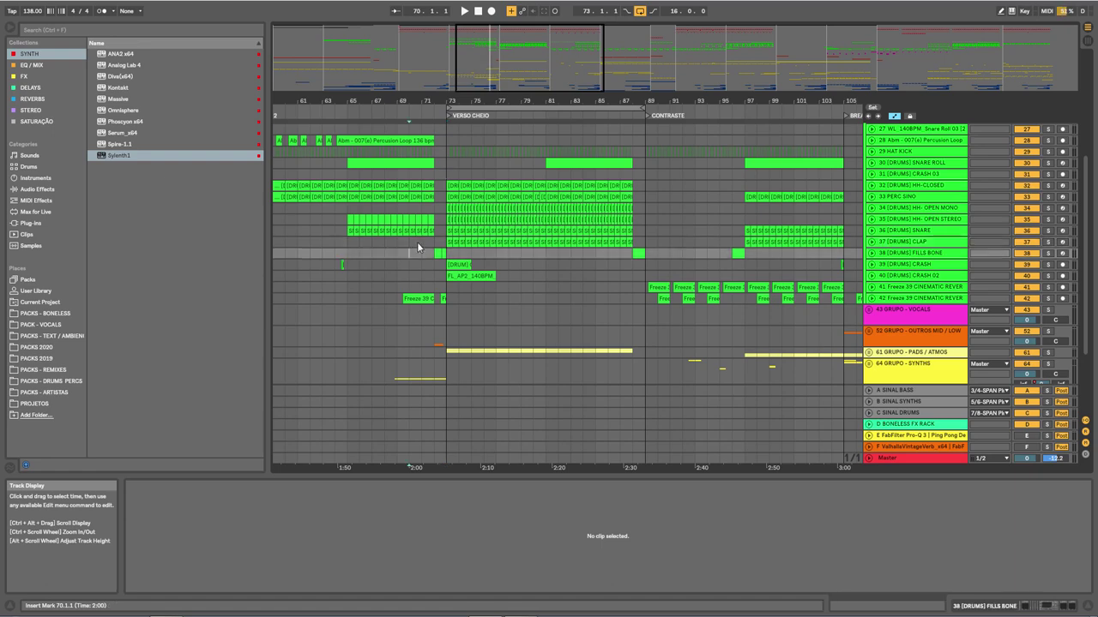
{"action": "left_click", "coordinate": [417, 242]}
{"action": "left_click", "coordinate": [913, 219]}
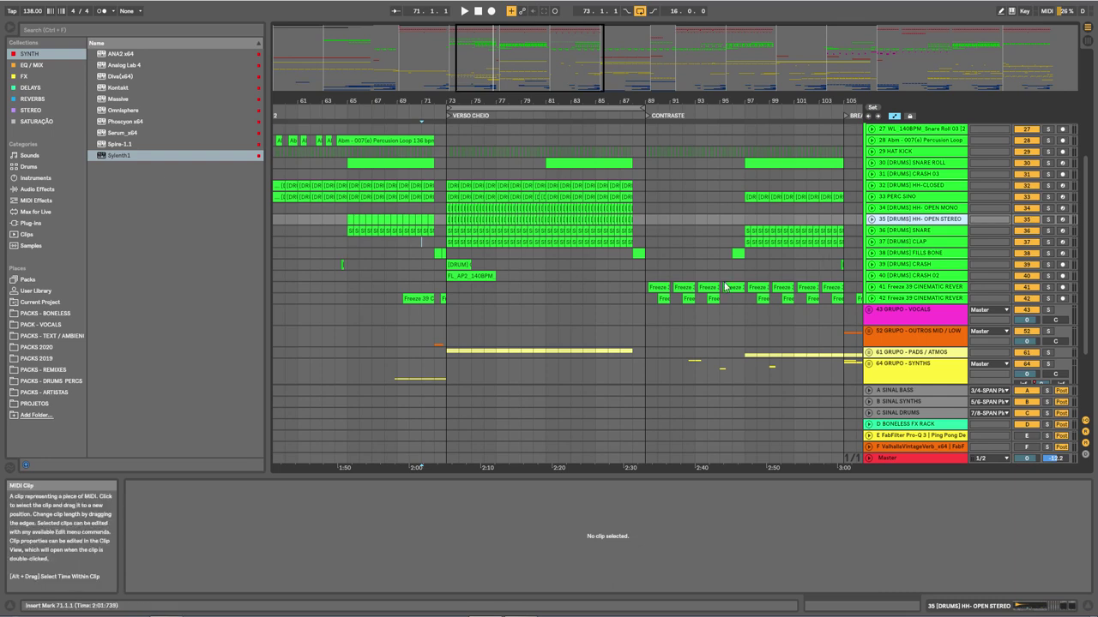
Fold the GRUPO - DRUMS PERCS group and highlight its range from bar 41 to bar 87, DROP VERSO 1 through VERSO CHEIO
{"action": "scroll", "coordinate": [785, 296], "scroll_direction": "up", "scroll_amount": 6}
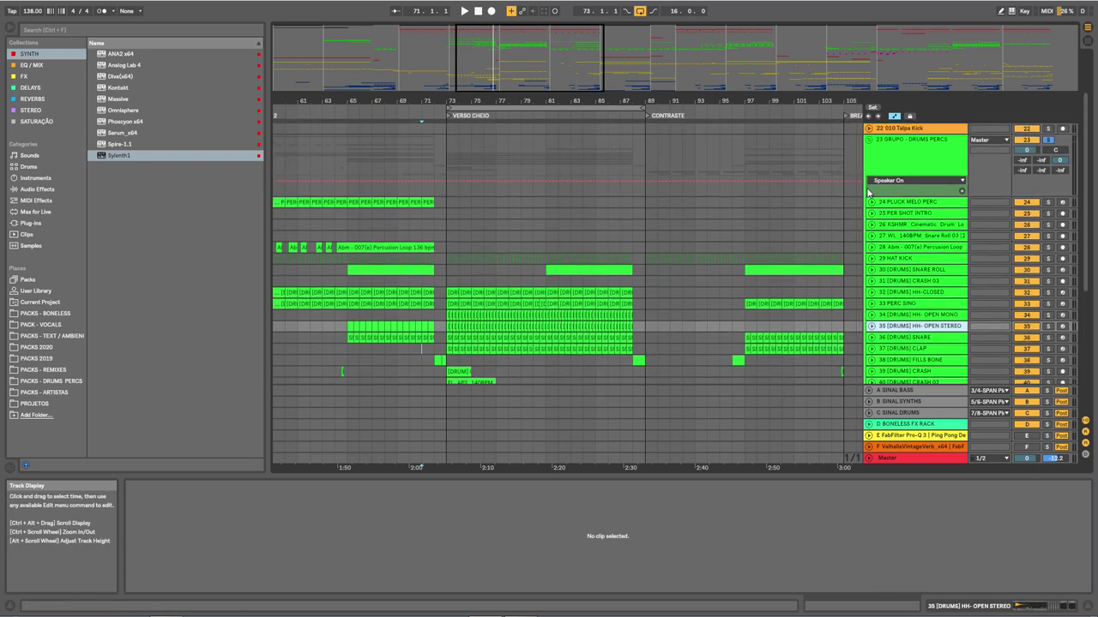
{"action": "left_click", "coordinate": [871, 188]}
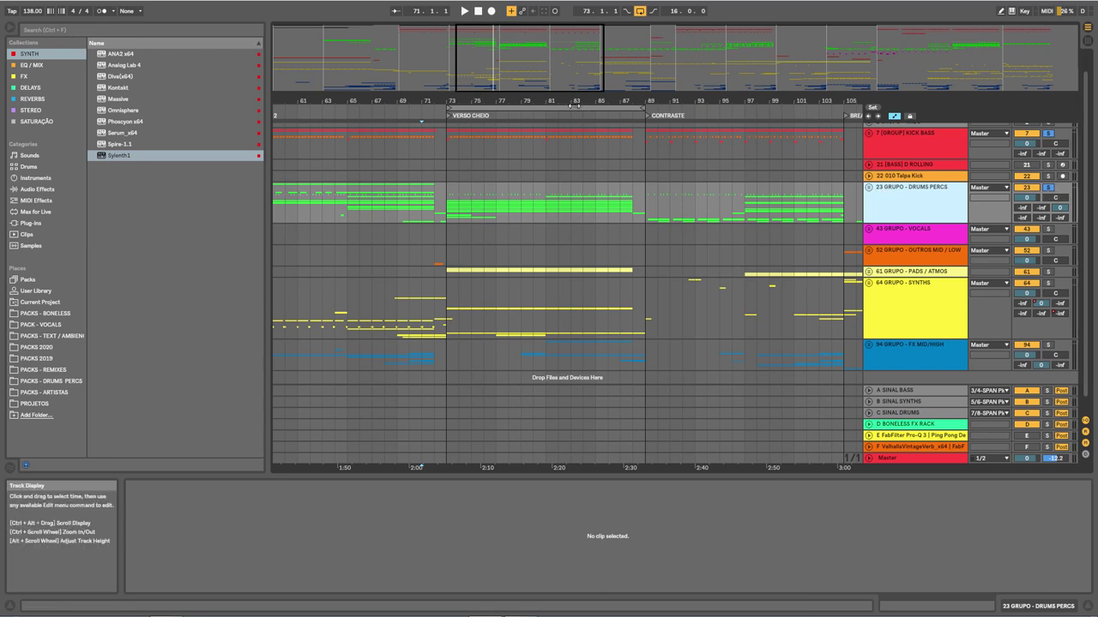
{"action": "left_click_drag", "start_coordinate": [454, 101], "coordinate": [604, 85]}
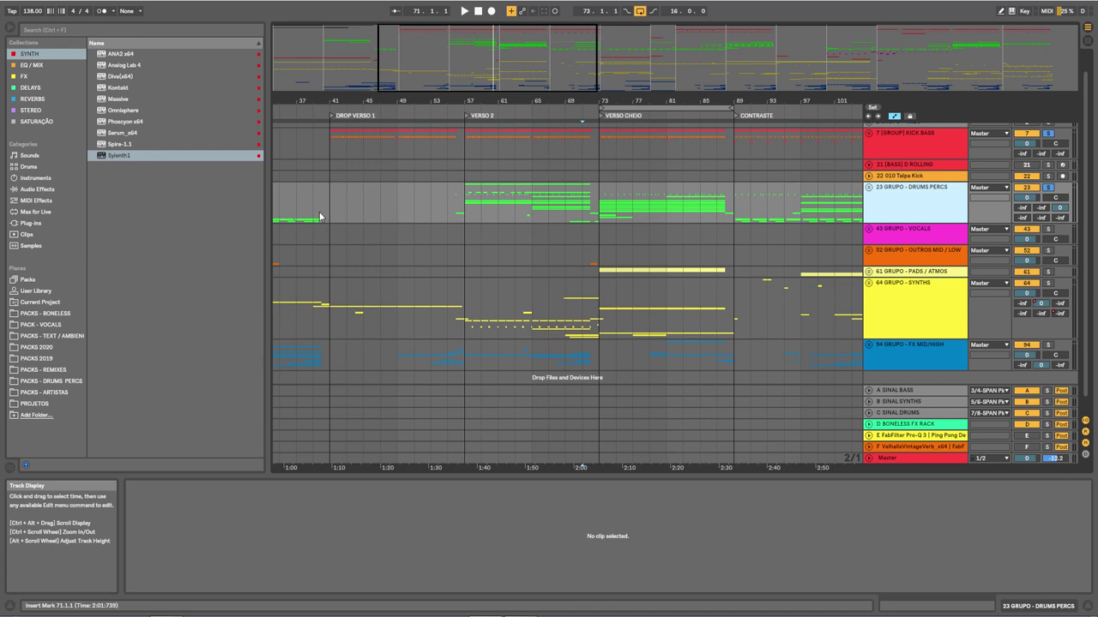
{"action": "left_click_drag", "start_coordinate": [320, 217], "coordinate": [738, 187]}
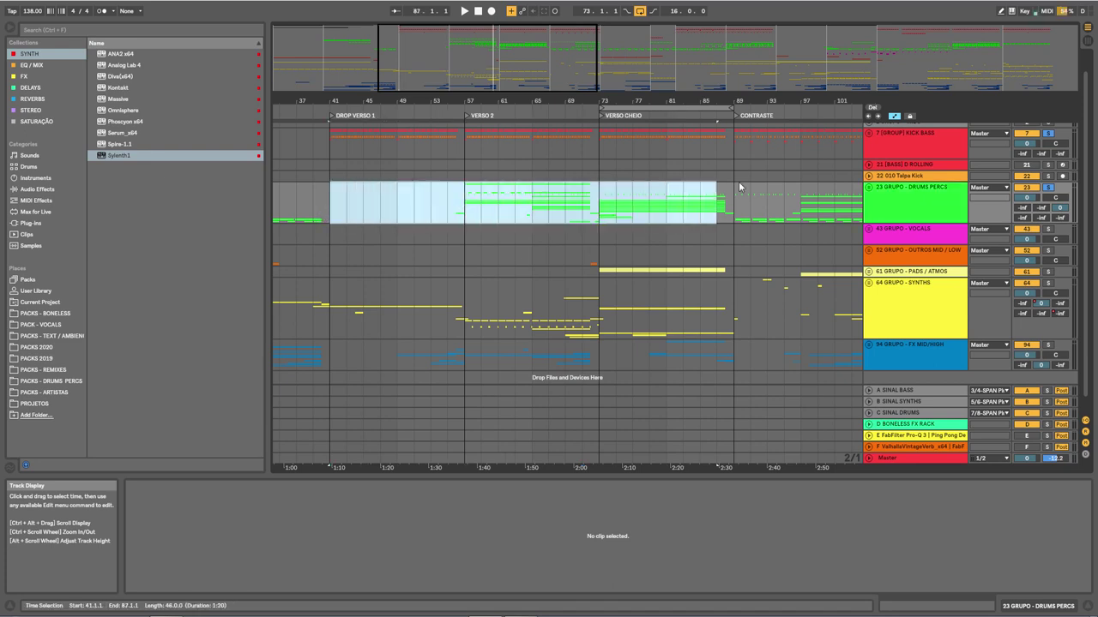
{"action": "left_click", "coordinate": [347, 202]}
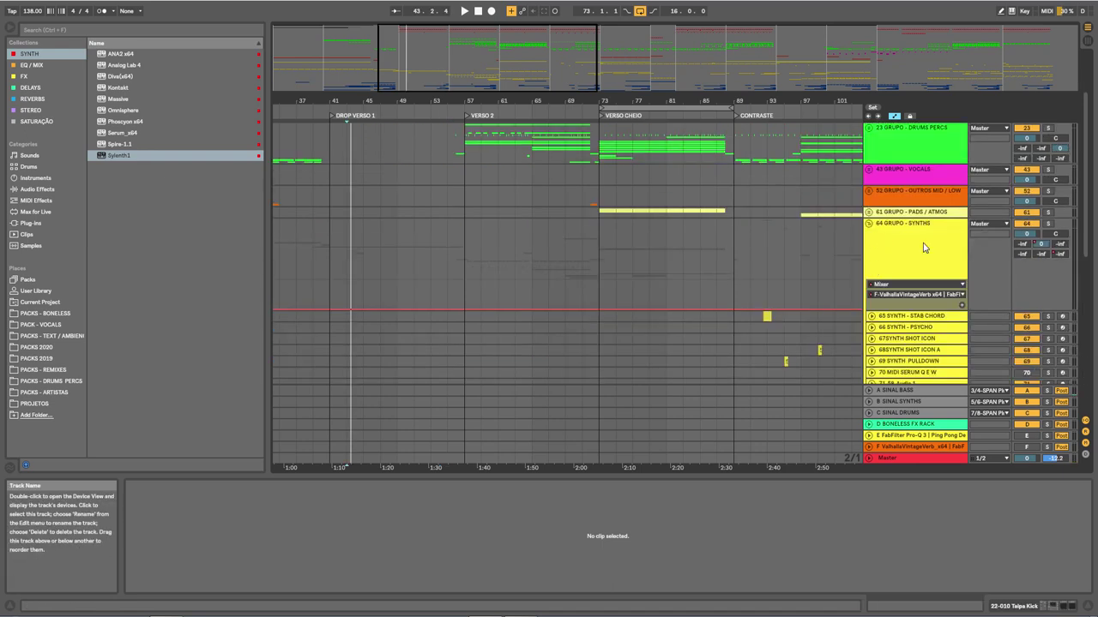
Look through the GRUPO - SYNTHS tracks and unfold SYNTH FILL + EFX to view its audio clip across DROP VERSO 1
{"action": "scroll", "coordinate": [923, 248], "scroll_direction": "down", "scroll_amount": 3}
{"action": "left_click_drag", "start_coordinate": [355, 99], "coordinate": [423, 268]}
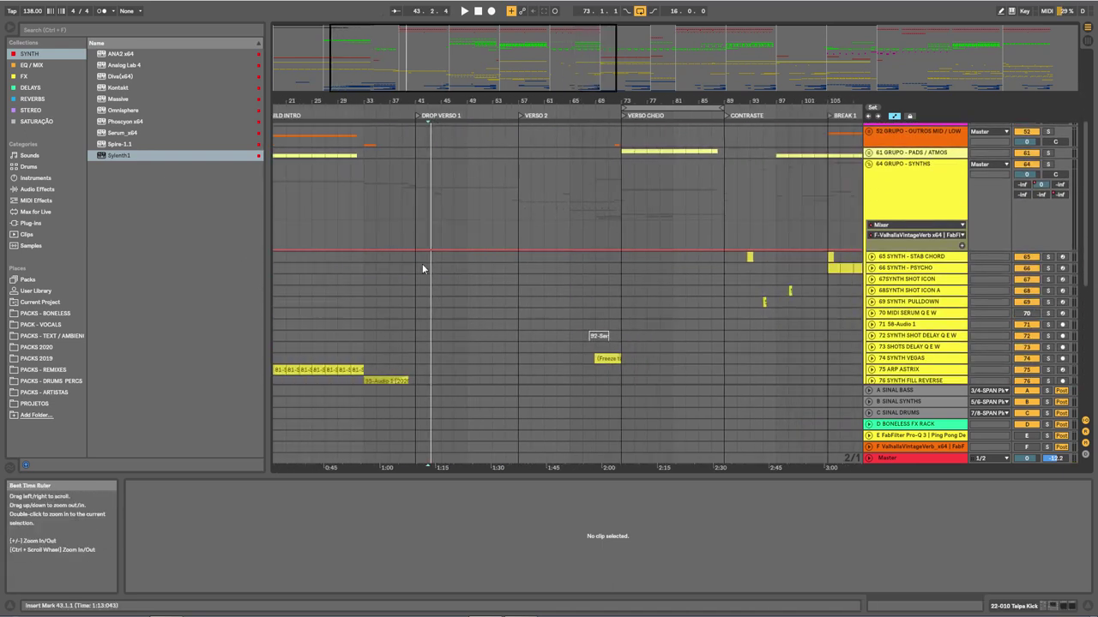
{"action": "scroll", "coordinate": [423, 268], "scroll_direction": "down", "scroll_amount": 2}
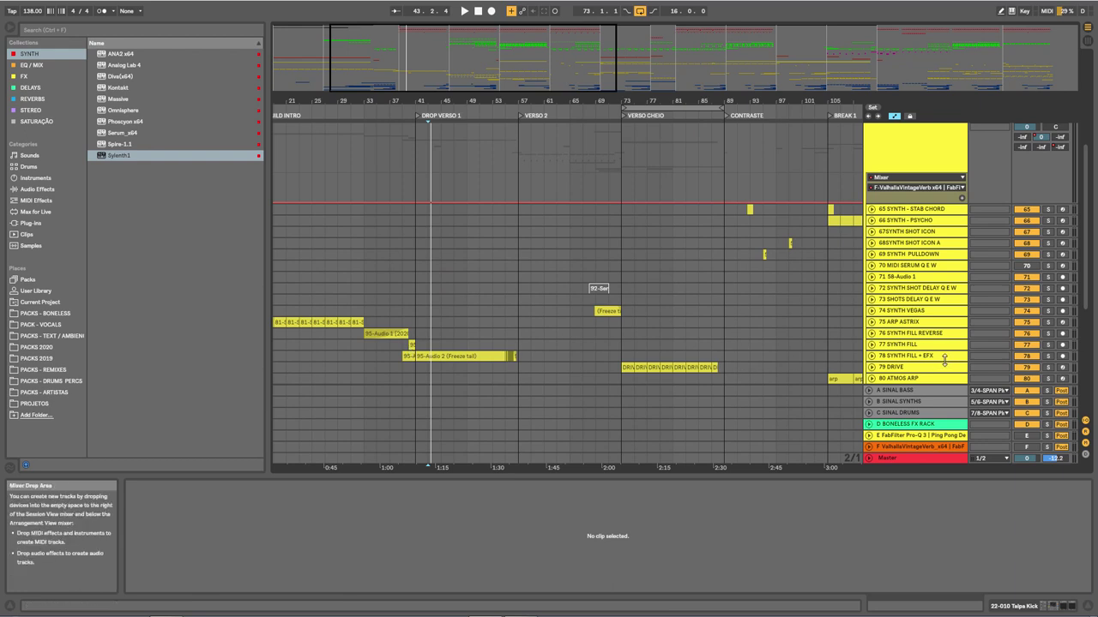
{"action": "left_click", "coordinate": [363, 312]}
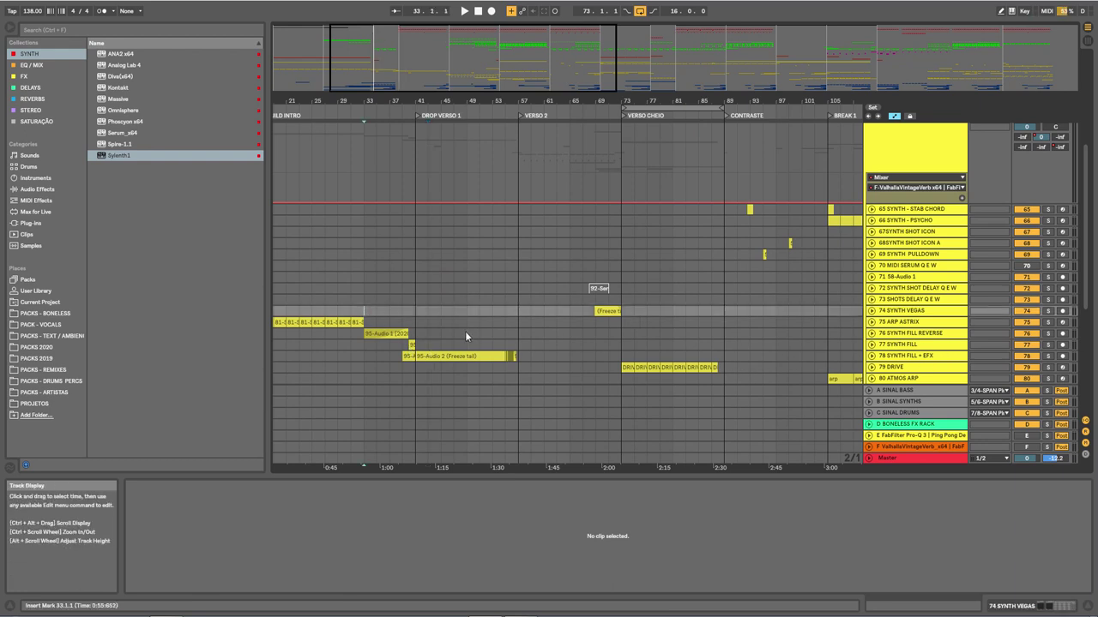
{"action": "left_click", "coordinate": [913, 369]}
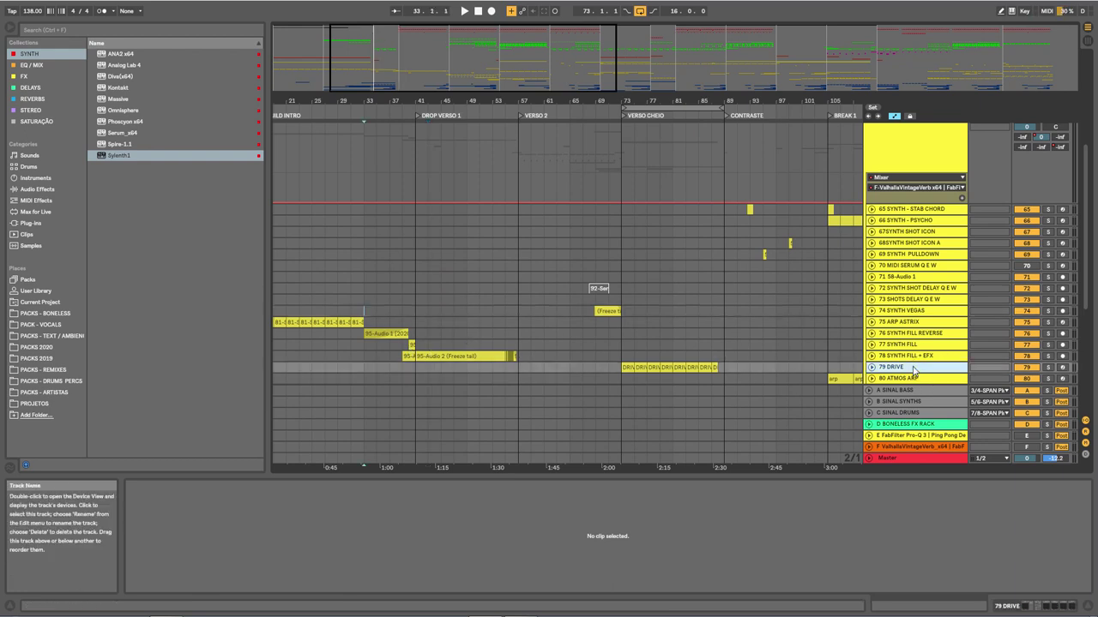
{"action": "left_click", "coordinate": [913, 358]}
{"action": "left_click", "coordinate": [871, 355]}
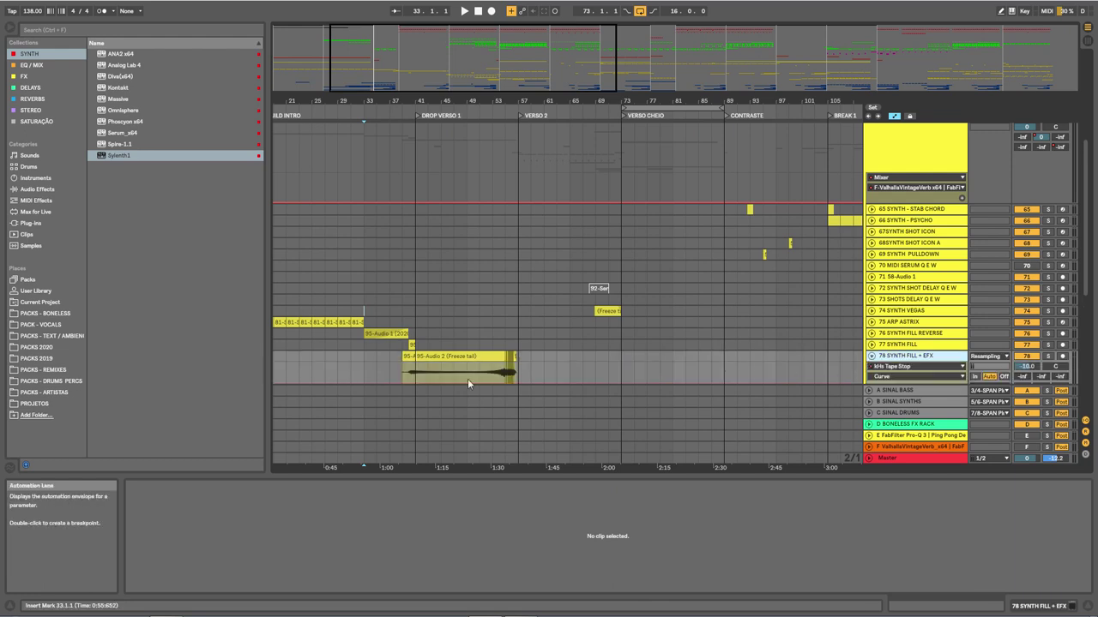
{"action": "left_click_drag", "start_coordinate": [526, 101], "coordinate": [604, 129]}
Unfold the 81 SYNTH - ZAP track and play it soloed from its clip at bar 44
{"action": "scroll", "coordinate": [596, 281], "scroll_direction": "down", "scroll_amount": 4}
{"action": "scroll", "coordinate": [596, 283], "scroll_direction": "down", "scroll_amount": 3}
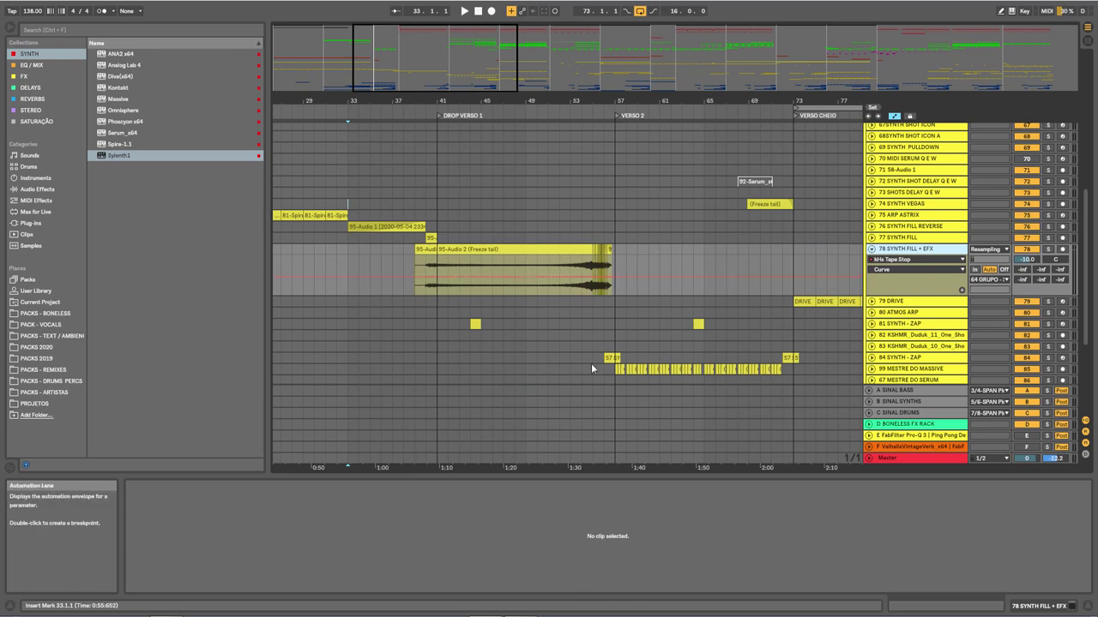
{"action": "left_click", "coordinate": [932, 326]}
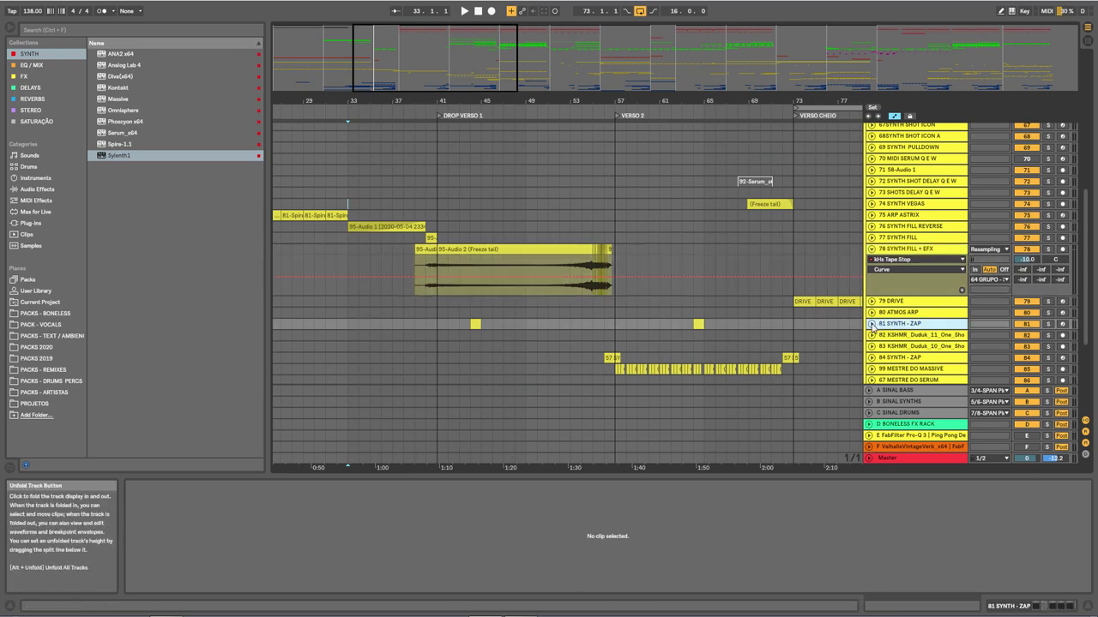
{"action": "left_click", "coordinate": [871, 324]}
{"action": "left_click", "coordinate": [468, 325]}
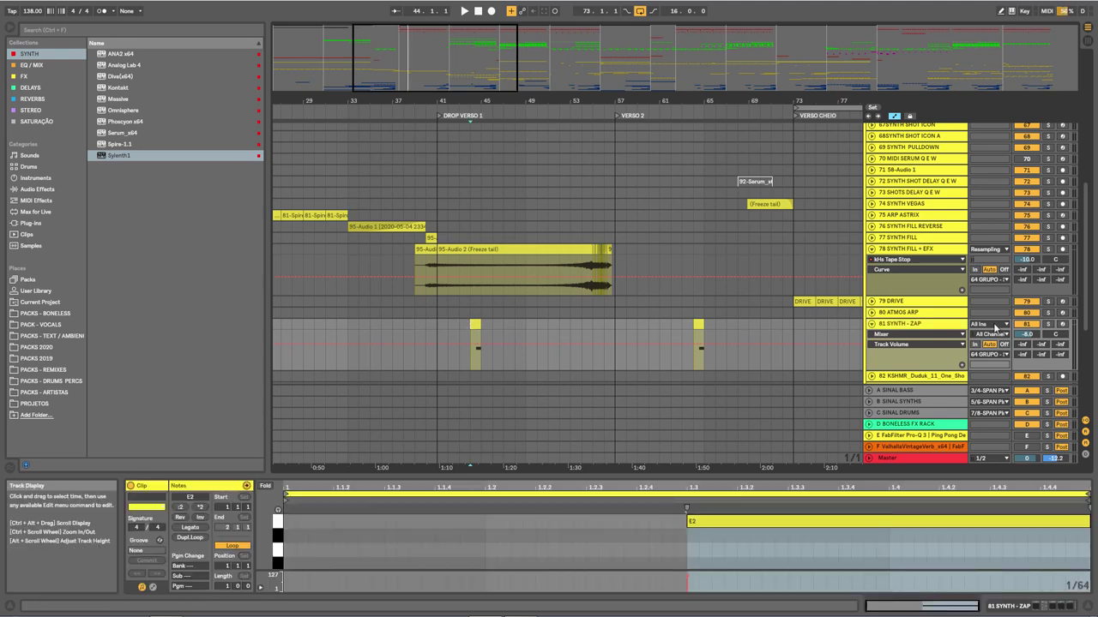
{"action": "left_click", "coordinate": [1048, 324]}
{"action": "key", "text": "space"}
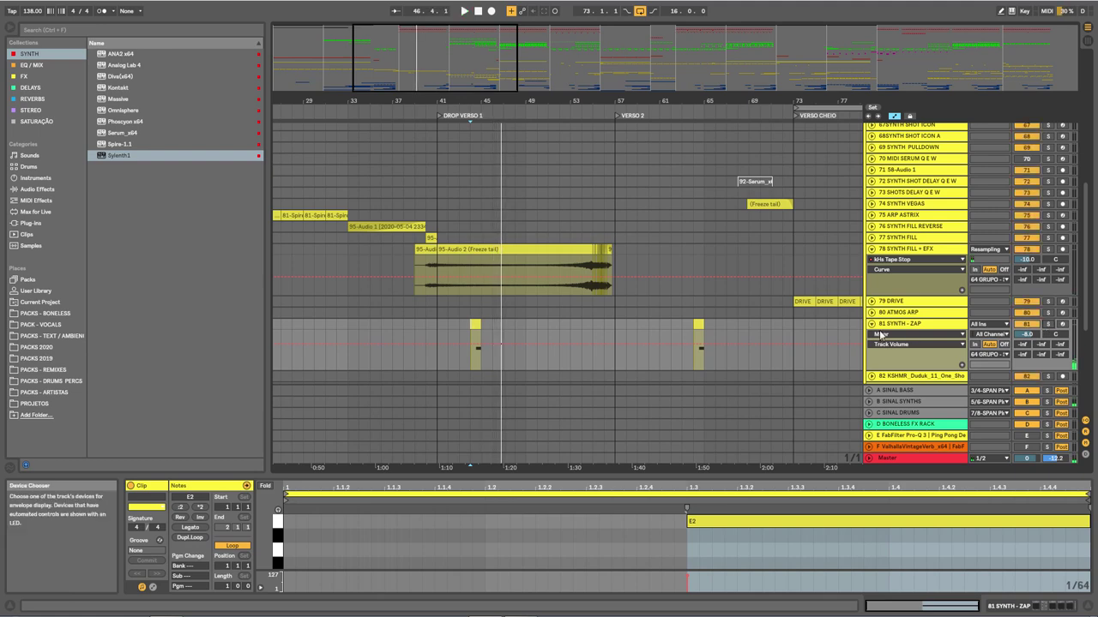
Play the full mix from around bar 39 and fold the 81 SYNTH - ZAP and 78 SYNTH FILL + EFX tracks
{"action": "left_click", "coordinate": [415, 113]}
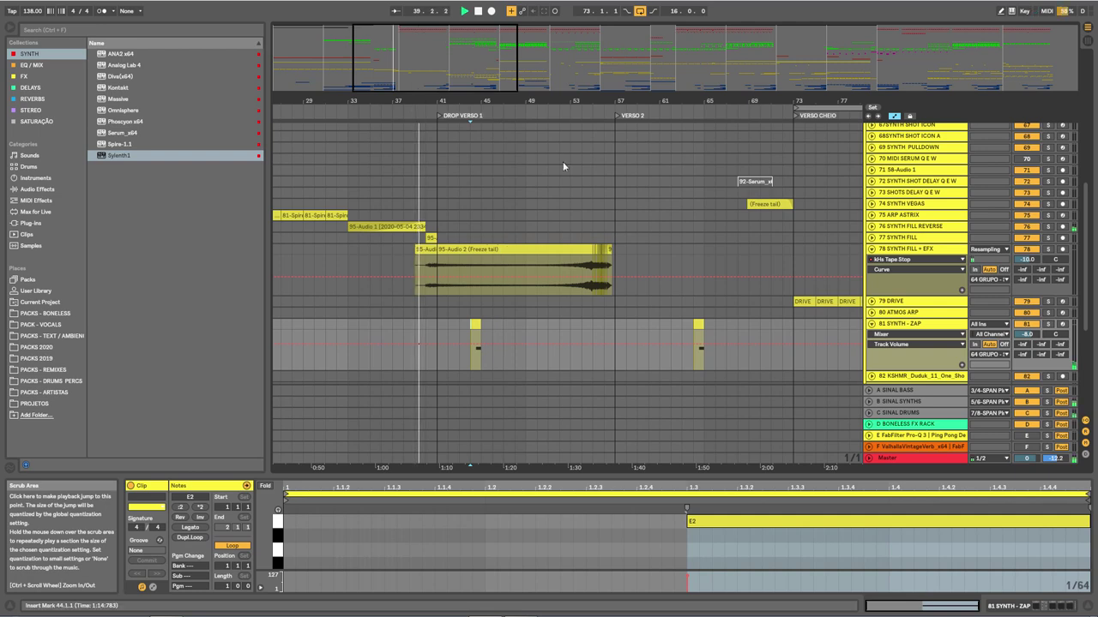
{"action": "left_click", "coordinate": [872, 325]}
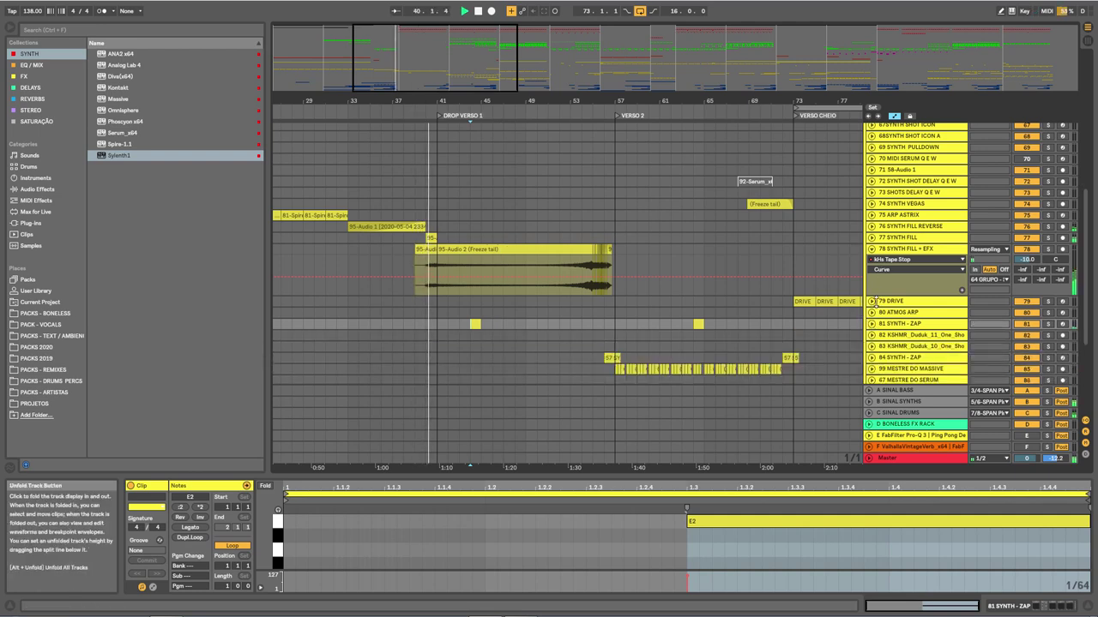
{"action": "left_click", "coordinate": [872, 248]}
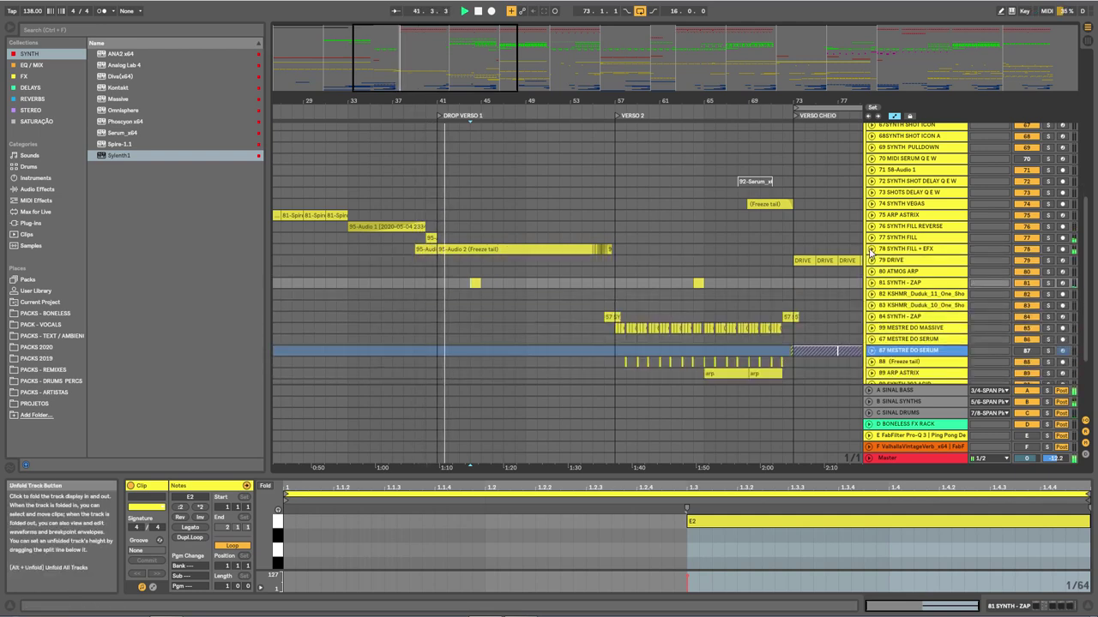
{"action": "scroll", "coordinate": [657, 246], "scroll_direction": "up", "scroll_amount": 1}
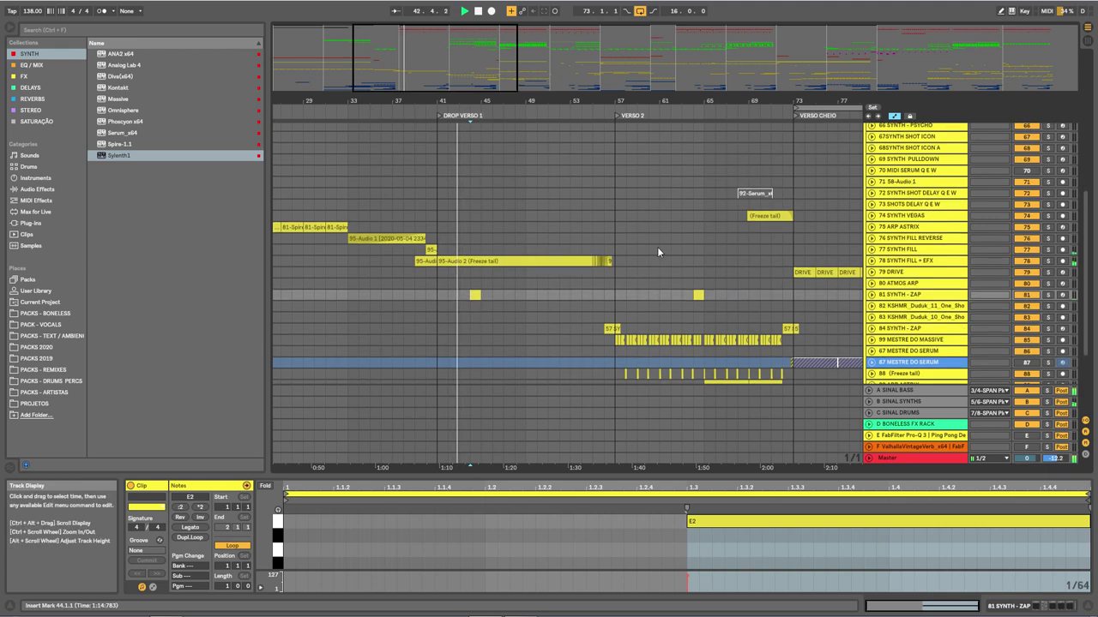
Unfold 78 SYNTH FILL + EFX, toggle its solo, and select bars 39 to 41 of its clip to play the transition into DROP VERSO 1
{"action": "left_click", "coordinate": [890, 273]}
{"action": "left_click", "coordinate": [892, 262]}
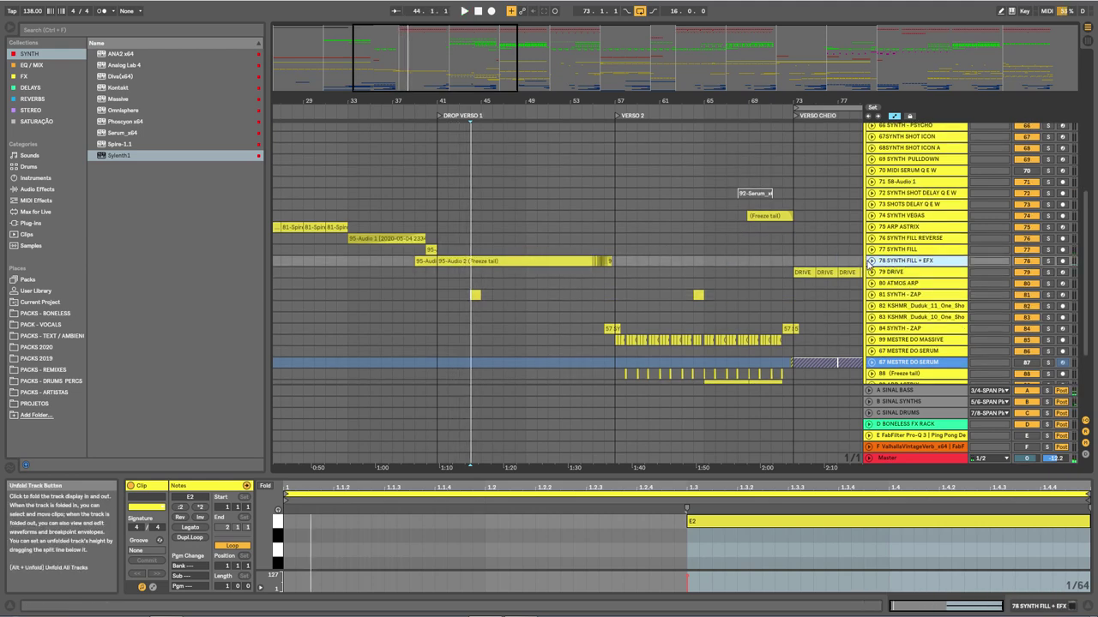
{"action": "left_click", "coordinate": [872, 261]}
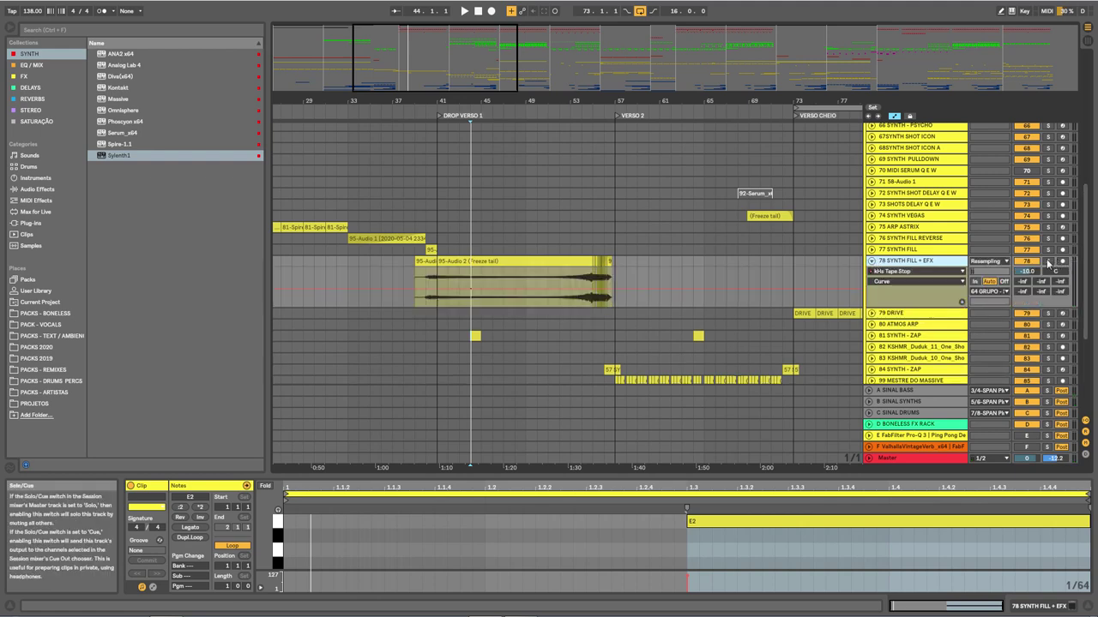
{"action": "left_click", "coordinate": [1047, 262]}
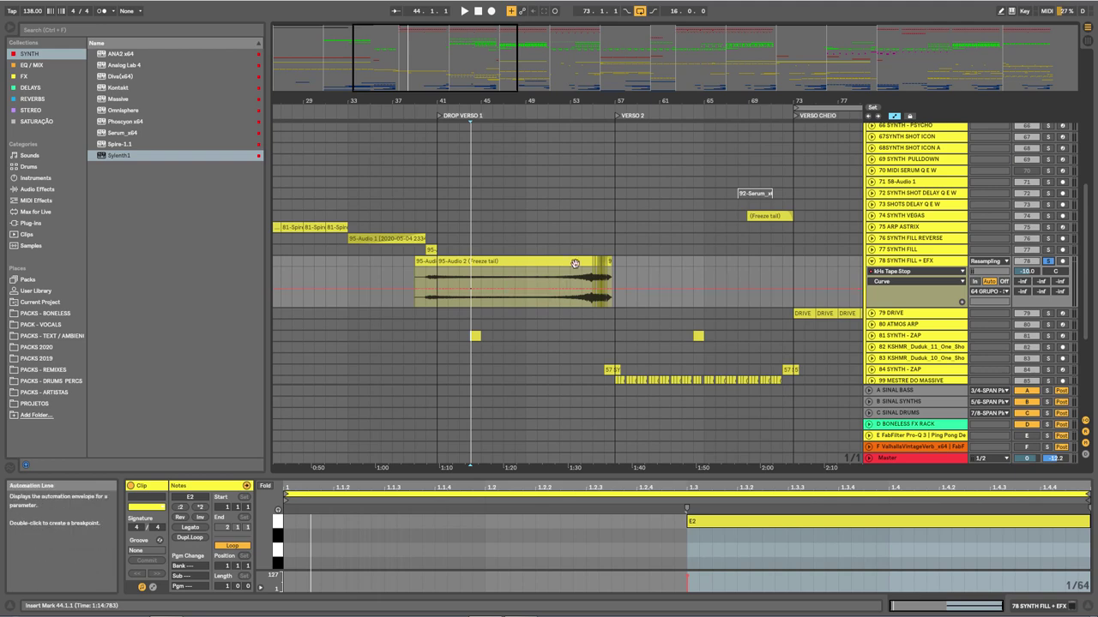
{"action": "left_click_drag", "start_coordinate": [417, 272], "coordinate": [437, 272]}
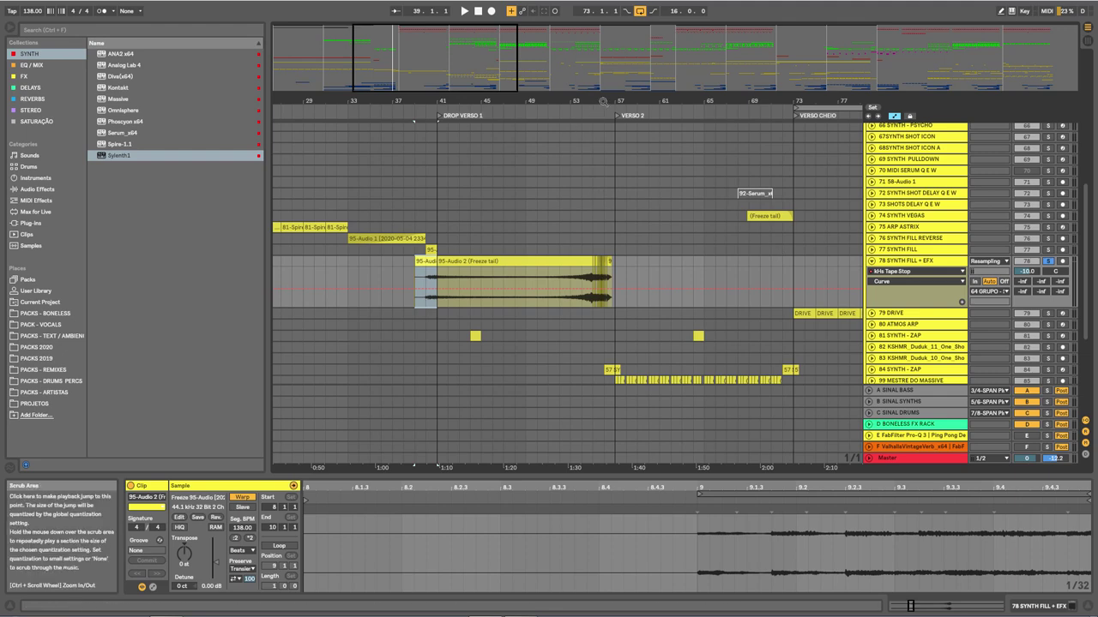
{"action": "left_click_drag", "start_coordinate": [604, 101], "coordinate": [606, 118]}
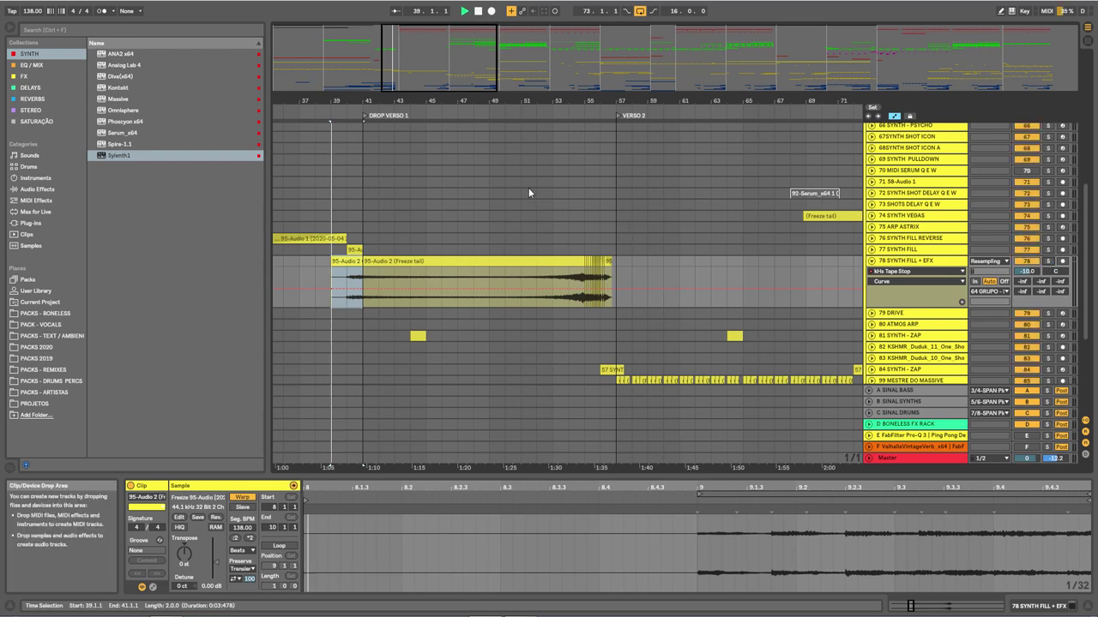
{"action": "key", "text": "space"}
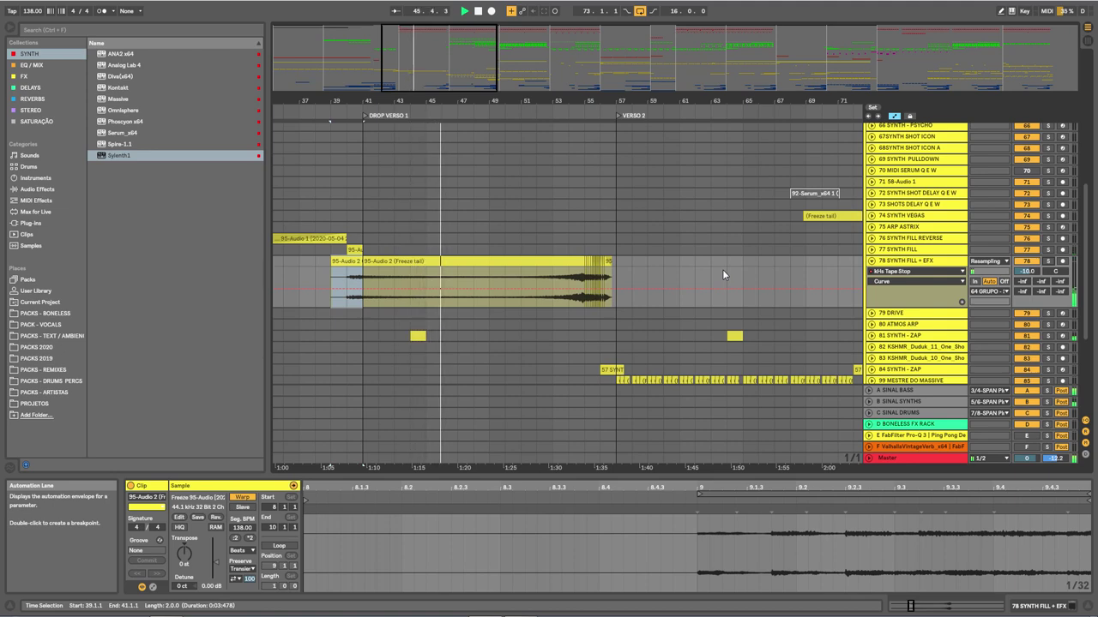
Review the groups during playback, highlight the SYNTH FILL + EFX audio from bar 49 to bar 57, and stop at VERSO 2
{"action": "scroll", "coordinate": [588, 261], "scroll_direction": "up", "scroll_amount": 2}
{"action": "scroll", "coordinate": [589, 264], "scroll_direction": "up", "scroll_amount": 15}
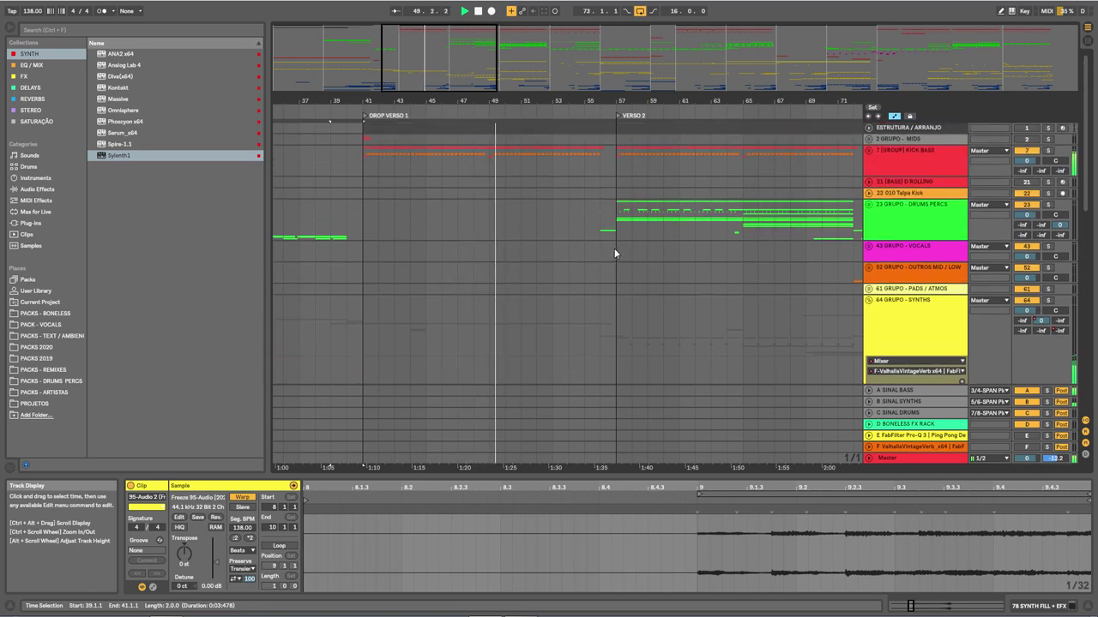
{"action": "scroll", "coordinate": [639, 270], "scroll_direction": "down", "scroll_amount": 10}
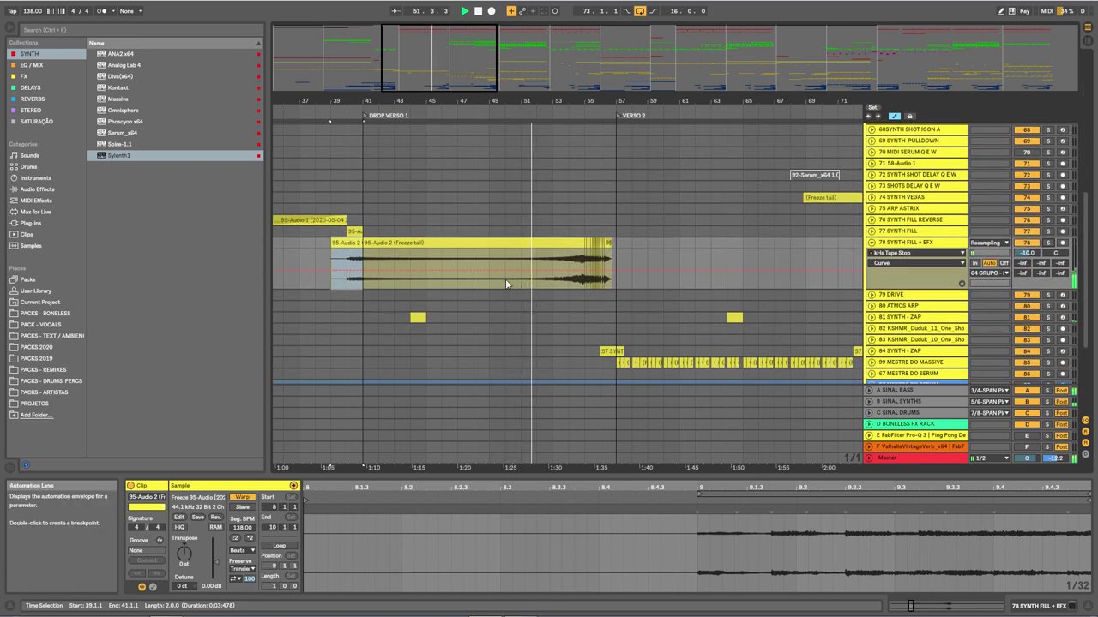
{"action": "left_click_drag", "start_coordinate": [505, 278], "coordinate": [615, 276]}
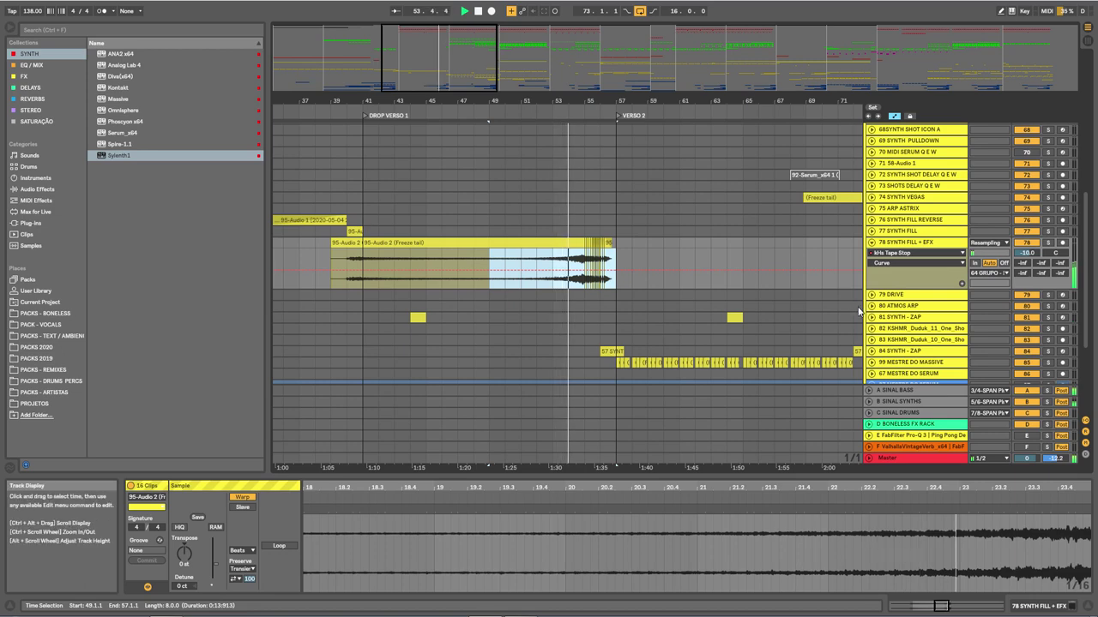
{"action": "scroll", "coordinate": [784, 320], "scroll_direction": "down", "scroll_amount": 5}
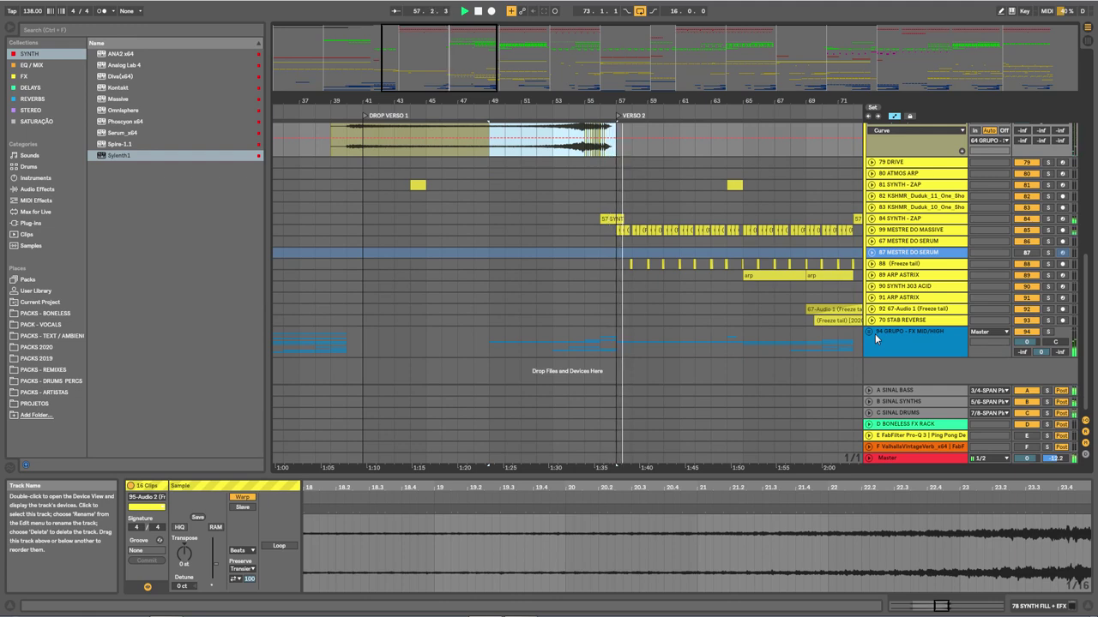
{"action": "key", "text": "space"}
Unfold GRUPO - FX MID/HIGH, highlight its effects from bar 49 to bar 57, and fold the group again
{"action": "left_click", "coordinate": [928, 221]}
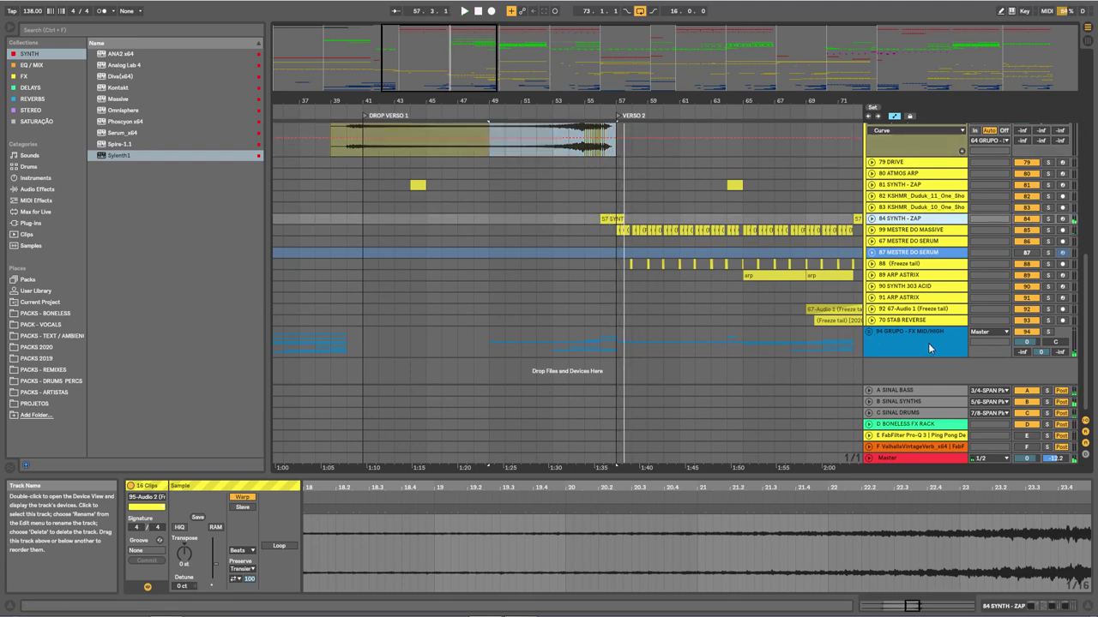
{"action": "left_click", "coordinate": [868, 331]}
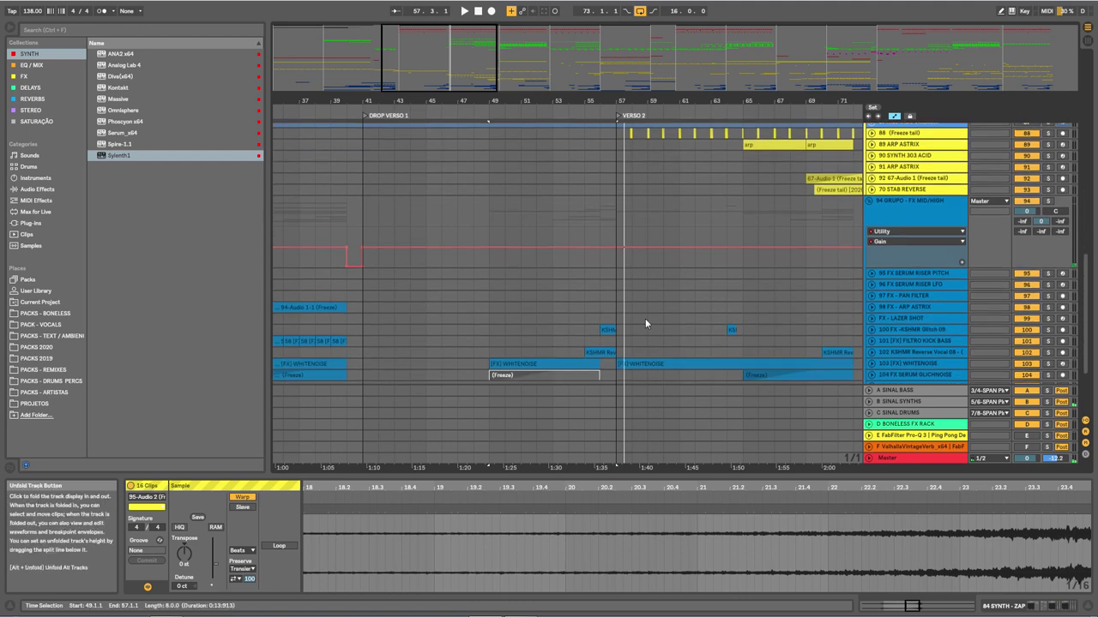
{"action": "scroll", "coordinate": [518, 257], "scroll_direction": "down", "scroll_amount": 3}
{"action": "left_click_drag", "start_coordinate": [493, 272], "coordinate": [616, 257]}
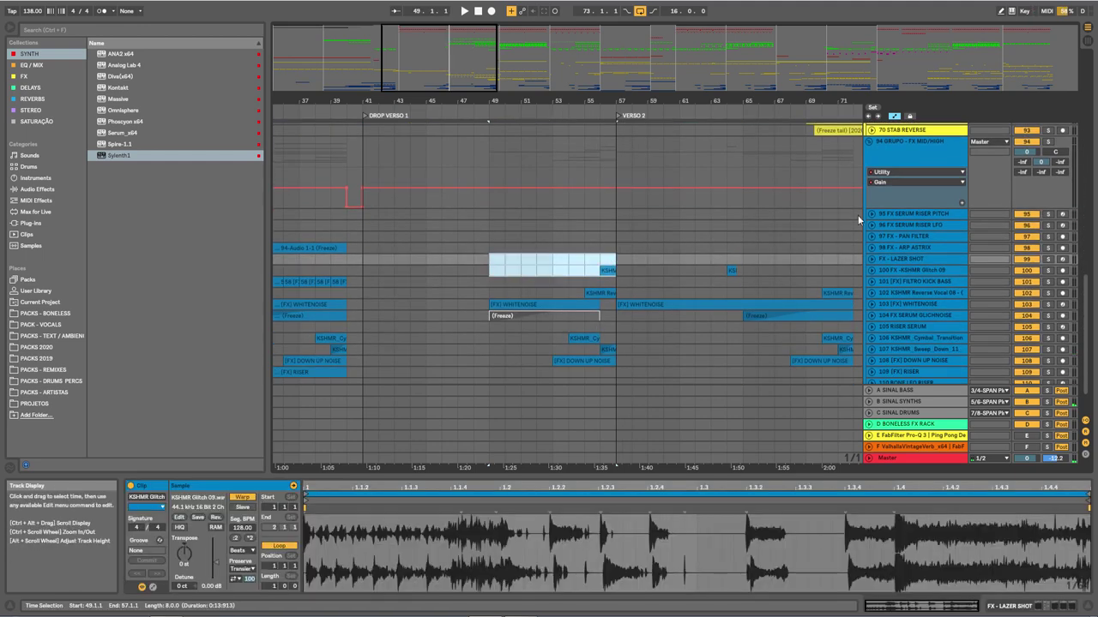
{"action": "left_click", "coordinate": [870, 140]}
Unfold the 84 SYNTH - ZAP track and show its device chain
{"action": "scroll", "coordinate": [861, 200], "scroll_direction": "up", "scroll_amount": 10}
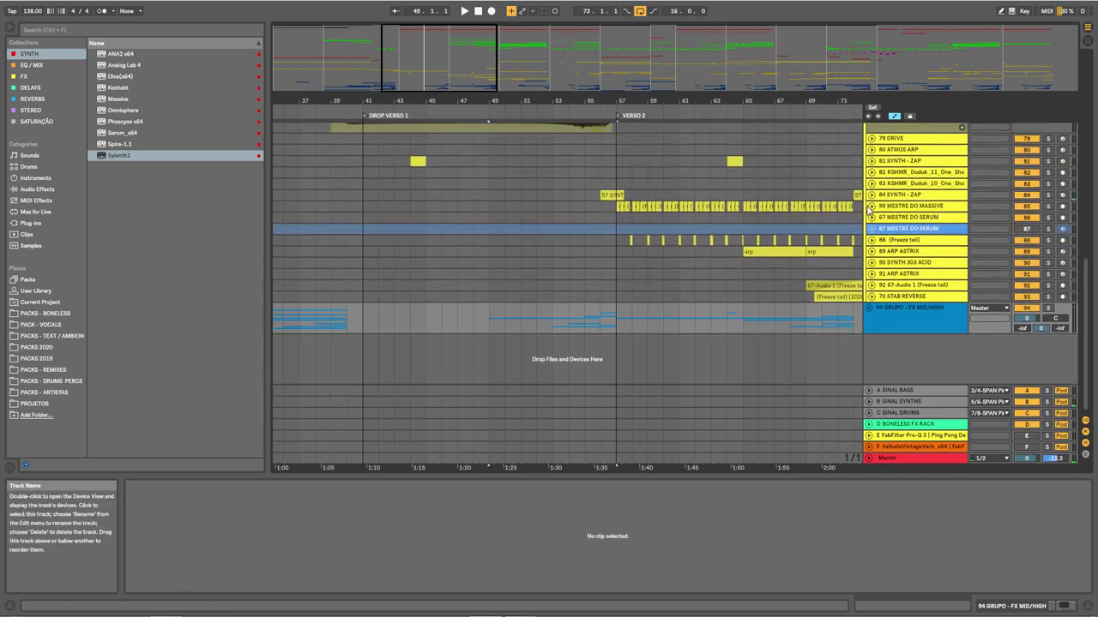
{"action": "scroll", "coordinate": [866, 208], "scroll_direction": "up", "scroll_amount": 1}
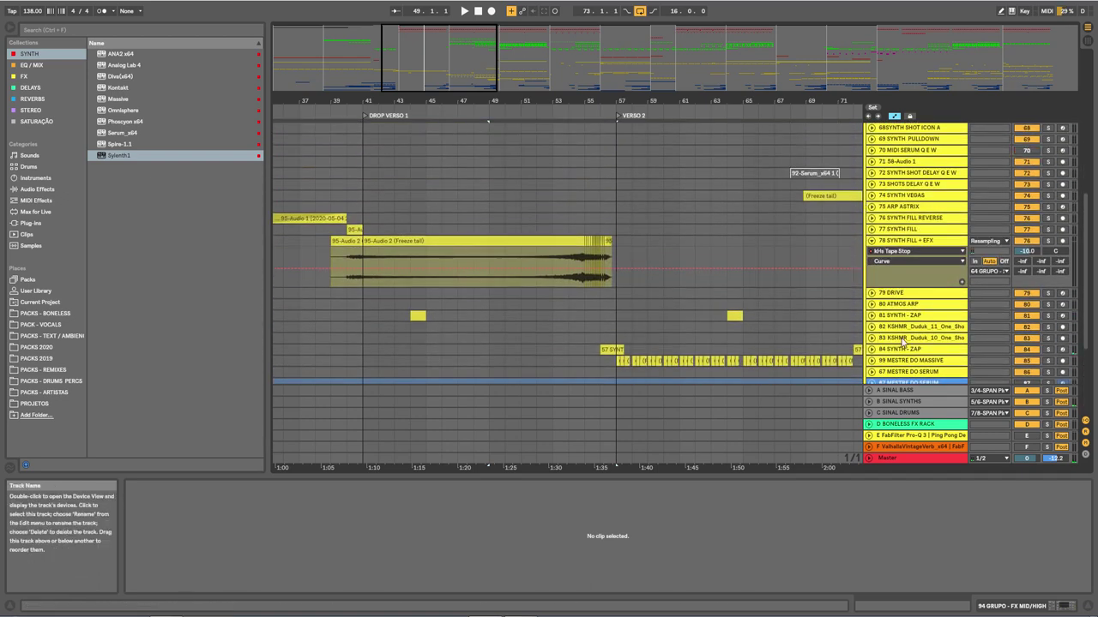
{"action": "left_click", "coordinate": [909, 355]}
{"action": "left_click", "coordinate": [871, 349]}
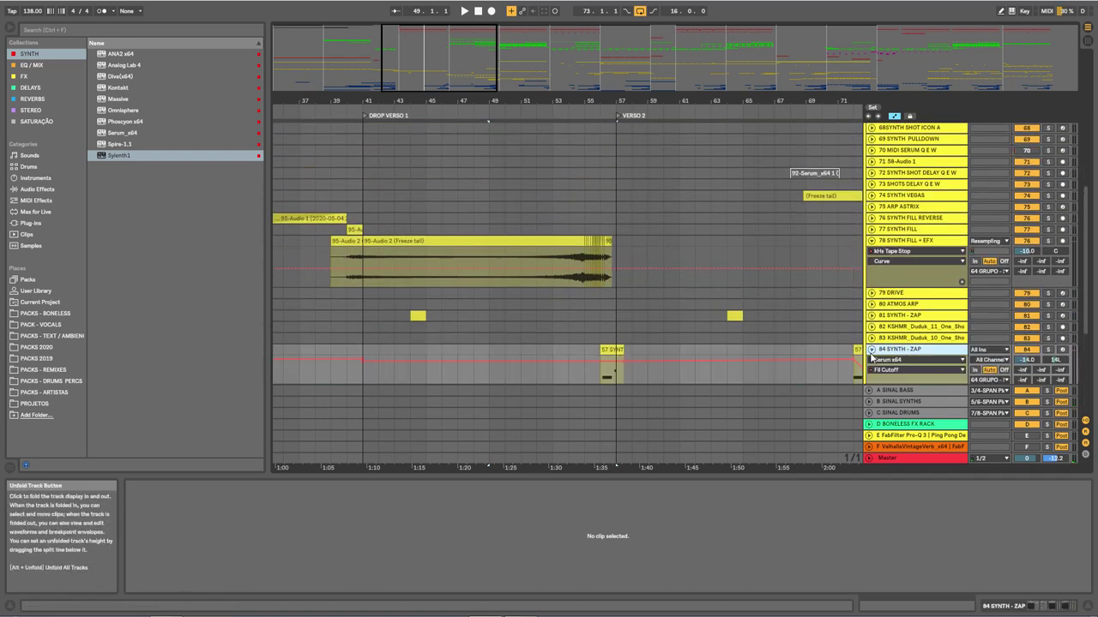
{"action": "double_click", "coordinate": [926, 351]}
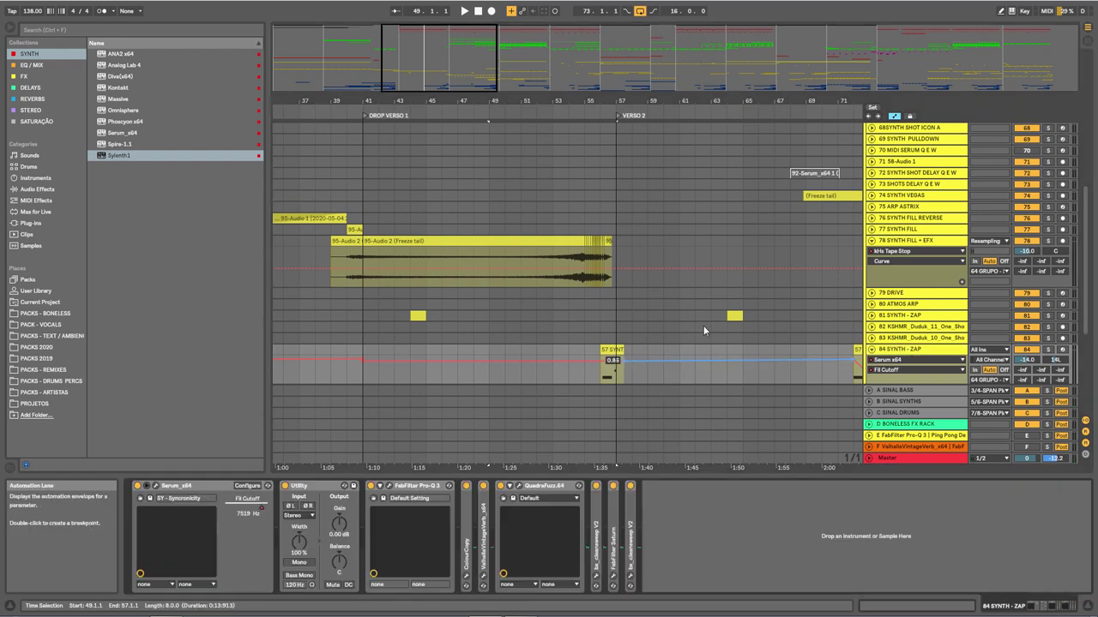
Highlight the KICK BASS group from bar 53 to 56.3 before VERSO 2, and extend the highlight across DROP VERSO 1, bars 41 to 57
{"action": "left_click_drag", "start_coordinate": [684, 96], "coordinate": [491, 289]}
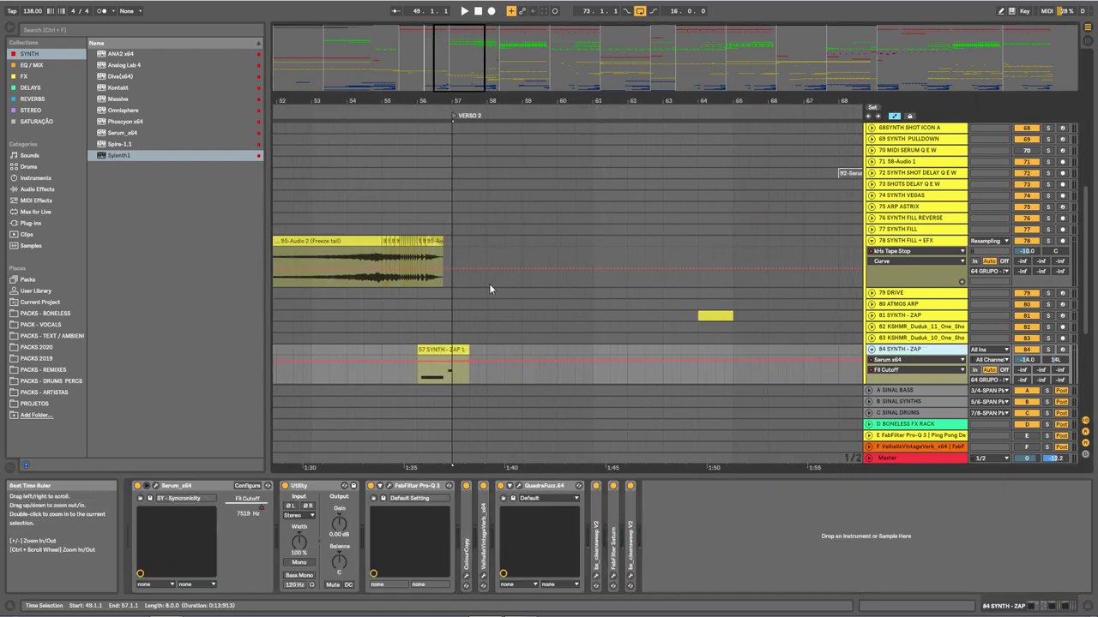
{"action": "scroll", "coordinate": [567, 273], "scroll_direction": "left", "scroll_amount": 4}
{"action": "scroll", "coordinate": [495, 314], "scroll_direction": "up", "scroll_amount": 5}
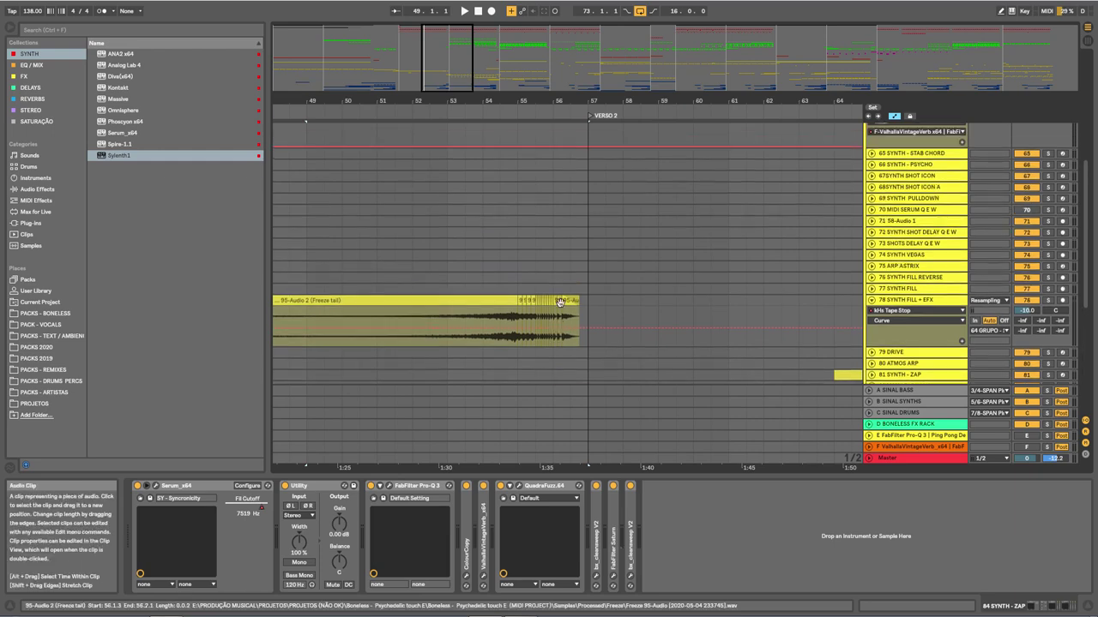
{"action": "scroll", "coordinate": [549, 316], "scroll_direction": "up", "scroll_amount": 10}
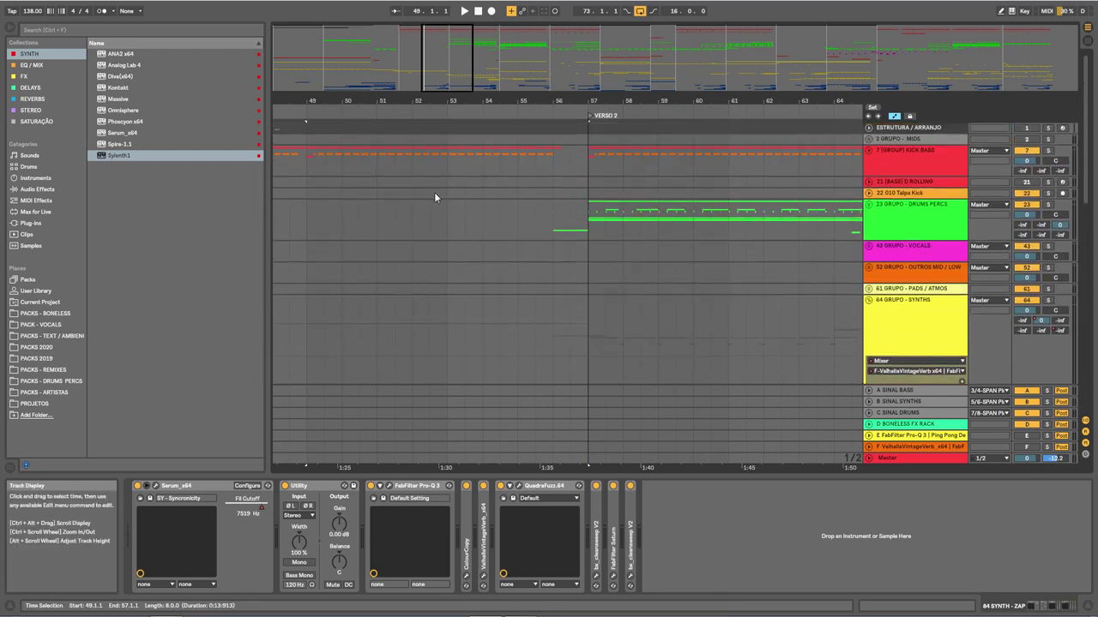
{"action": "left_click_drag", "start_coordinate": [447, 176], "coordinate": [572, 168]}
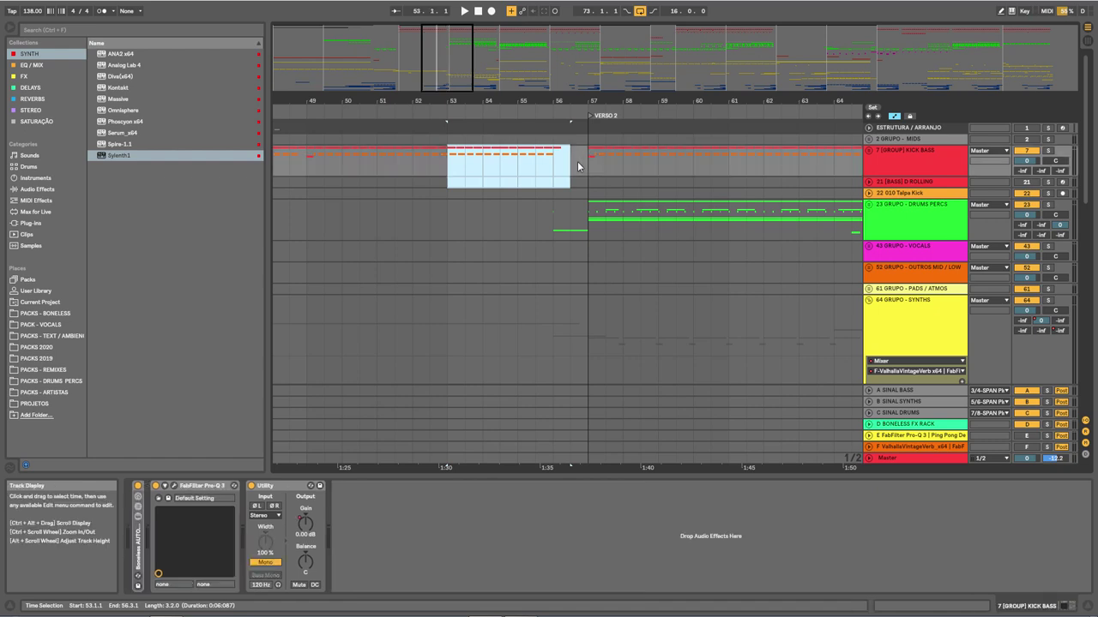
{"action": "left_click_drag", "start_coordinate": [478, 105], "coordinate": [414, 183]}
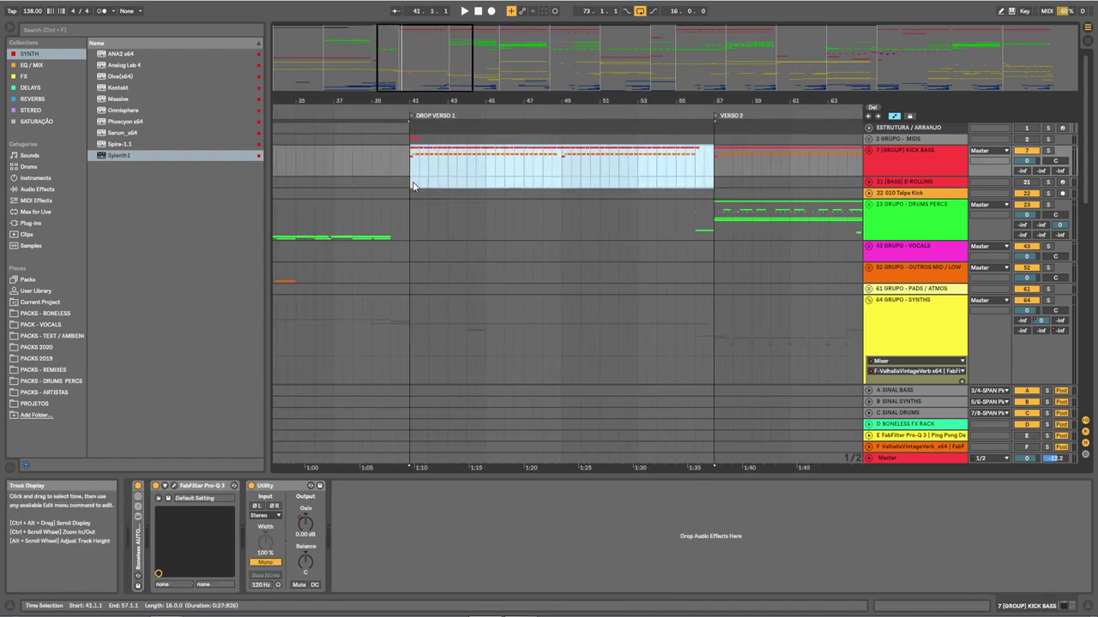
Unfold the KICK BASS group and highlight its tracks across DROP VERSO 1 and around the bar 49 midpoint
{"action": "left_click", "coordinate": [869, 151]}
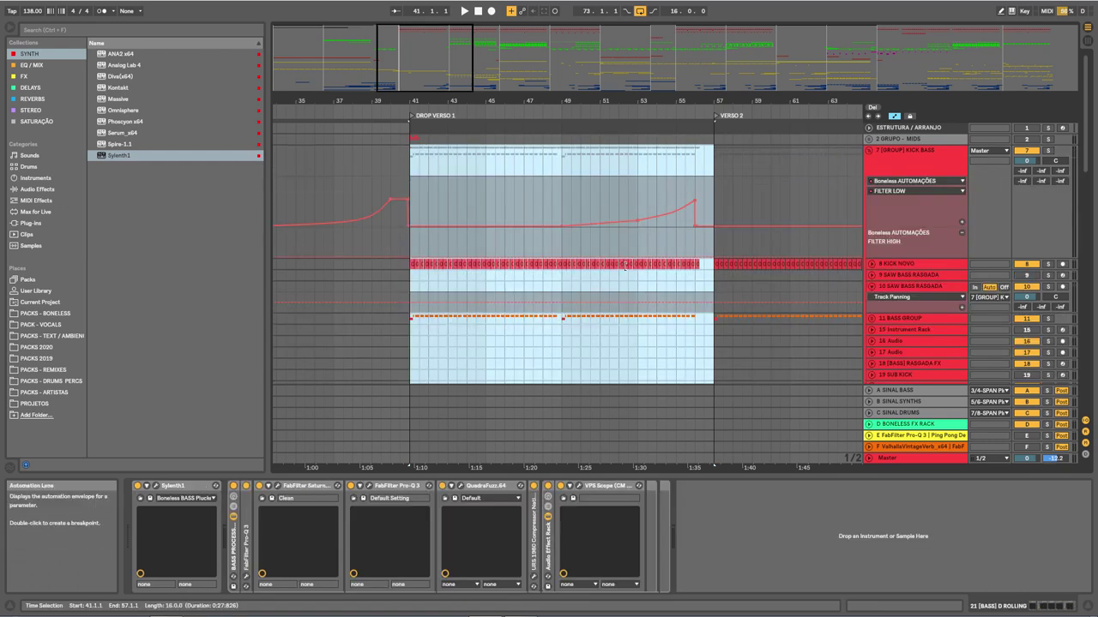
{"action": "left_click_drag", "start_coordinate": [552, 179], "coordinate": [562, 179]}
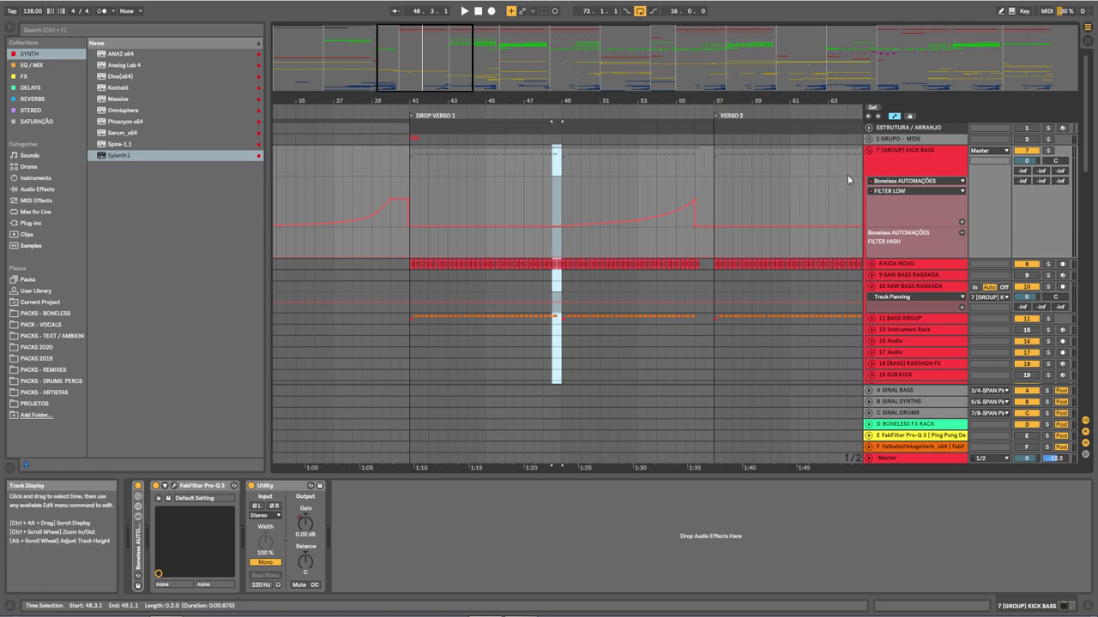
{"action": "left_click_drag", "start_coordinate": [711, 164], "coordinate": [413, 177]}
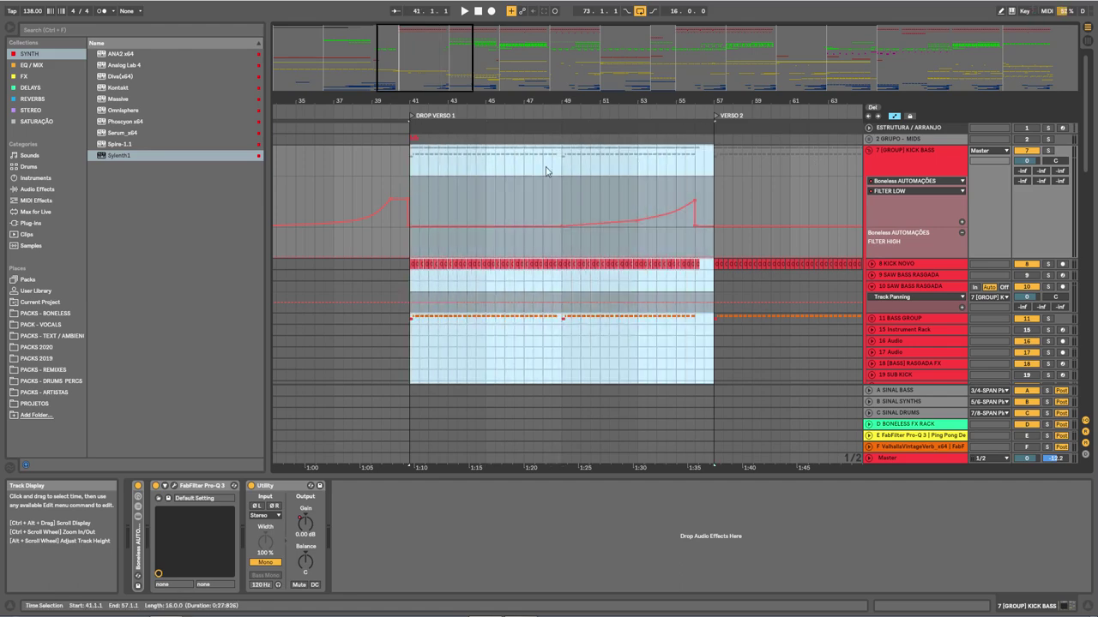
{"action": "left_click_drag", "start_coordinate": [544, 166], "coordinate": [571, 169]}
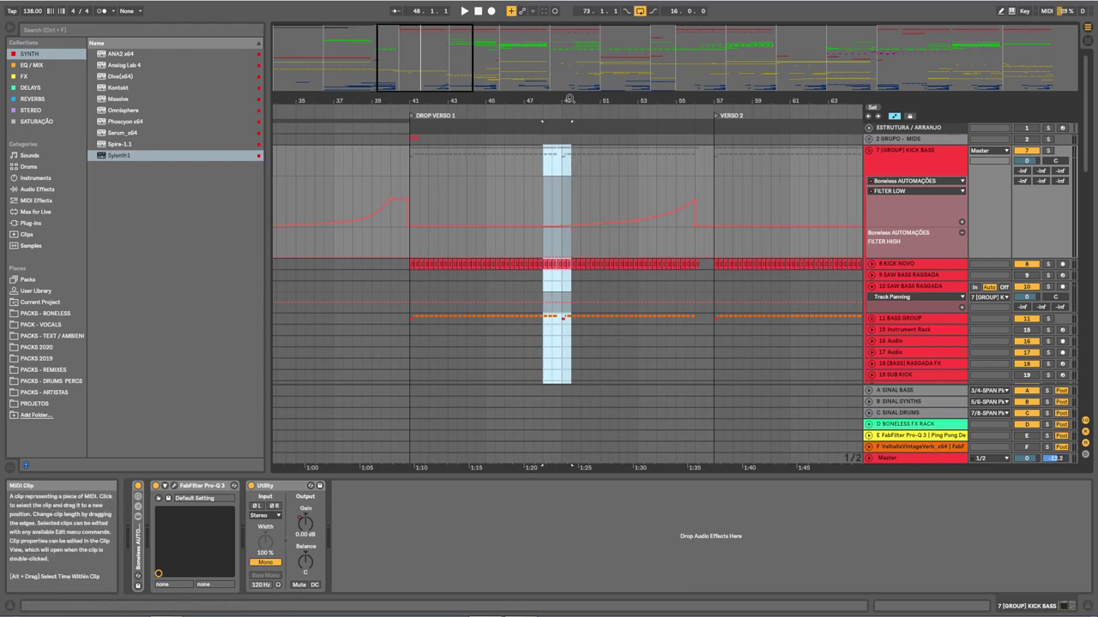
{"action": "mouse_move", "coordinate": [573, 102]}
{"action": "left_mouse_down"}
{"action": "mouse_move", "coordinate": [573, 163]}
{"action": "mouse_move", "coordinate": [573, 101]}
{"action": "left_mouse_up"}
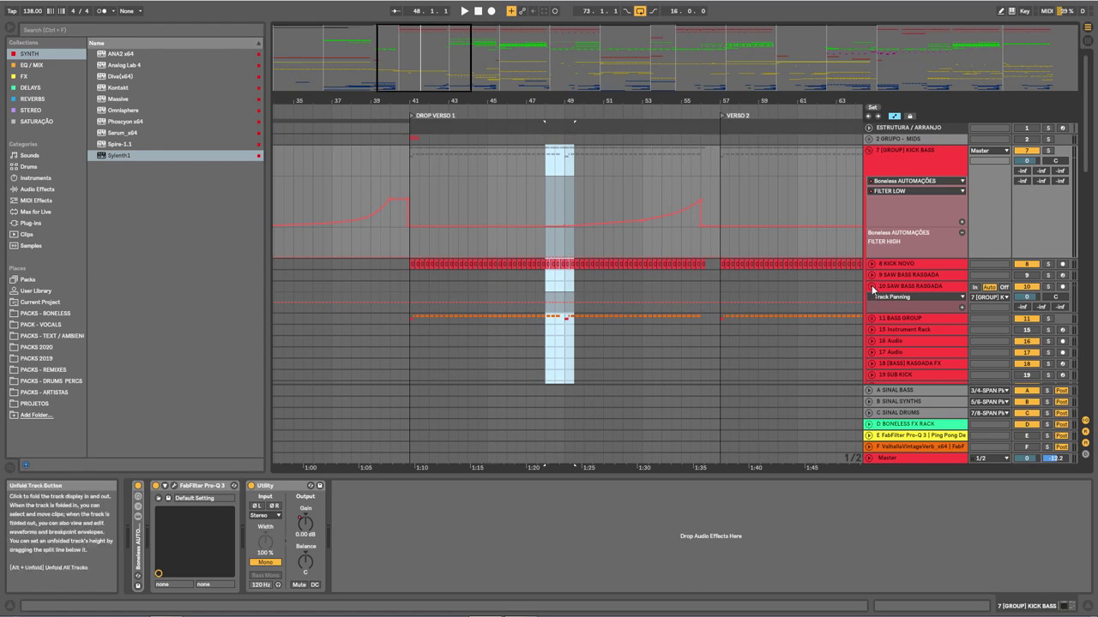
Fold the 10 SAW BASS RASGADA track, set the insert marker at bar 49 on 19 SUB KICK, and fold the KICK BASS group
{"action": "left_click", "coordinate": [871, 289]}
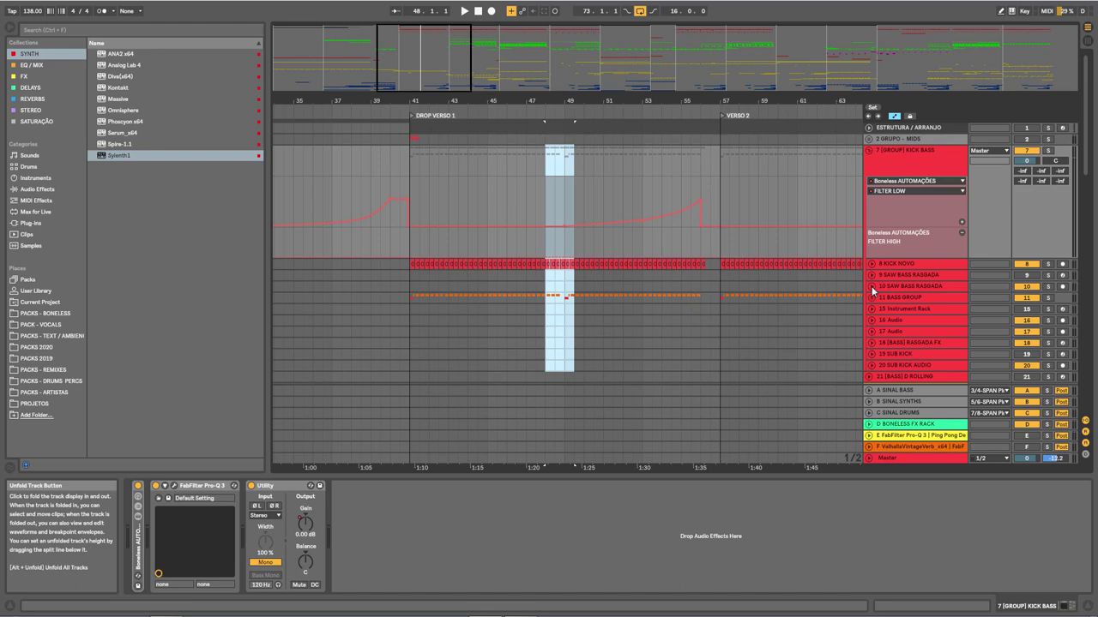
{"action": "left_click", "coordinate": [563, 354]}
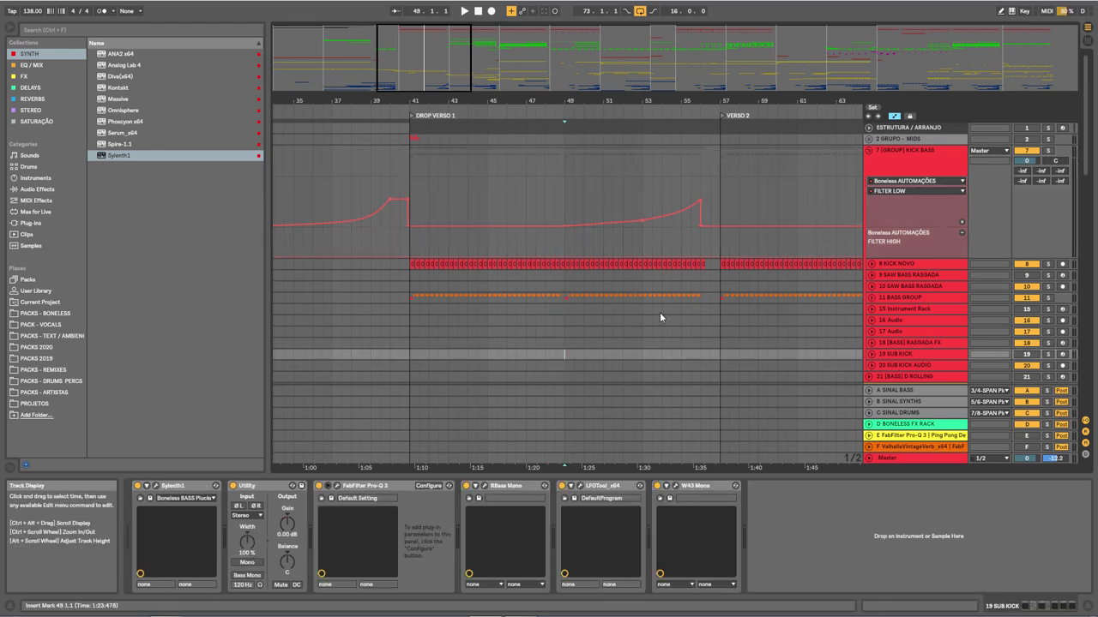
{"action": "left_click", "coordinate": [868, 150]}
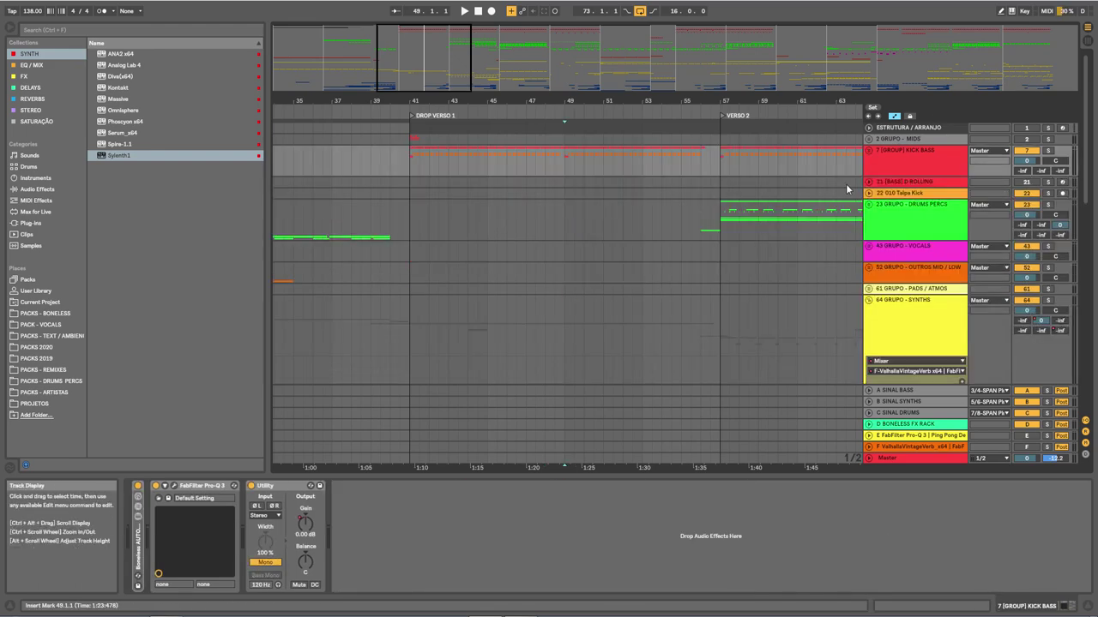
Select the 84 SYNTH - ZAP clip before VERSO 2, listen to its track in solo, and unsolo and fold the track
{"action": "scroll", "coordinate": [573, 180], "scroll_direction": "down", "scroll_amount": 1}
{"action": "scroll", "coordinate": [723, 203], "scroll_direction": "down", "scroll_amount": 3}
{"action": "scroll", "coordinate": [713, 203], "scroll_direction": "up", "scroll_amount": 4}
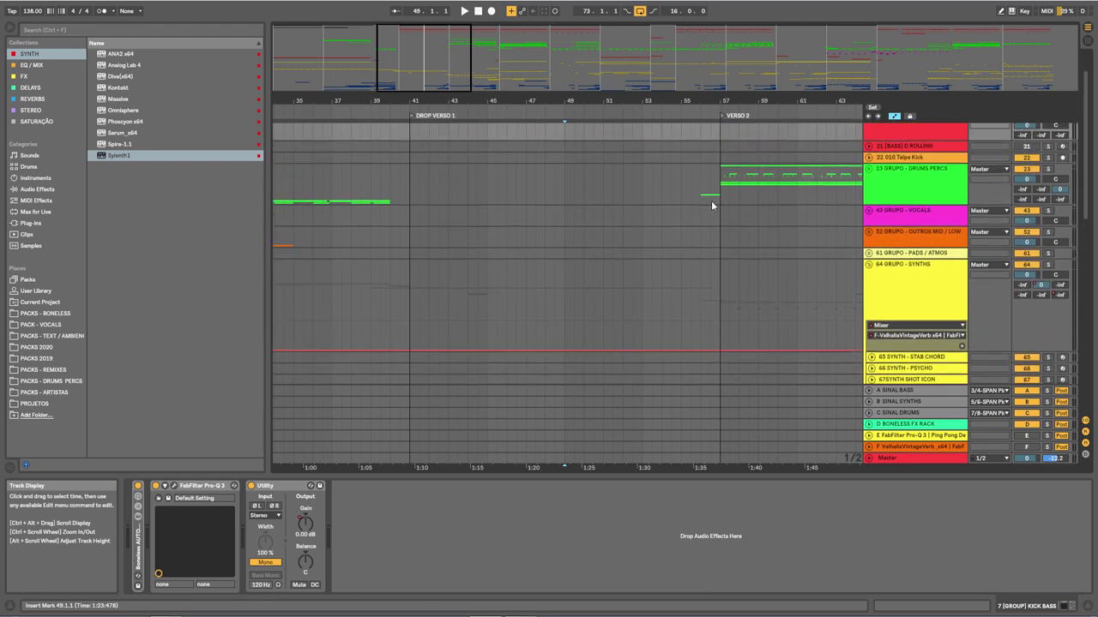
{"action": "scroll", "coordinate": [916, 277], "scroll_direction": "down", "scroll_amount": 10}
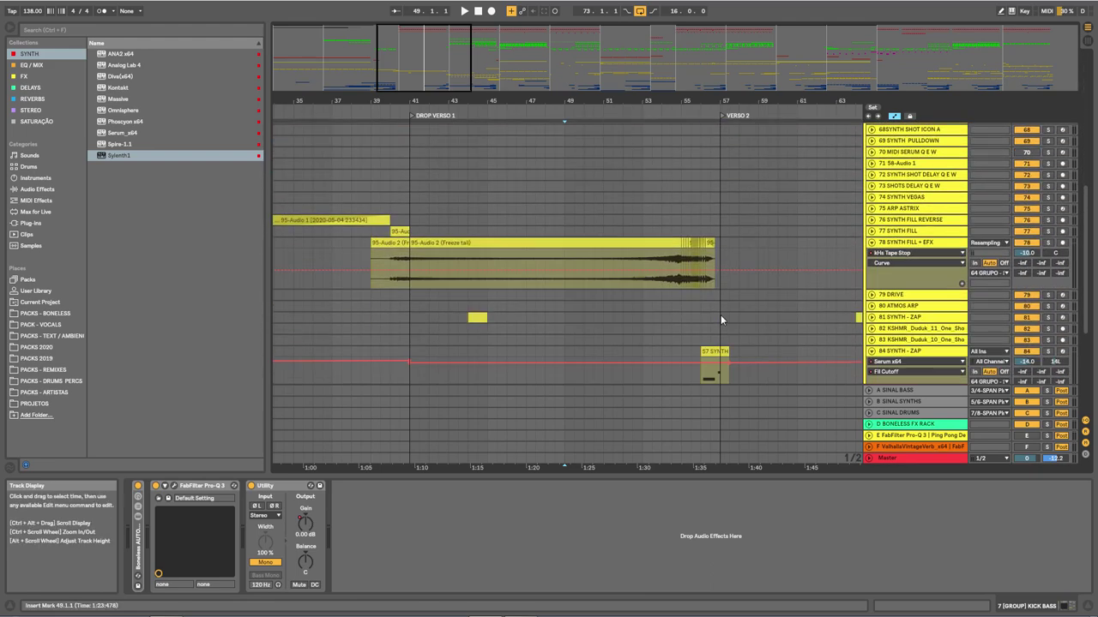
{"action": "left_click", "coordinate": [718, 281]}
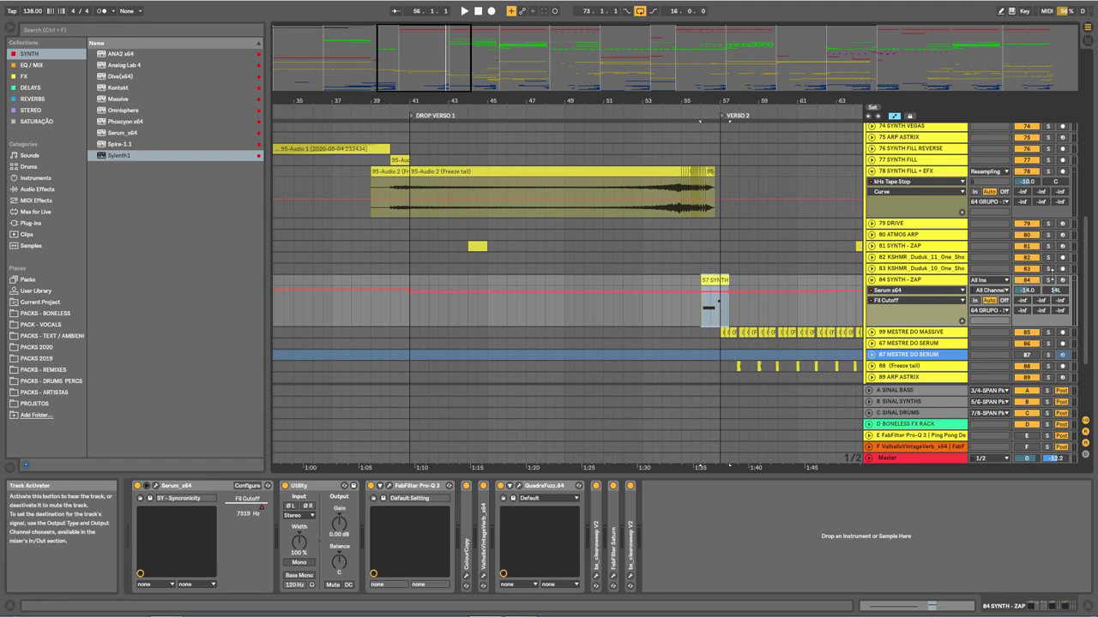
{"action": "left_click", "coordinate": [1048, 282]}
{"action": "key", "text": "space"}
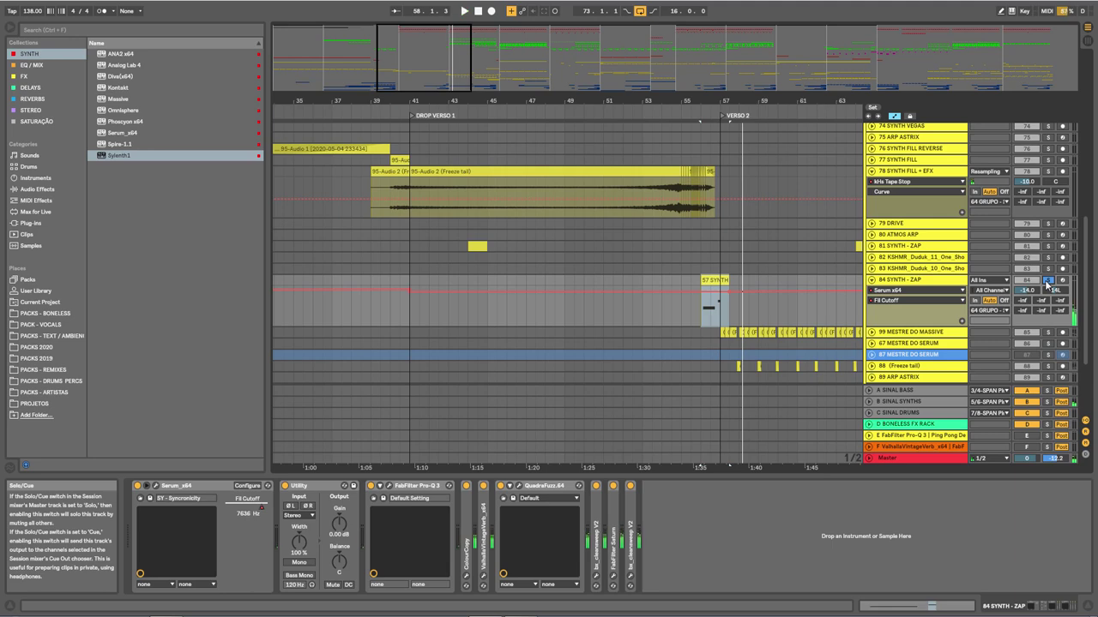
{"action": "left_click", "coordinate": [1047, 282]}
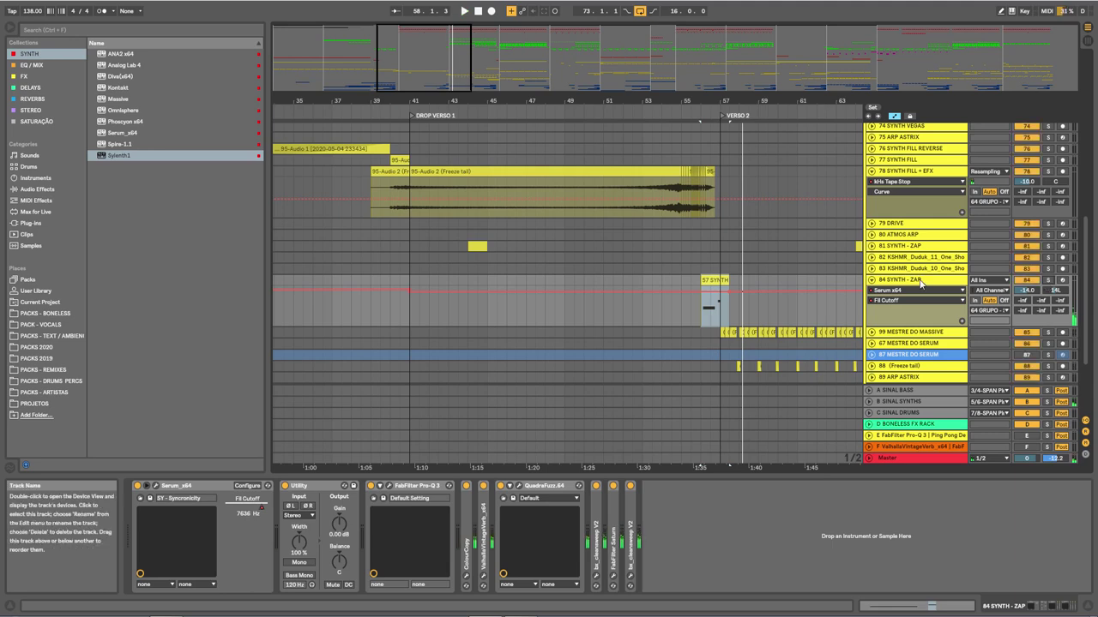
{"action": "left_click", "coordinate": [871, 280]}
Play the transition into VERSO 2 with all tracks, stop, and set the insert marker at bar 57 on 78 SYNTH FILL + EFX
{"action": "scroll", "coordinate": [735, 212], "scroll_direction": "up", "scroll_amount": 1}
{"action": "scroll", "coordinate": [736, 212], "scroll_direction": "up", "scroll_amount": 1}
{"action": "left_click_drag", "start_coordinate": [736, 97], "coordinate": [417, 111]}
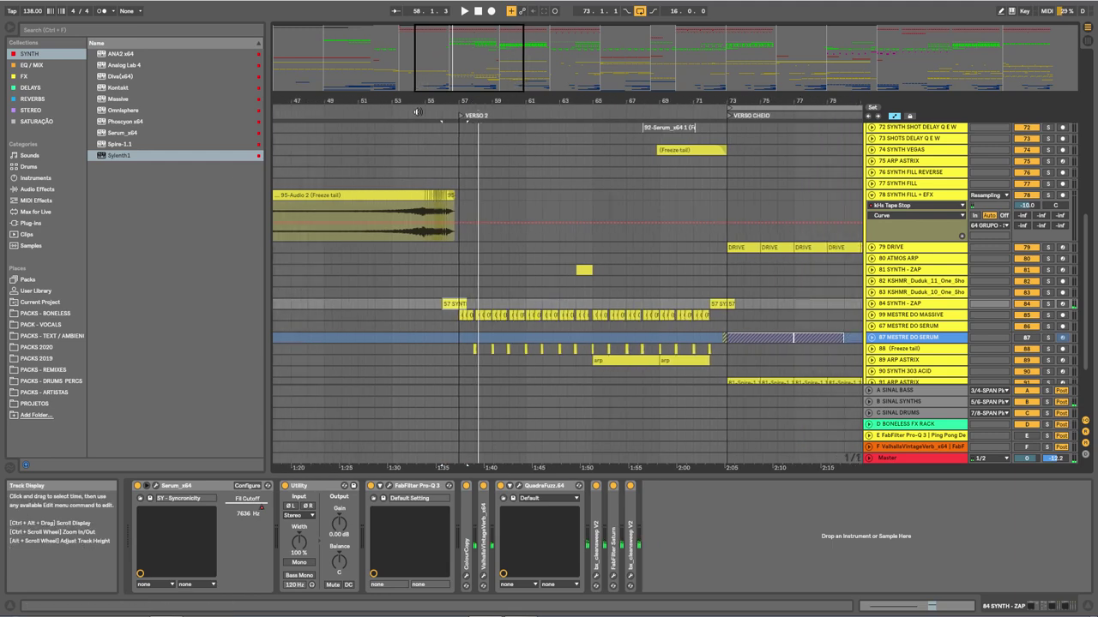
{"action": "left_click", "coordinate": [415, 109]}
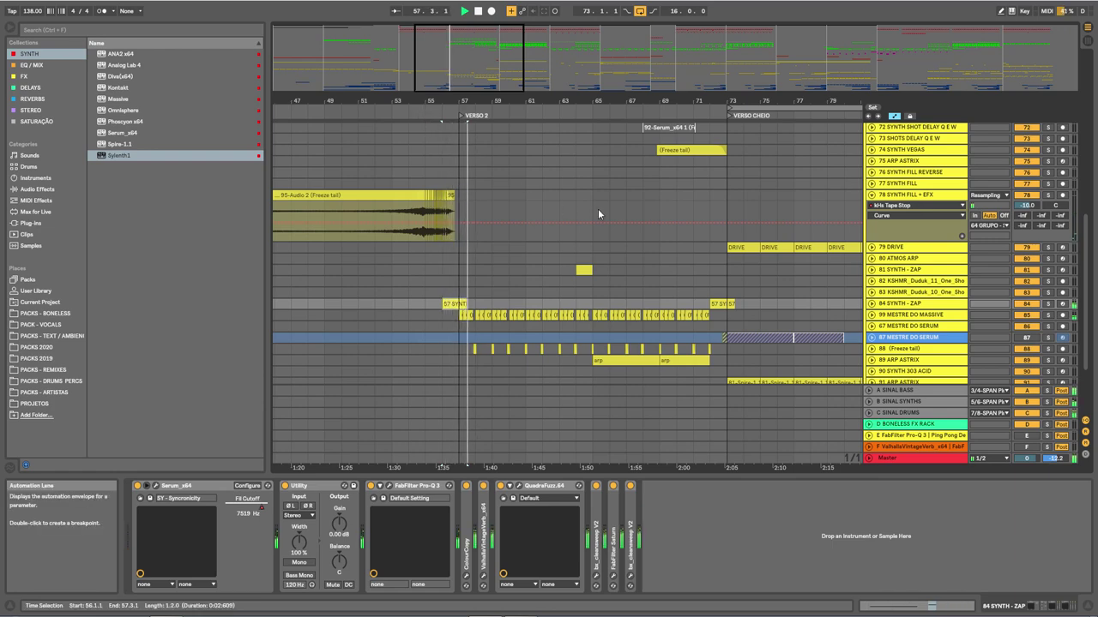
{"action": "key", "text": "space"}
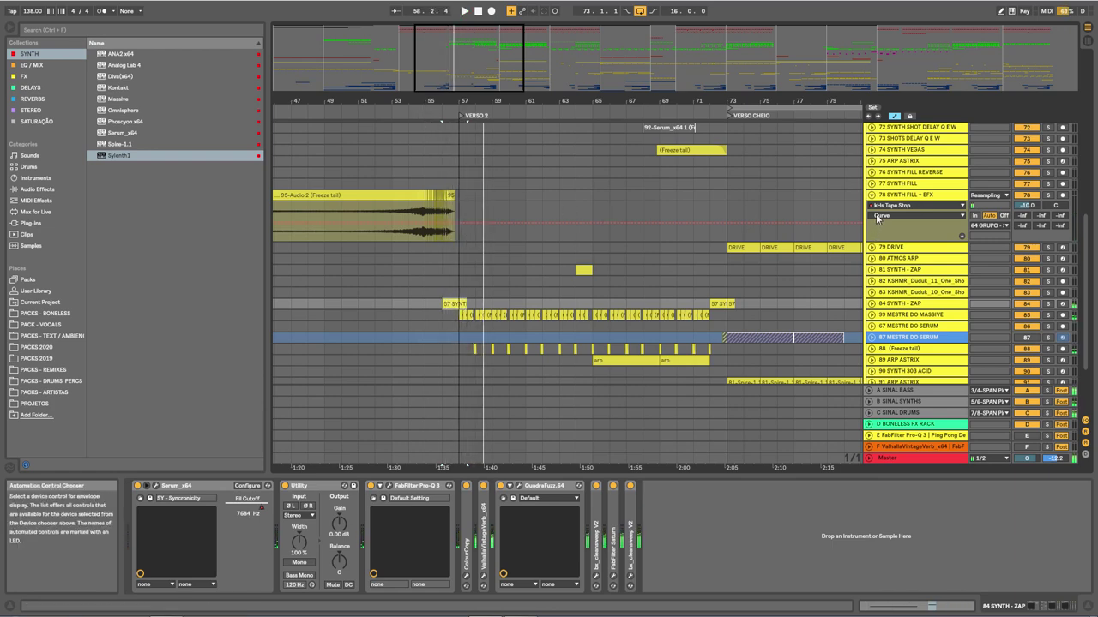
{"action": "left_click", "coordinate": [461, 203]}
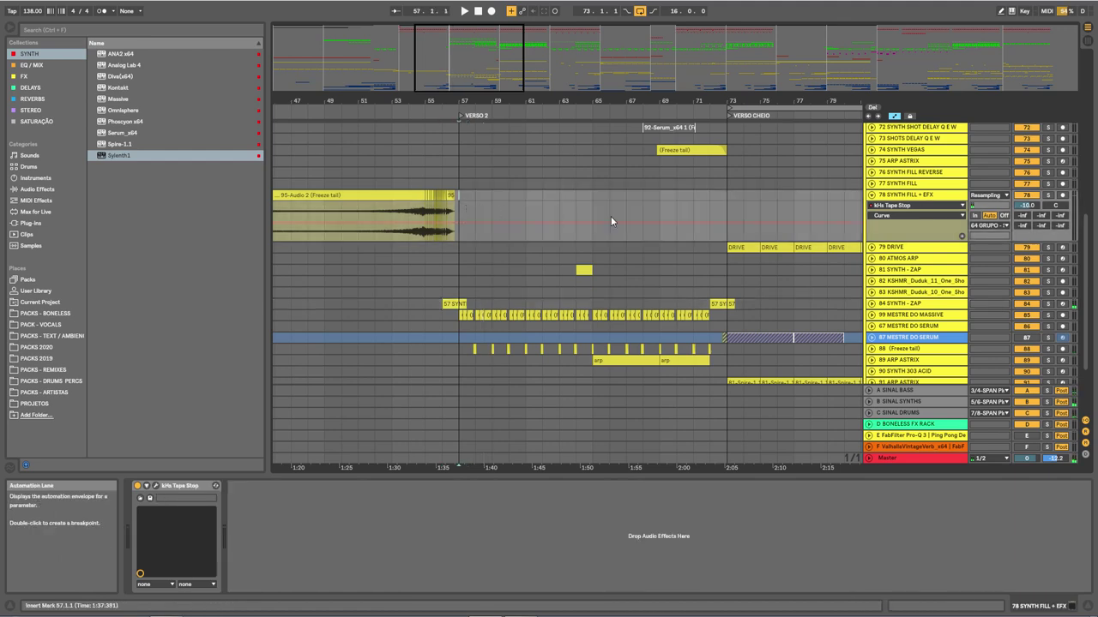
Highlight GRUPO - DRUMS PERCS across VERSO 2, from bar 57 to bar 73
{"action": "scroll", "coordinate": [637, 204], "scroll_direction": "up", "scroll_amount": 10}
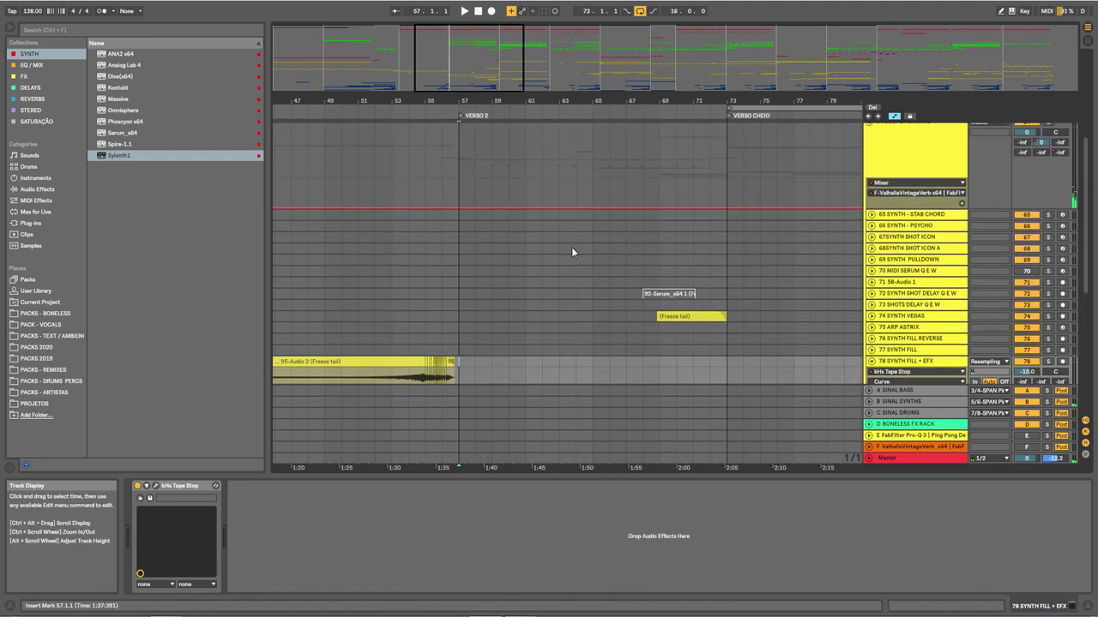
{"action": "scroll", "coordinate": [626, 230], "scroll_direction": "up", "scroll_amount": 2}
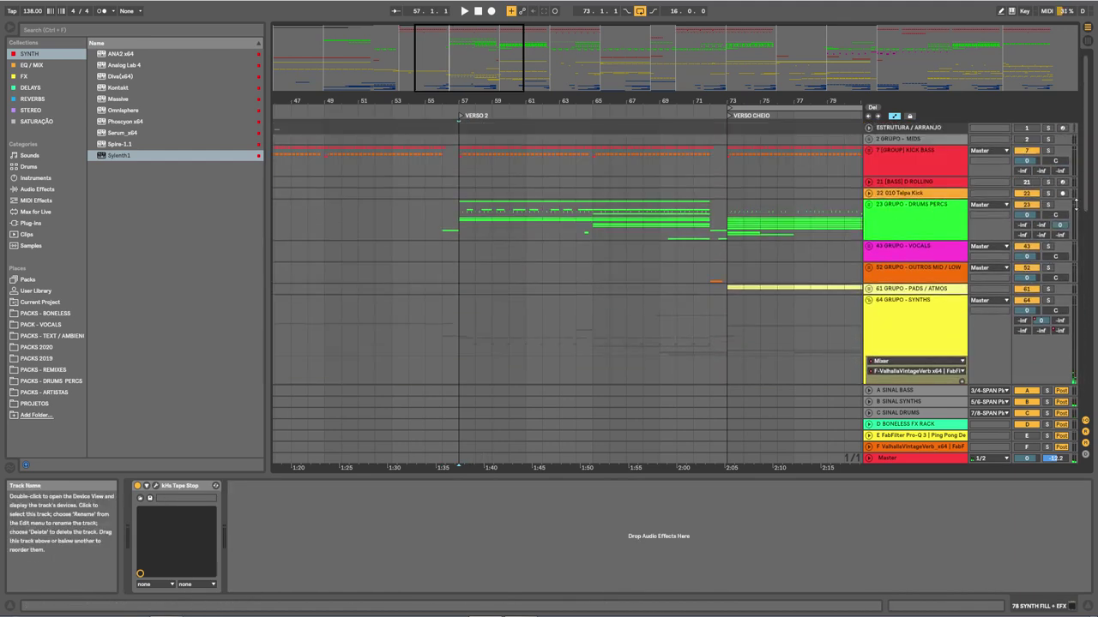
{"action": "scroll", "coordinate": [693, 246], "scroll_direction": "down", "scroll_amount": 3}
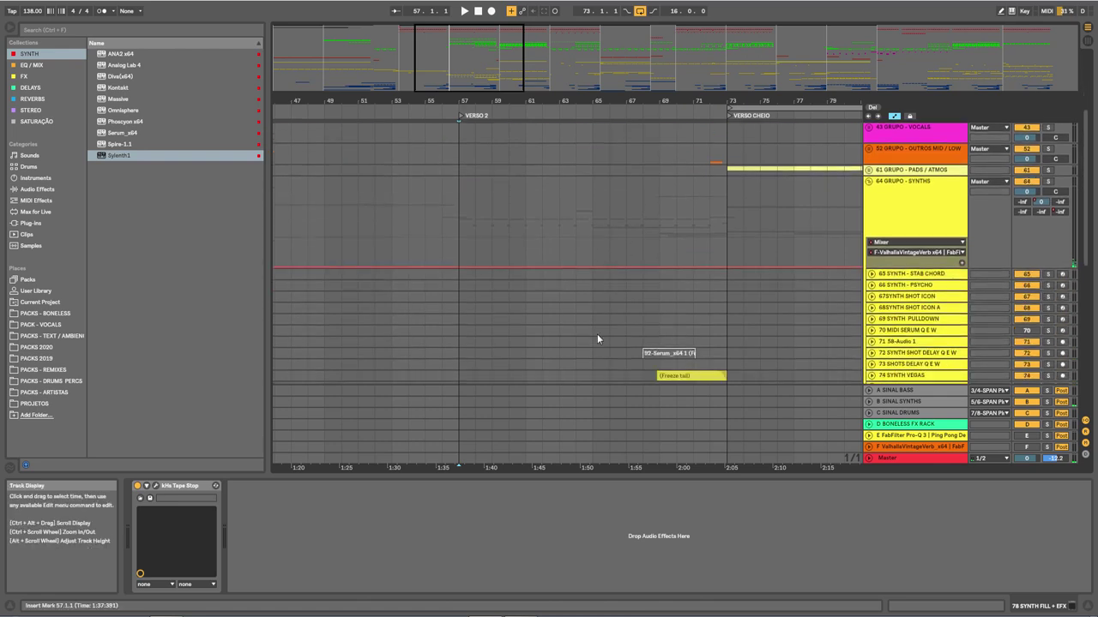
{"action": "scroll", "coordinate": [597, 339], "scroll_direction": "up", "scroll_amount": 5}
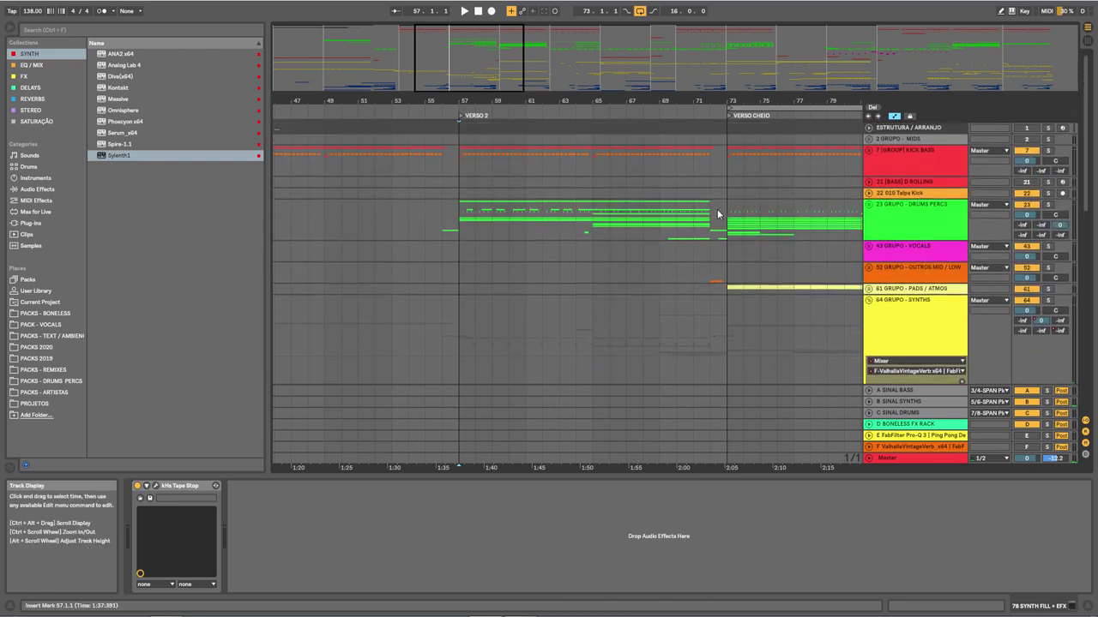
{"action": "left_click_drag", "start_coordinate": [712, 214], "coordinate": [425, 221]}
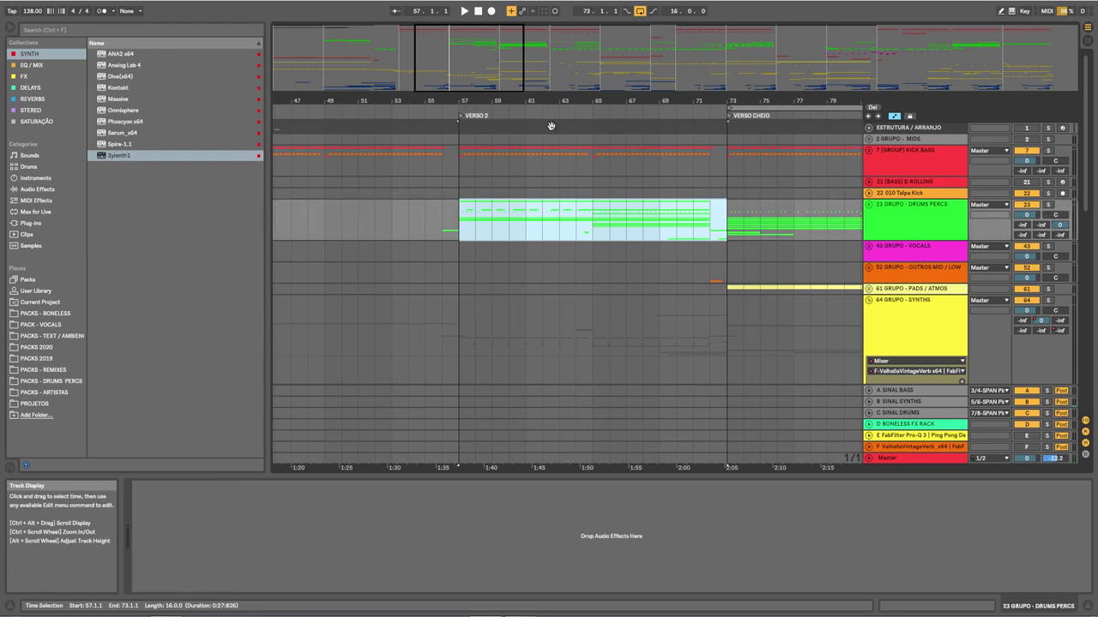
Unfold GRUPO - DRUMS PERCS, mark bar 65 on 35 [DRUMS] HH- OPEN STEREO, and fold the group again
{"action": "left_click_drag", "start_coordinate": [610, 100], "coordinate": [498, 99]}
{"action": "left_click", "coordinate": [868, 208]}
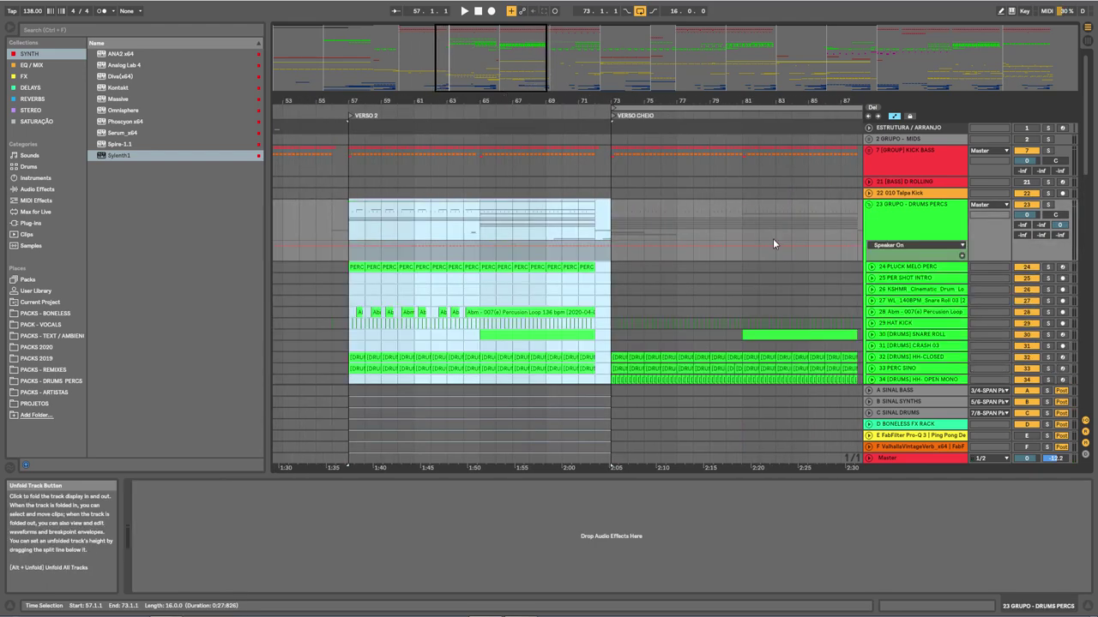
{"action": "left_click", "coordinate": [479, 332]}
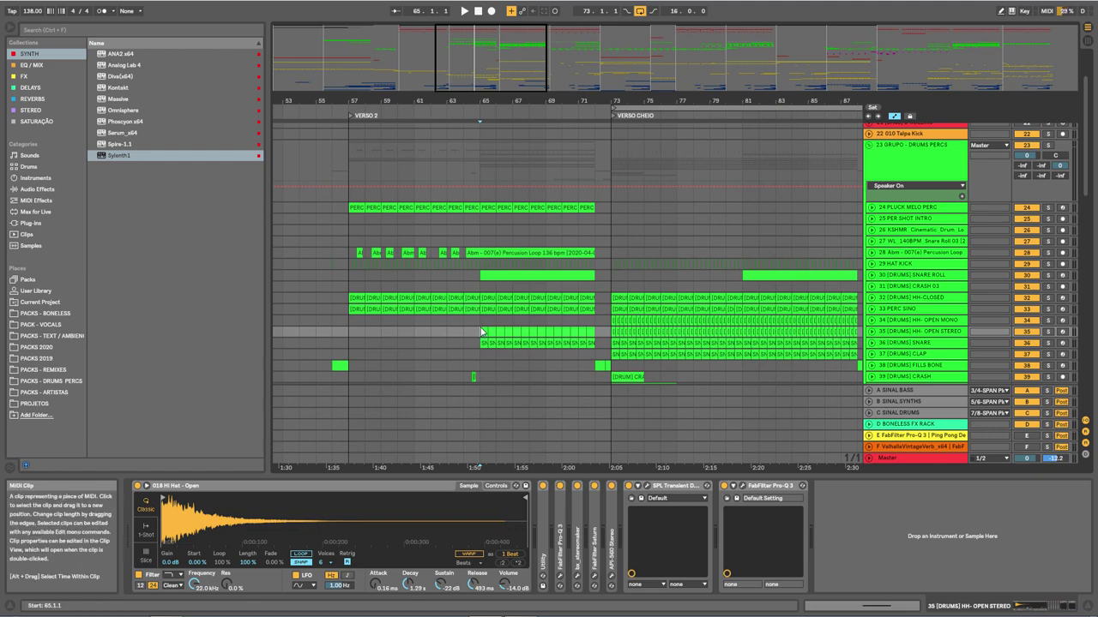
{"action": "left_click", "coordinate": [869, 146]}
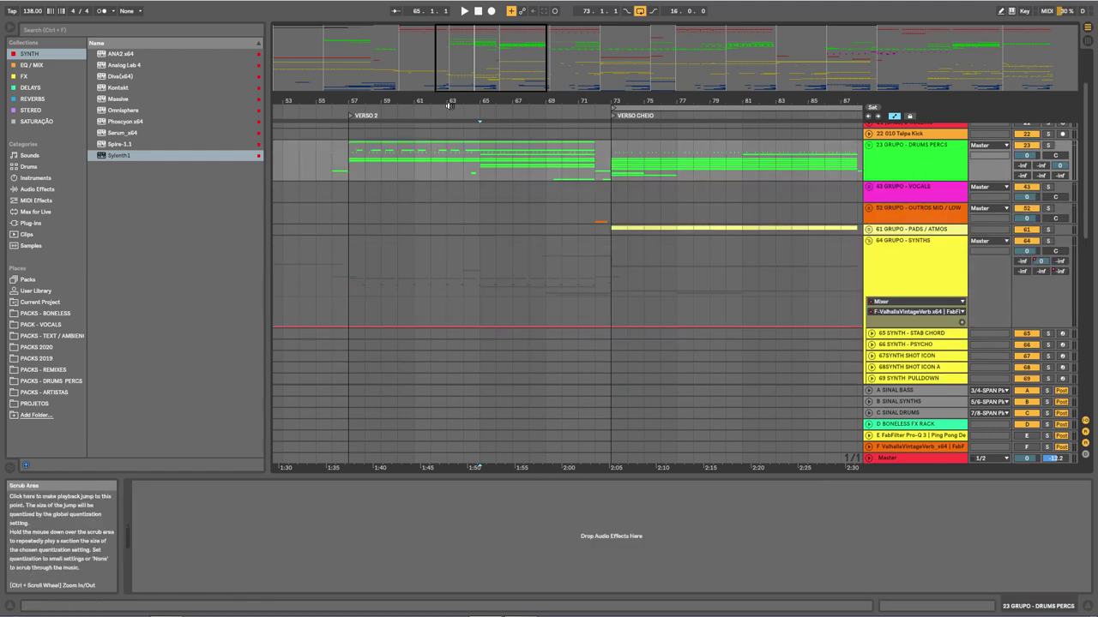
Show the devices of 78 SYNTH FILL + EFX and 84 SYNTH - ZAP, and unfold the 99 MESTRE DO MASSIVE track
{"action": "left_click_drag", "start_coordinate": [459, 98], "coordinate": [463, 75]}
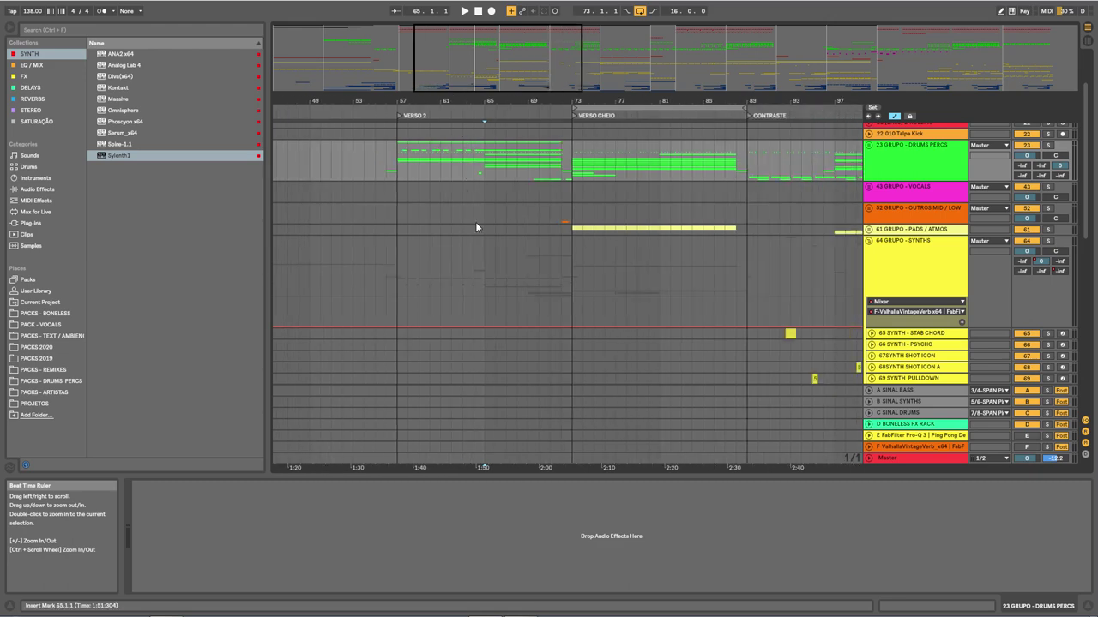
{"action": "scroll", "coordinate": [476, 227], "scroll_direction": "down", "scroll_amount": 10}
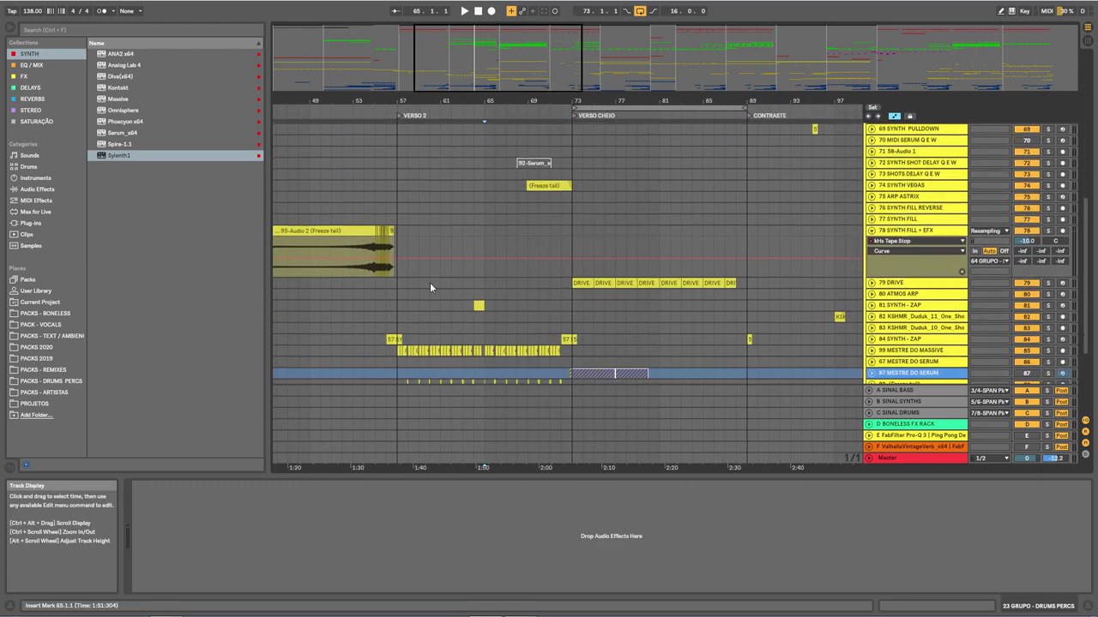
{"action": "scroll", "coordinate": [430, 287], "scroll_direction": "down", "scroll_amount": 5}
{"action": "scroll", "coordinate": [920, 249], "scroll_direction": "up", "scroll_amount": 4}
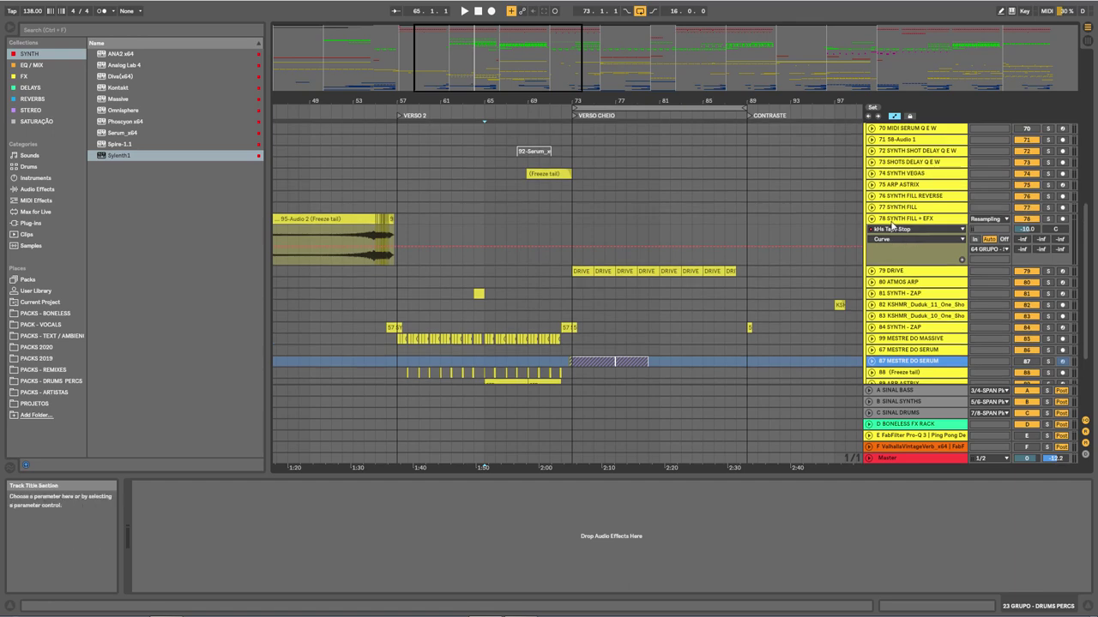
{"action": "left_click", "coordinate": [894, 221]}
{"action": "scroll", "coordinate": [518, 329], "scroll_direction": "down", "scroll_amount": 3}
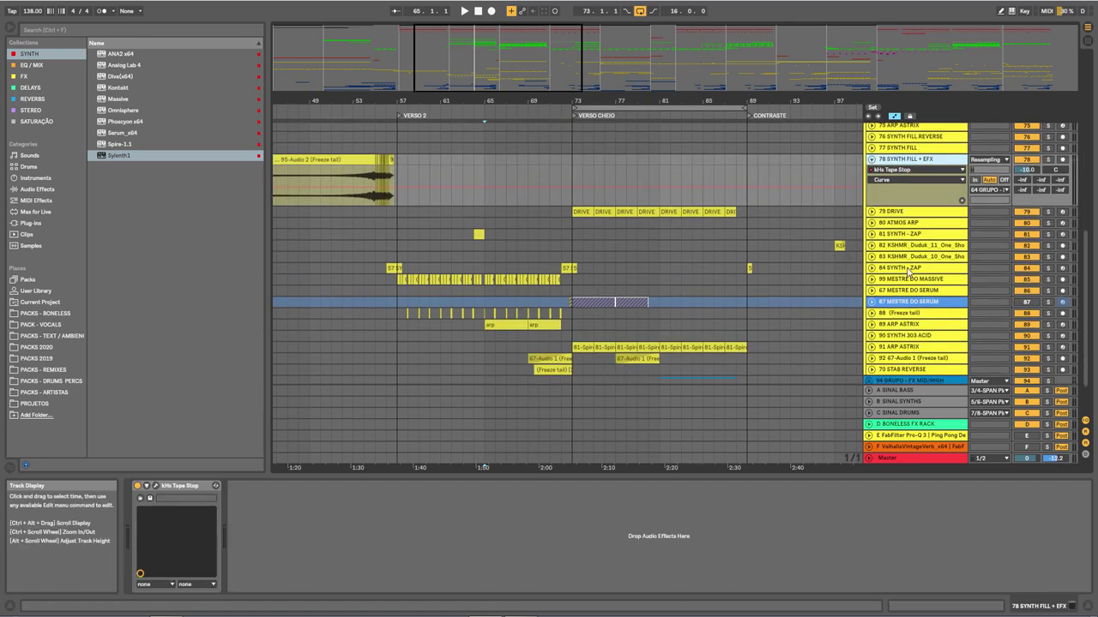
{"action": "left_click", "coordinate": [896, 278]}
{"action": "left_click", "coordinate": [892, 269]}
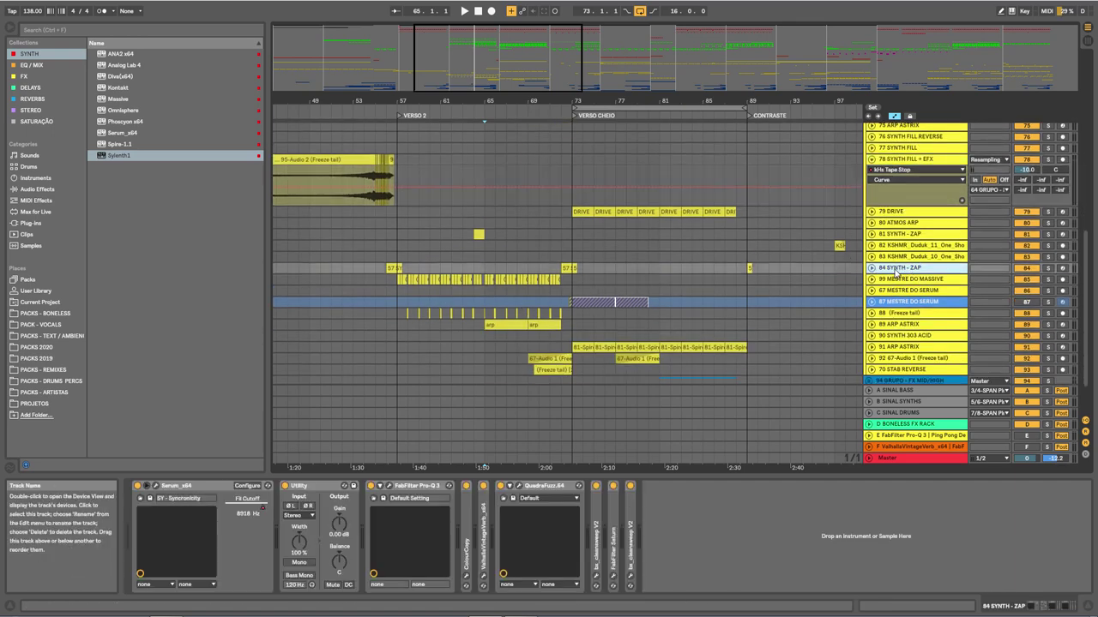
{"action": "left_click", "coordinate": [871, 280]}
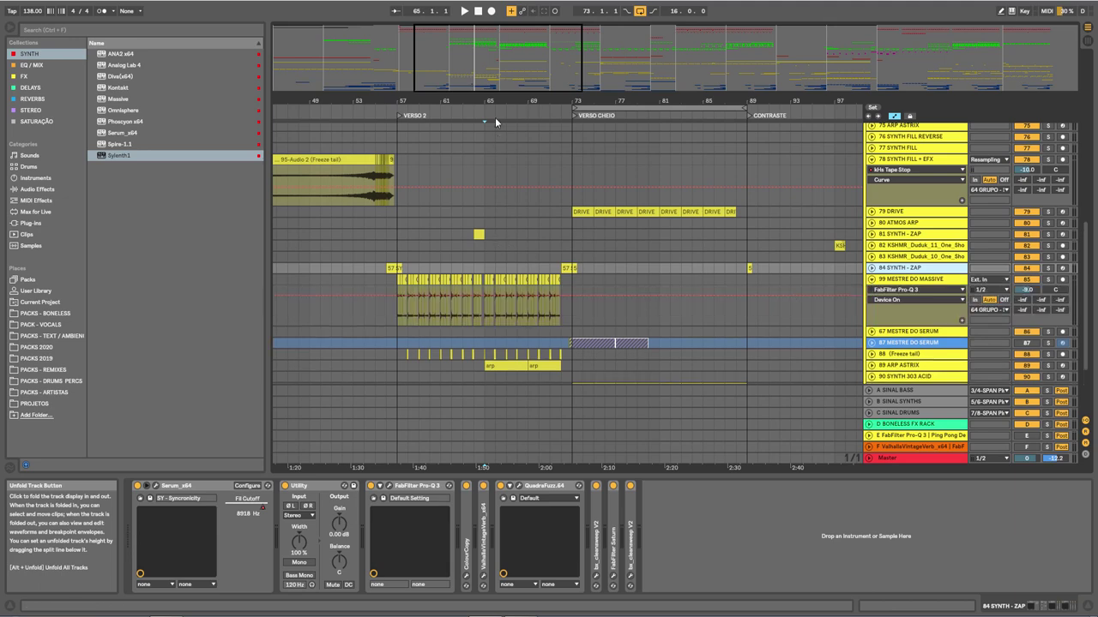
Play from about bar 56 into VERSO 2, listen to the 99 MESTRE DO MASSIVE track in solo, and unsolo it
{"action": "left_click_drag", "start_coordinate": [494, 123], "coordinate": [555, 172]}
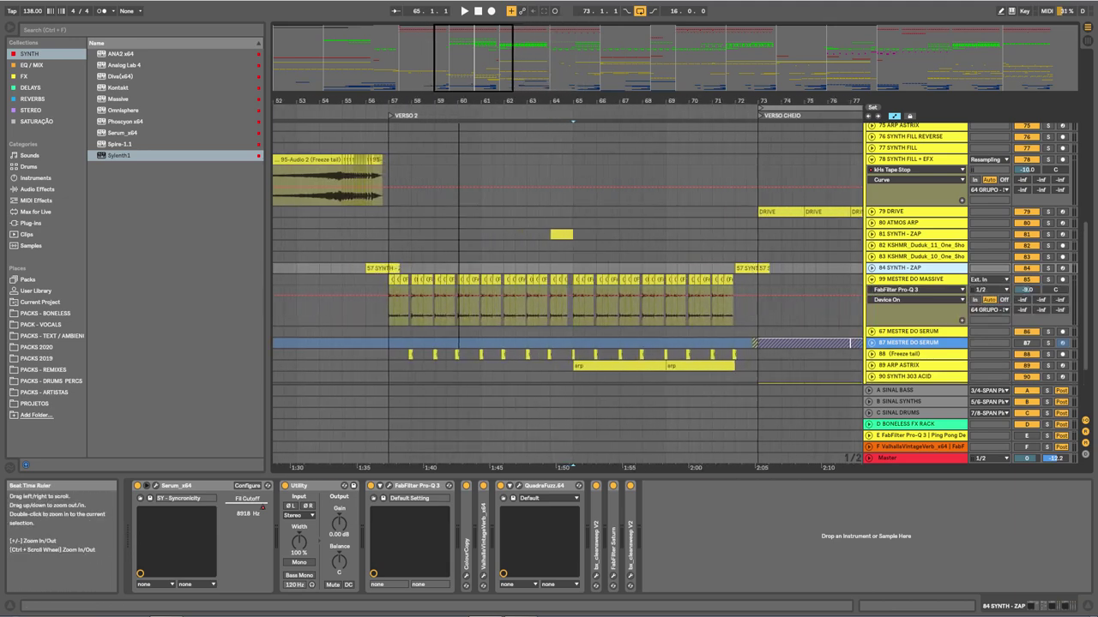
{"action": "left_click_drag", "start_coordinate": [465, 99], "coordinate": [465, 108]}
{"action": "left_click", "coordinate": [924, 282]}
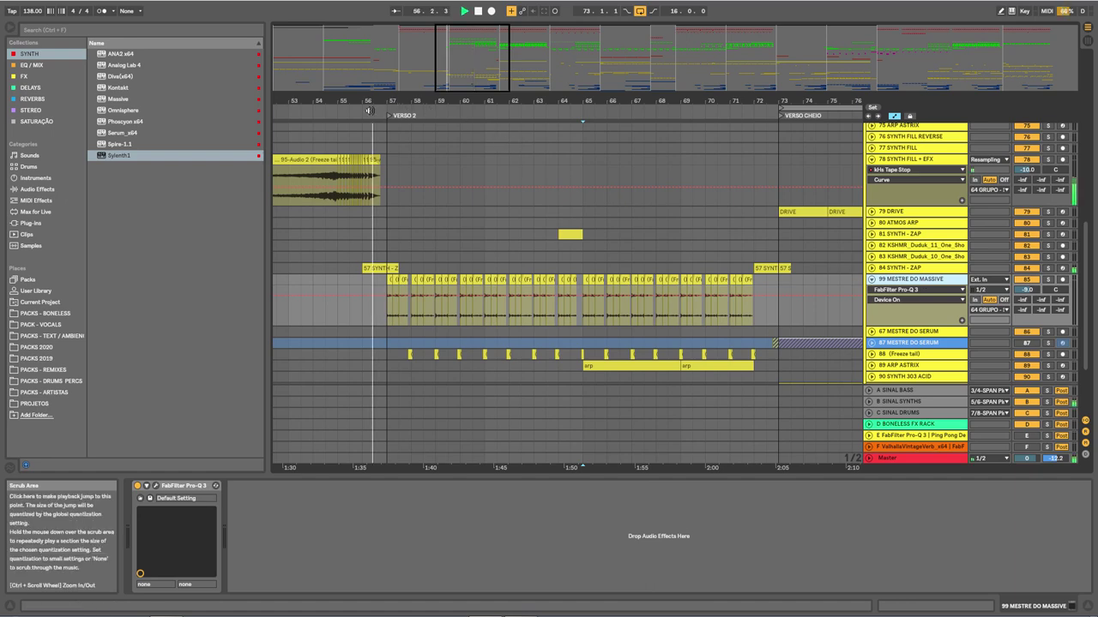
{"action": "left_click", "coordinate": [1048, 281]}
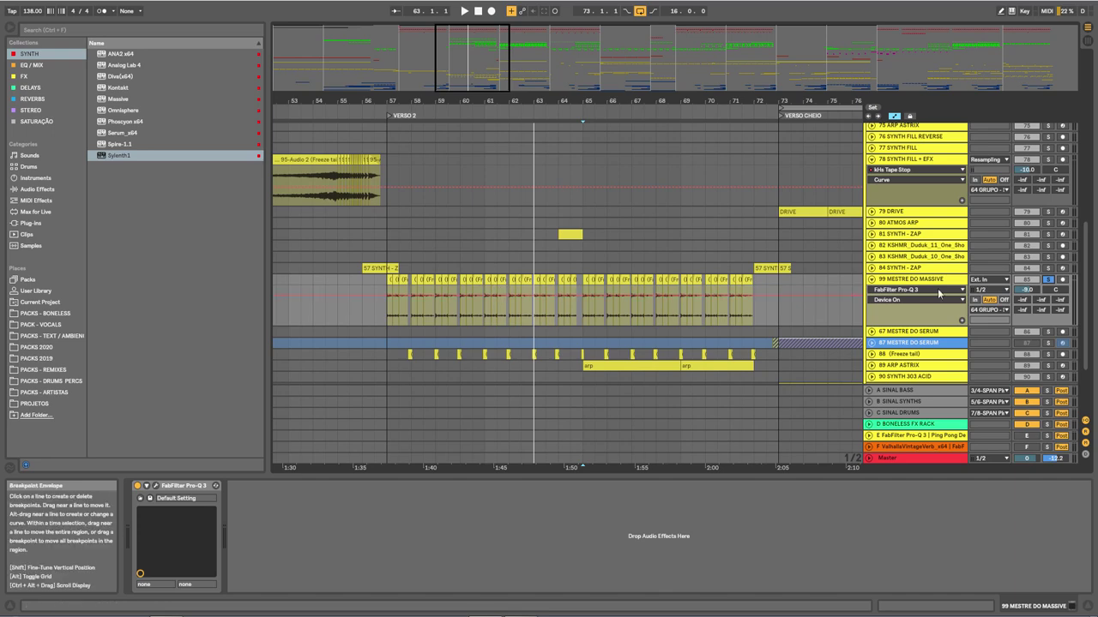
{"action": "scroll", "coordinate": [924, 295], "scroll_direction": "down", "scroll_amount": 2}
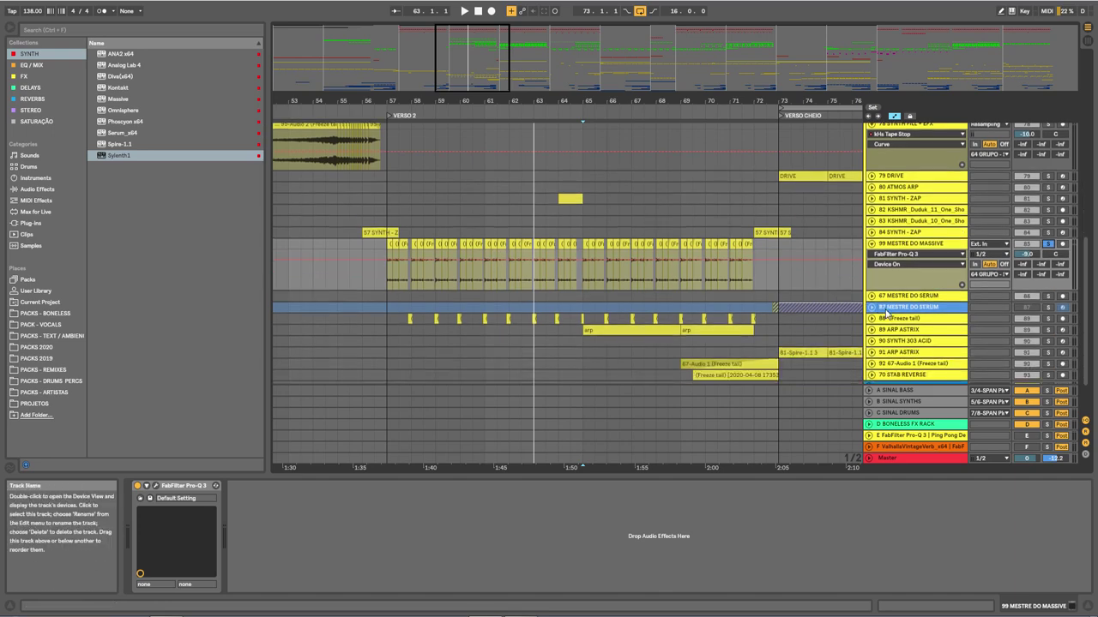
{"action": "left_click", "coordinate": [1047, 245]}
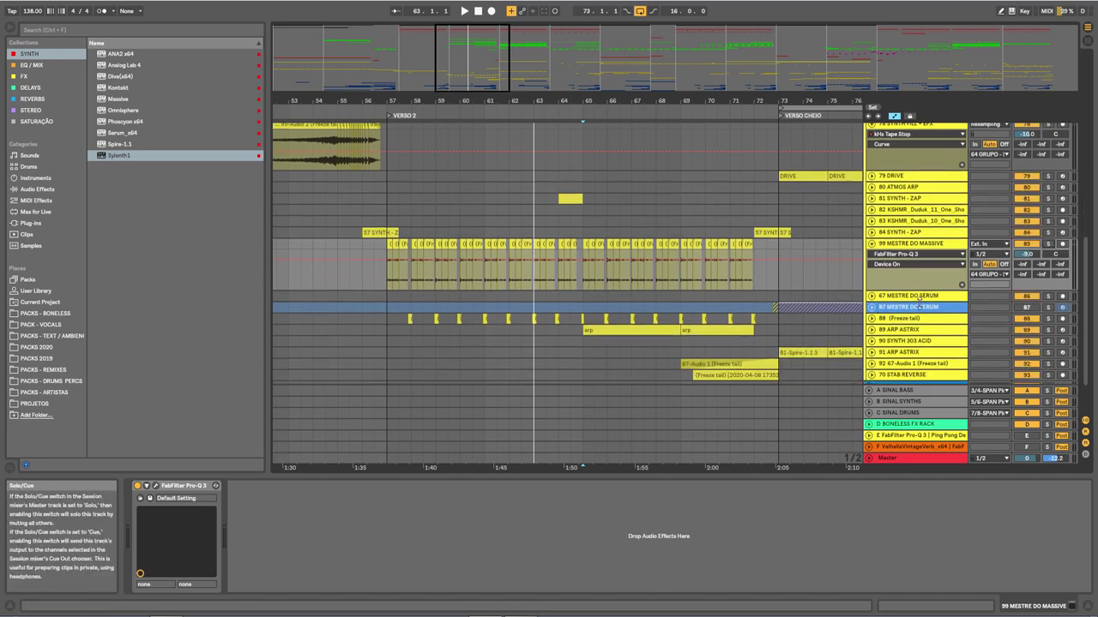
Unfold and solo the 88 (Freeze tail) track, play it from bar 57 together with 99 MESTRE DO MASSIVE, and stop playback
{"action": "scroll", "coordinate": [918, 317], "scroll_direction": "down", "scroll_amount": 1}
{"action": "left_click", "coordinate": [924, 307]}
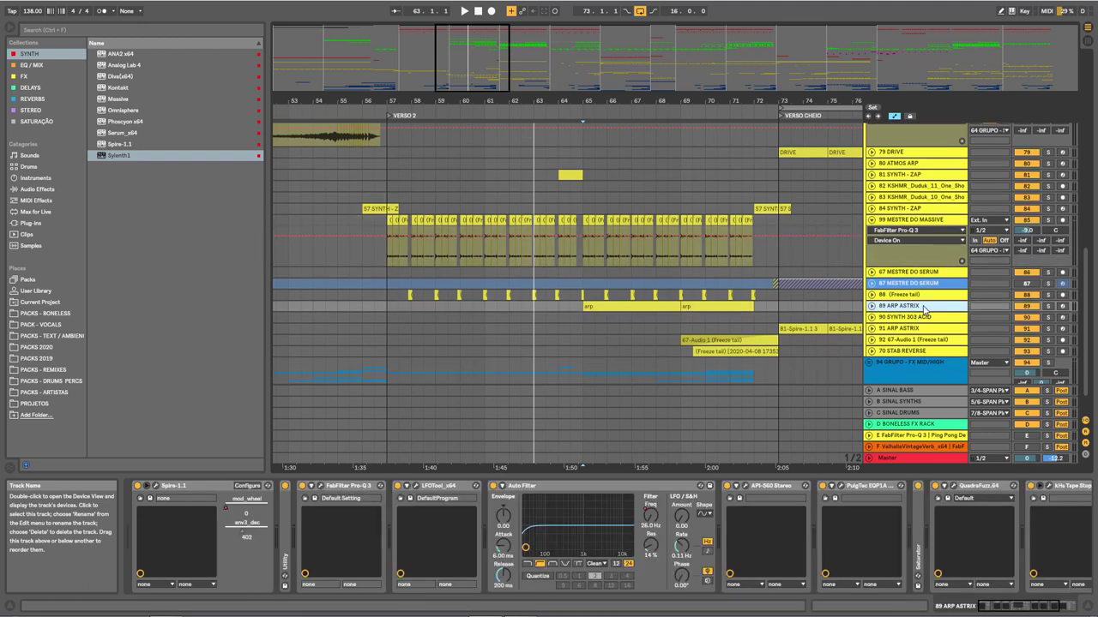
{"action": "left_click", "coordinate": [916, 298]}
{"action": "left_click", "coordinate": [871, 295]}
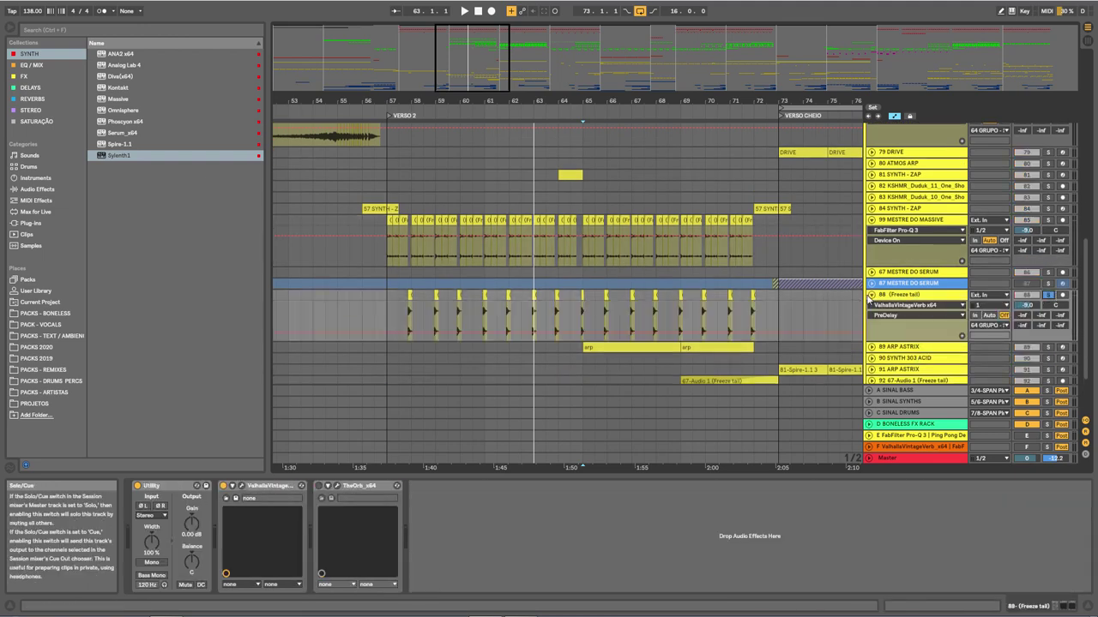
{"action": "left_click", "coordinate": [386, 297]}
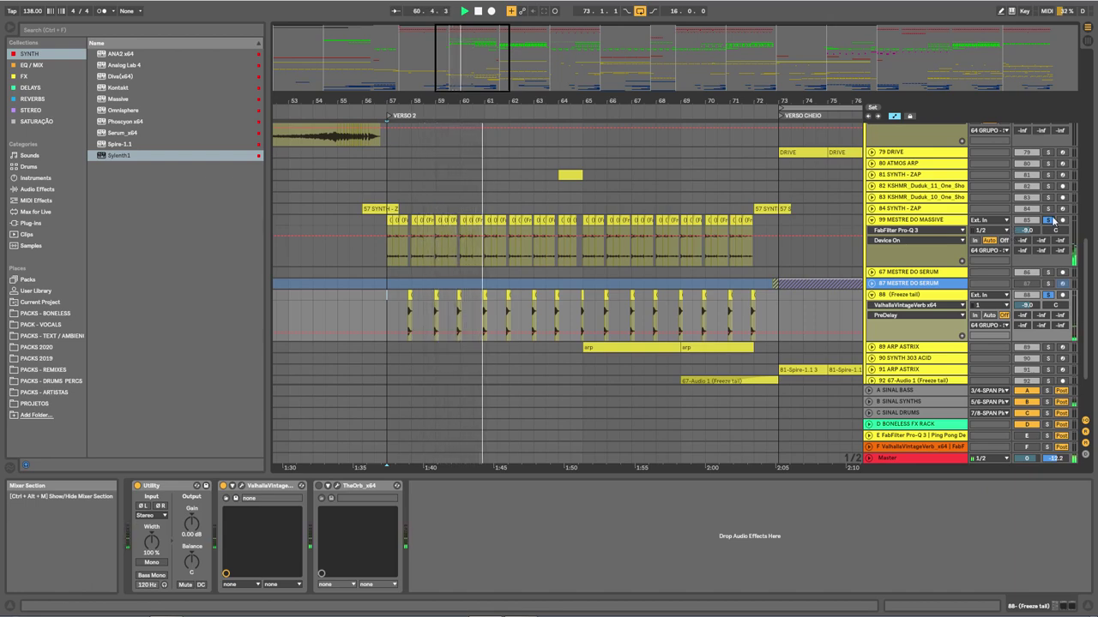
{"action": "key", "text": "space"}
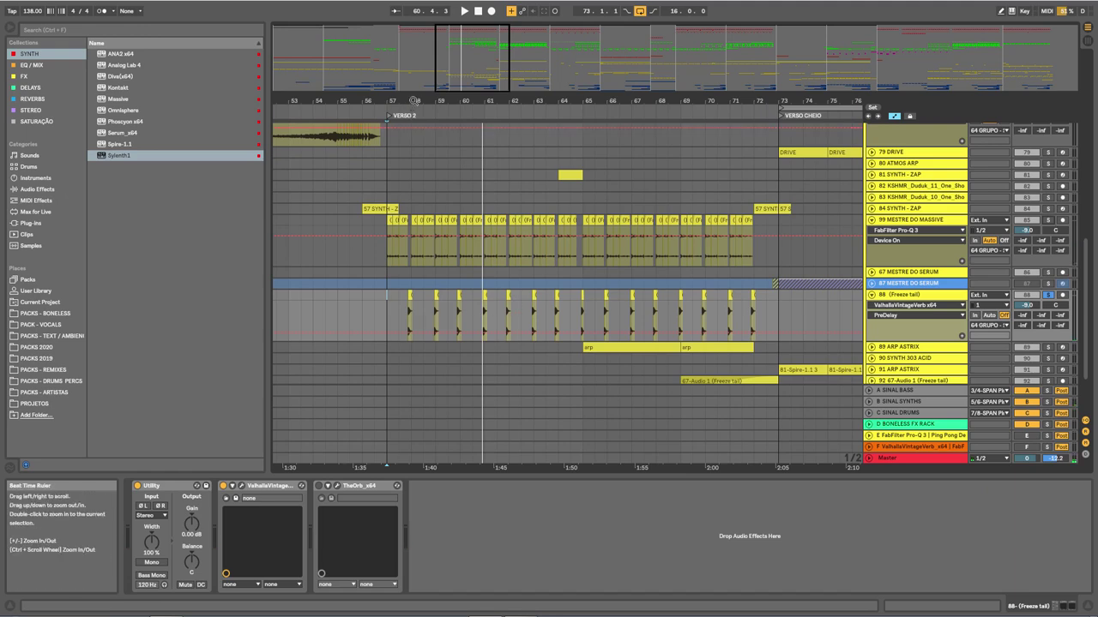
Play the first clip of the soloed 88 (Freeze tail) track, just before bar 58
{"action": "left_click_drag", "start_coordinate": [412, 101], "coordinate": [533, 172]}
{"action": "left_click", "coordinate": [530, 294]}
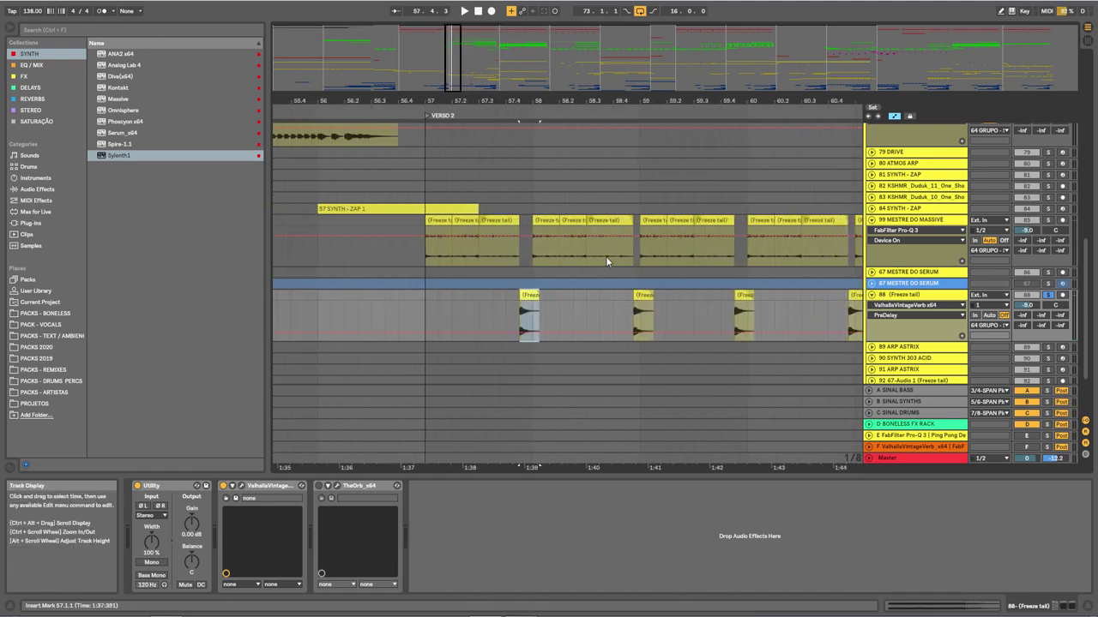
{"action": "key", "text": "space"}
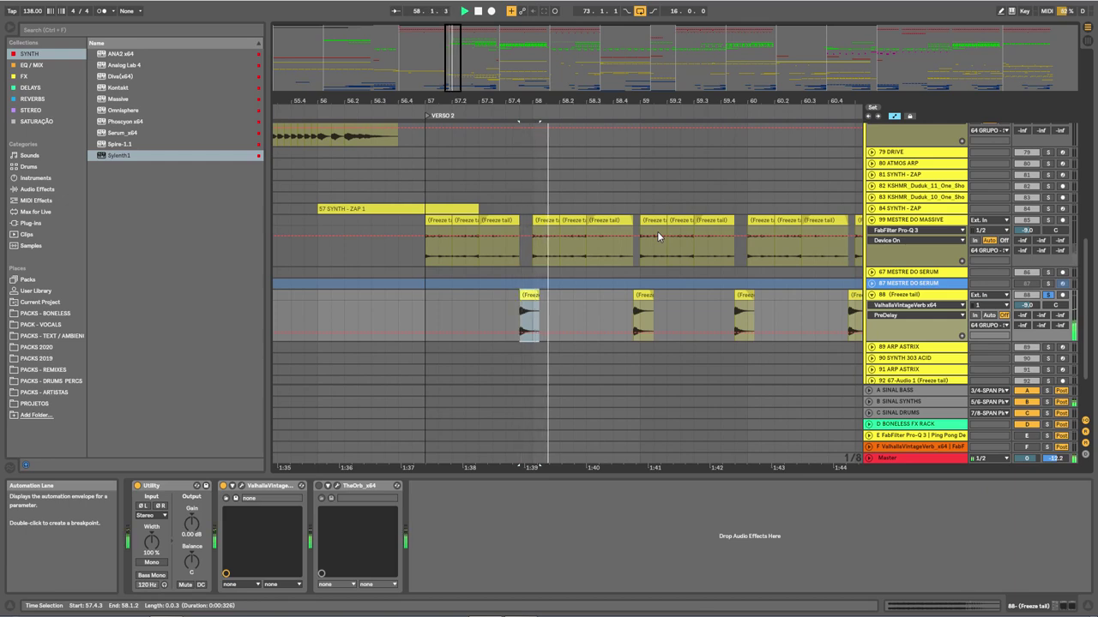
Show the devices of 99 MESTRE DO MASSIVE, then fold 88 (Freeze tail) and show its devices
{"action": "left_click", "coordinate": [908, 221]}
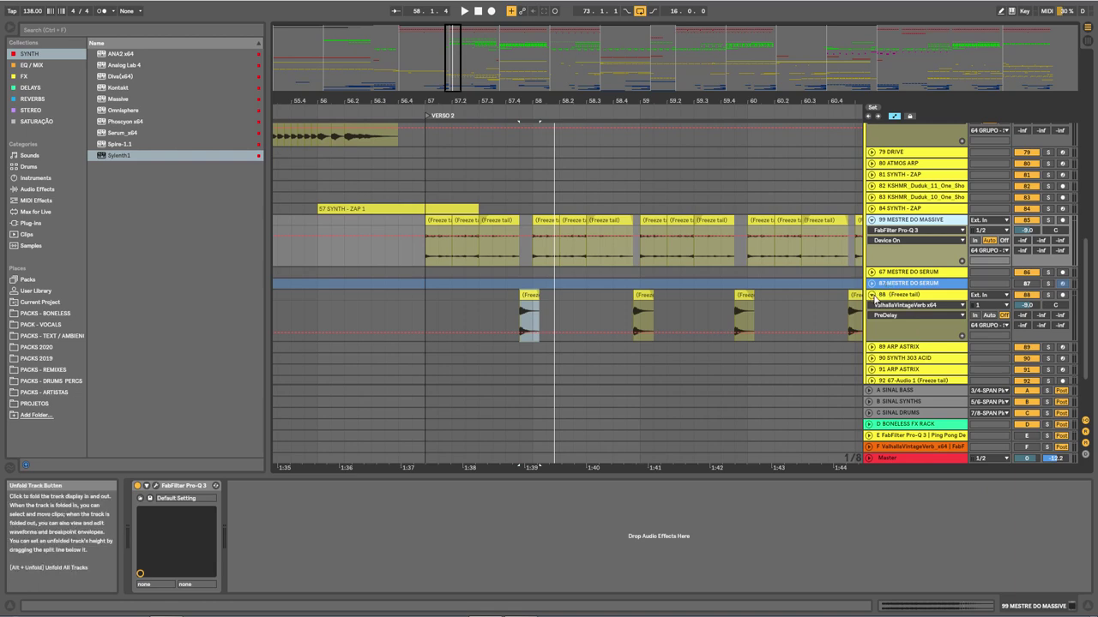
{"action": "left_click", "coordinate": [871, 295]}
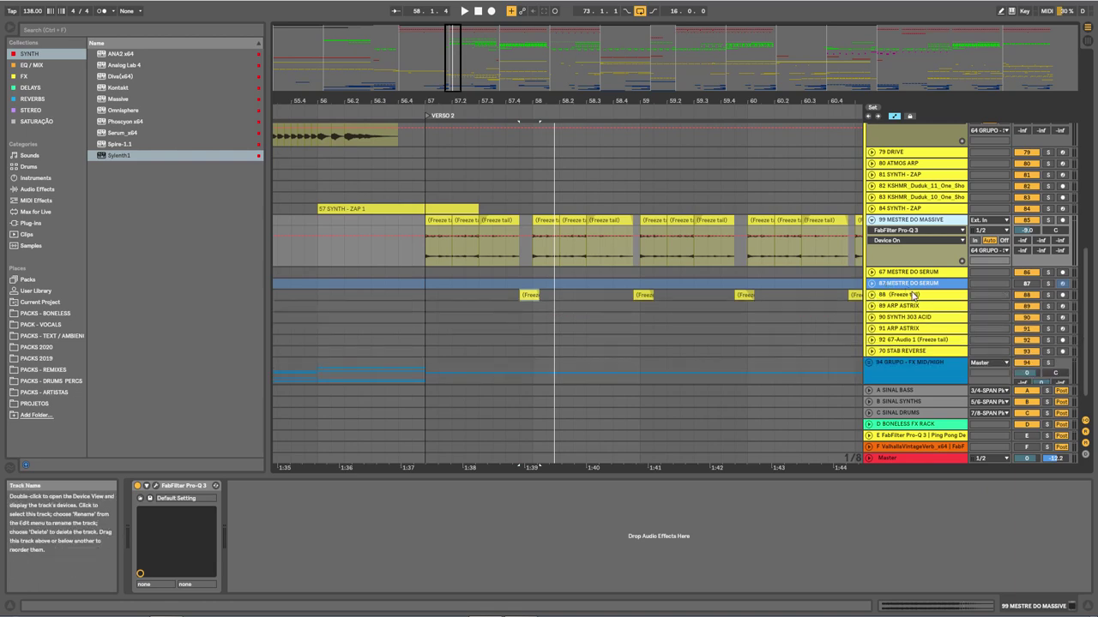
{"action": "left_click", "coordinate": [914, 296]}
{"action": "left_click_drag", "start_coordinate": [728, 101], "coordinate": [421, 36]}
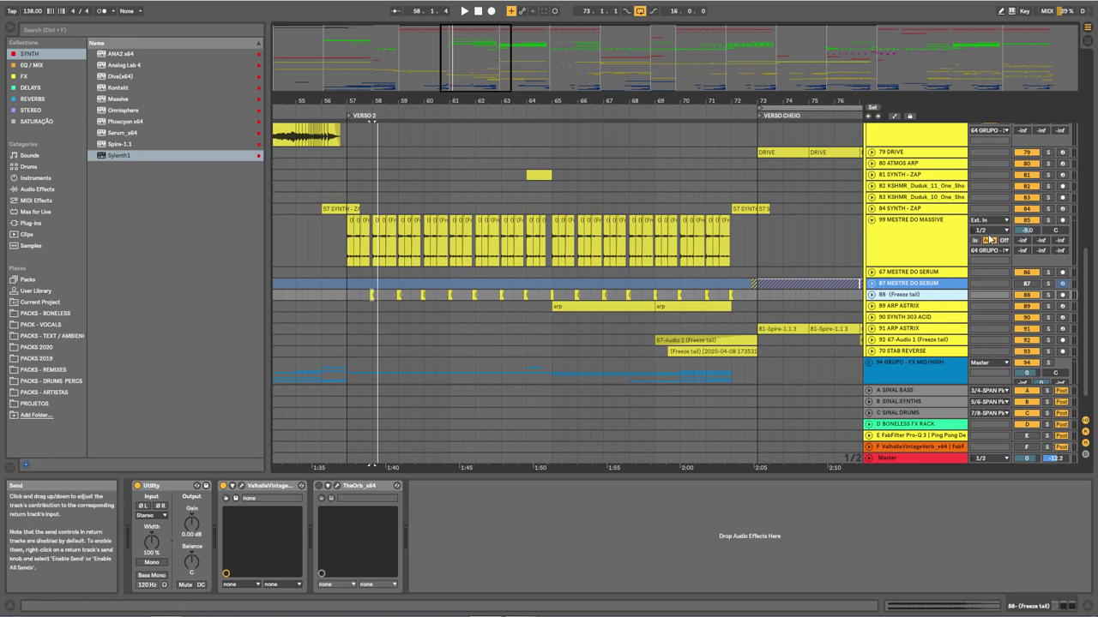
Unfold 89 ARP ASTRIX with its devices shown, and play from its first arp clip at bar 65
{"action": "left_click", "coordinate": [912, 308]}
{"action": "left_click", "coordinate": [872, 306]}
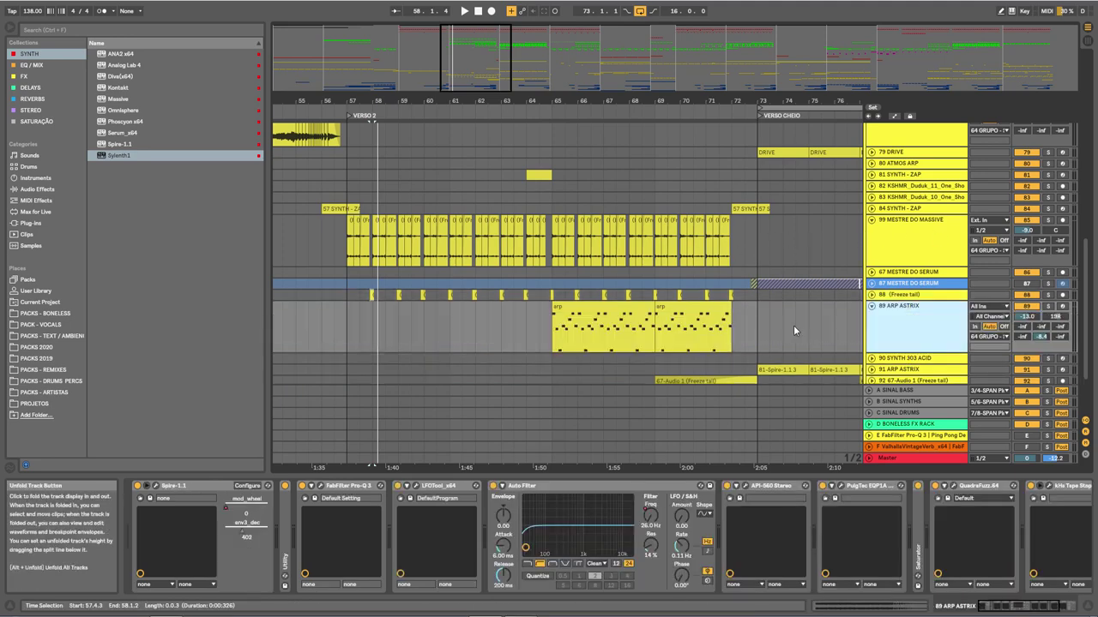
{"action": "left_click", "coordinate": [608, 308]}
{"action": "key", "text": "space"}
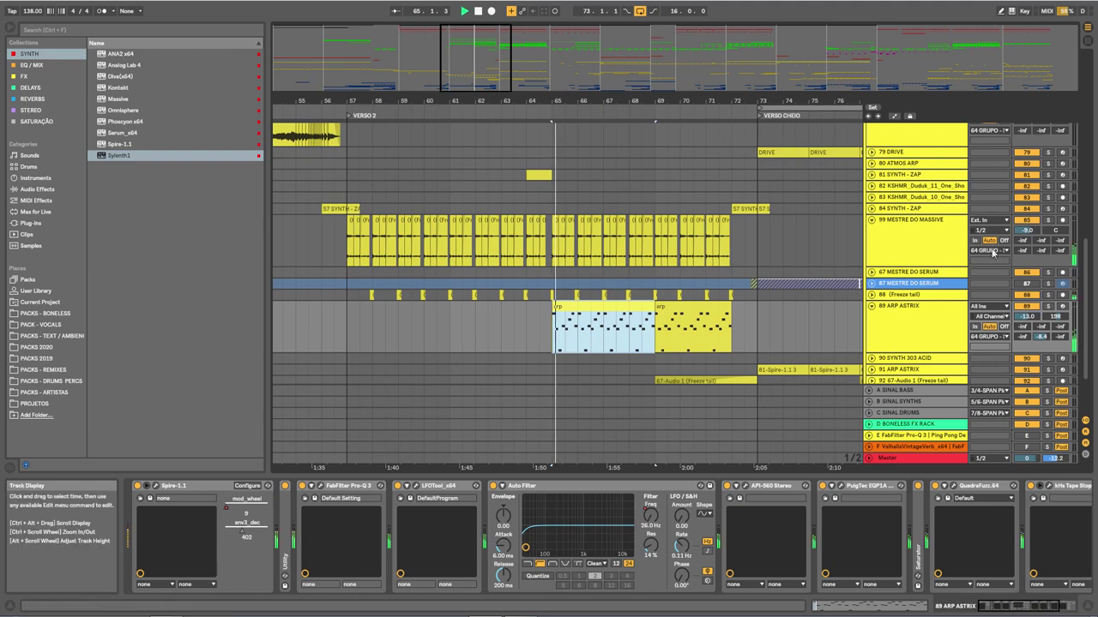
Listen to 89 ARP ASTRIX in solo, unsolo it, and stop playback just inside VERSO CHEIO
{"action": "left_click", "coordinate": [1046, 306]}
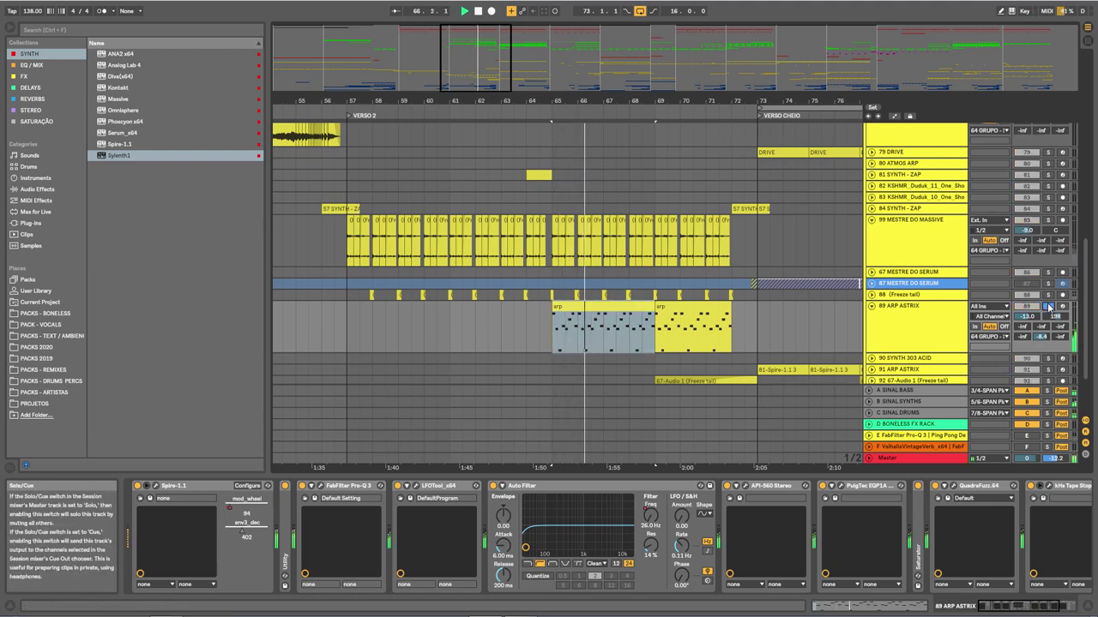
{"action": "left_click", "coordinate": [913, 319]}
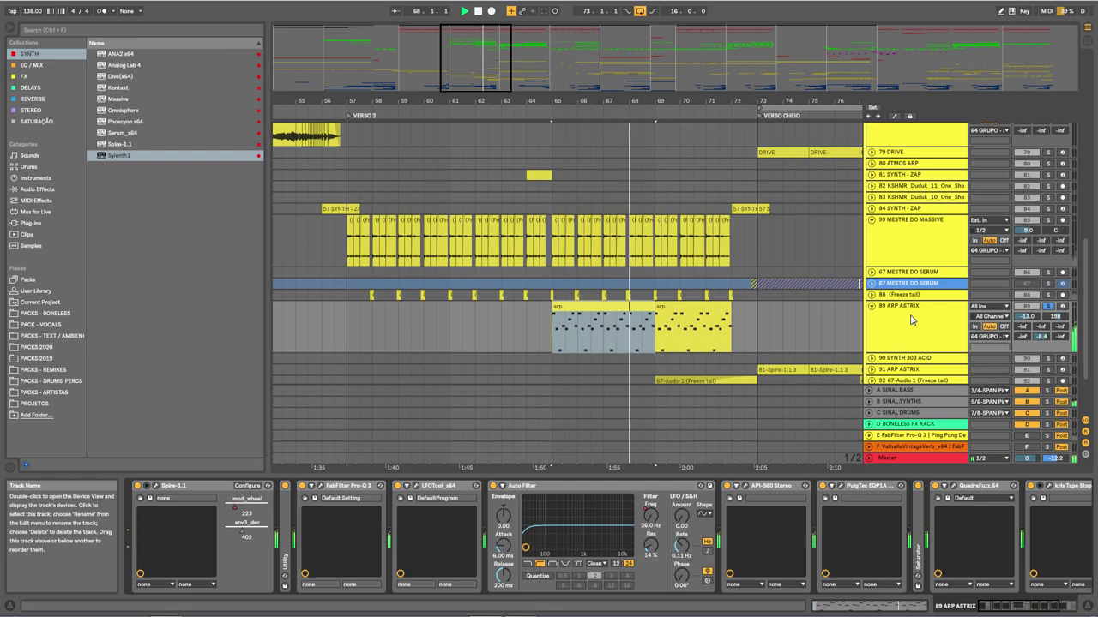
{"action": "left_click", "coordinate": [1047, 307]}
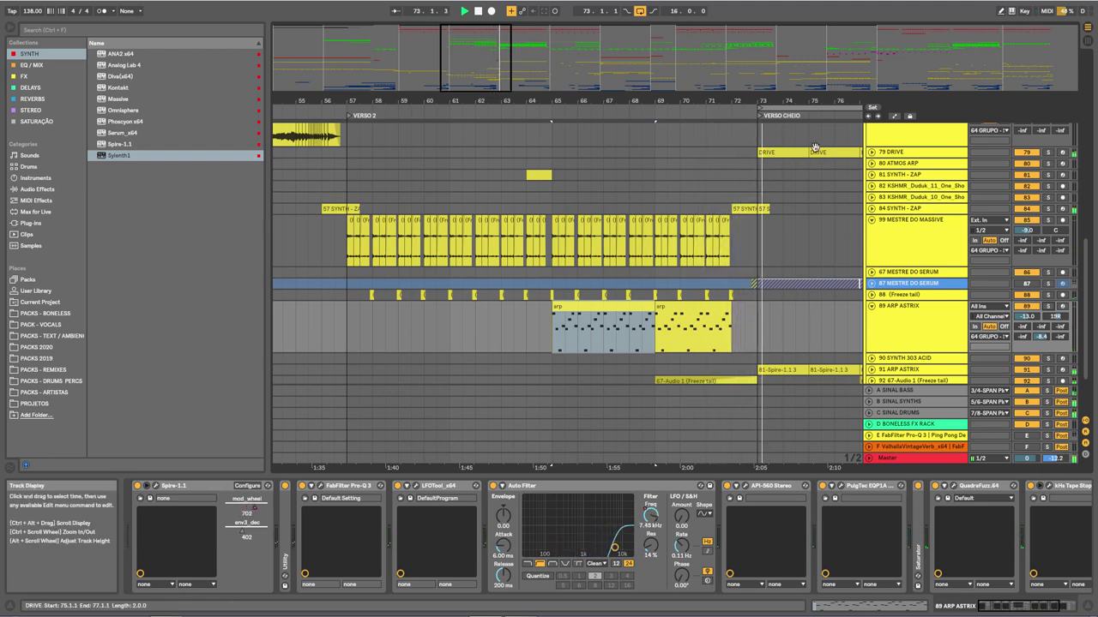
{"action": "key", "text": "space"}
Unfold 91 ARP ASTRIX, show its devices, and select the first arp clip of 89 ARP ASTRIX for comparison
{"action": "left_click_drag", "start_coordinate": [776, 101], "coordinate": [684, 56]}
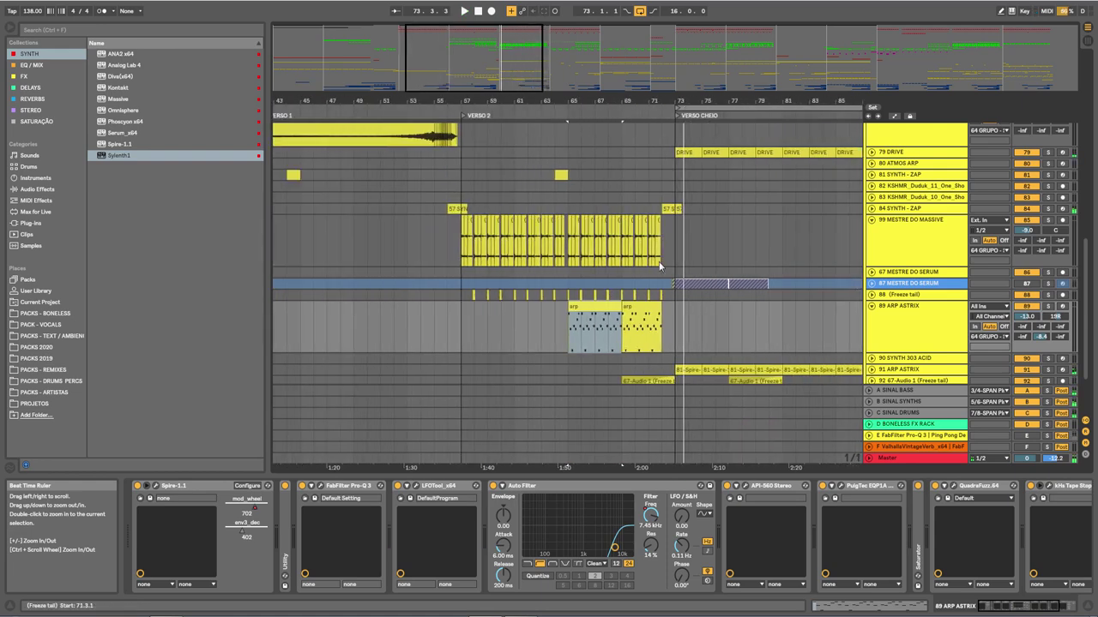
{"action": "scroll", "coordinate": [769, 367], "scroll_direction": "down", "scroll_amount": 3}
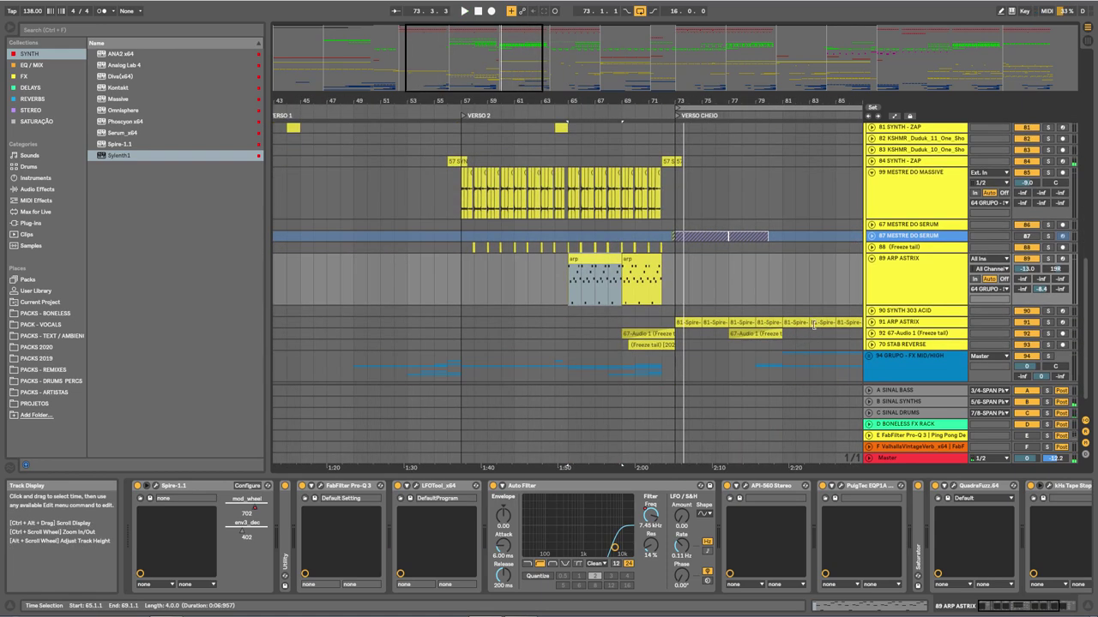
{"action": "left_click", "coordinate": [872, 323]}
{"action": "left_click", "coordinate": [905, 350]}
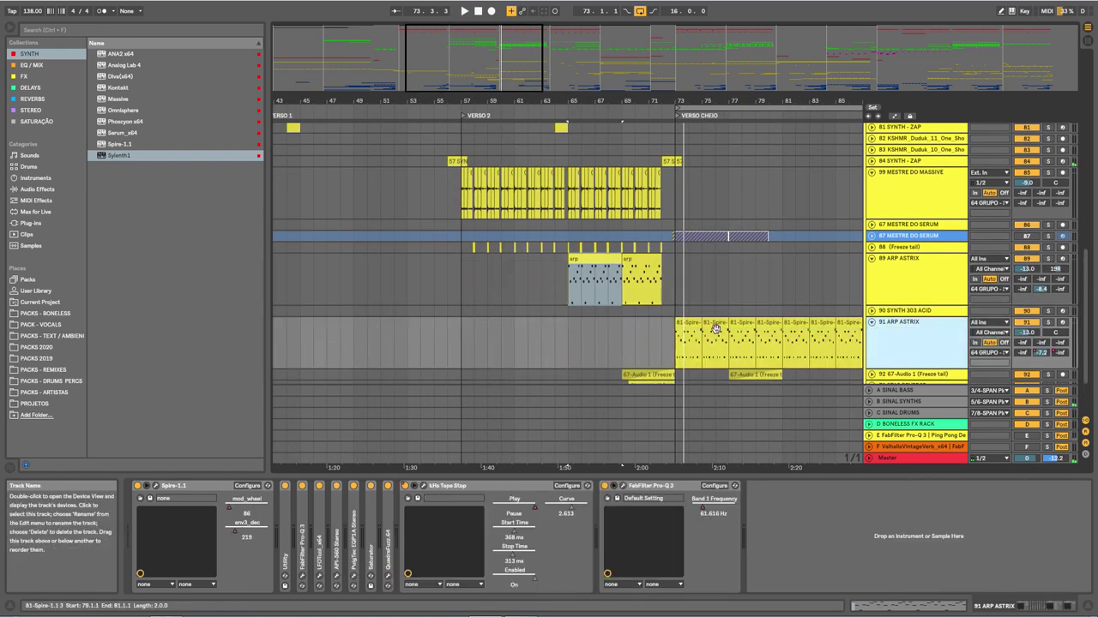
{"action": "left_click", "coordinate": [604, 265]}
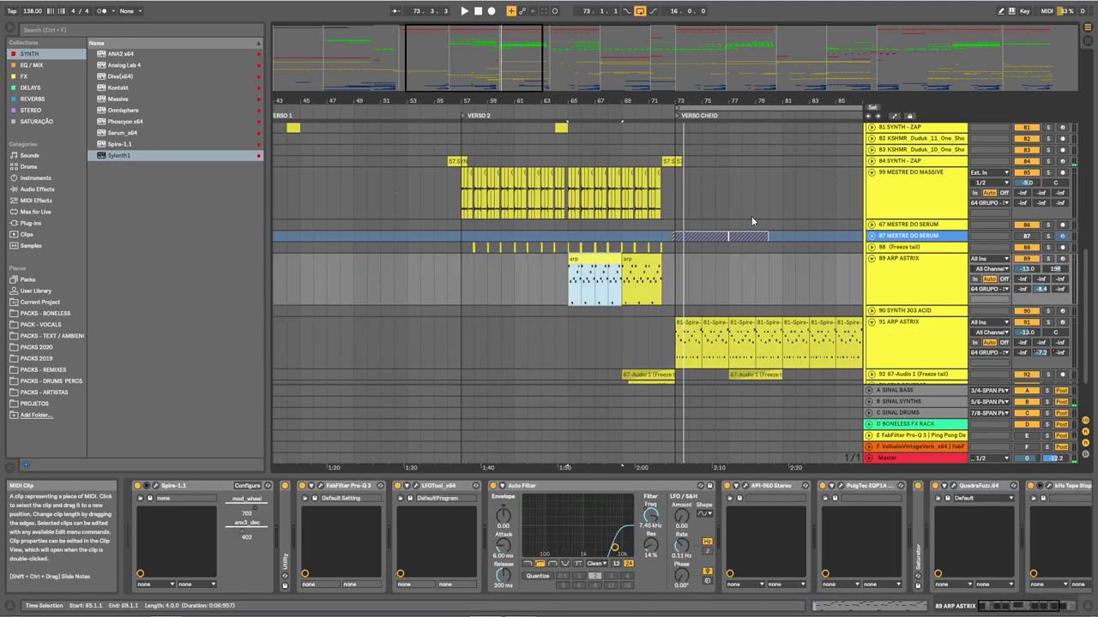
Mark the empty VERSO CHEIO span from bar 73 to bar 89 on 89 ARP ASTRIX
{"action": "left_click_drag", "start_coordinate": [795, 101], "coordinate": [563, 104]}
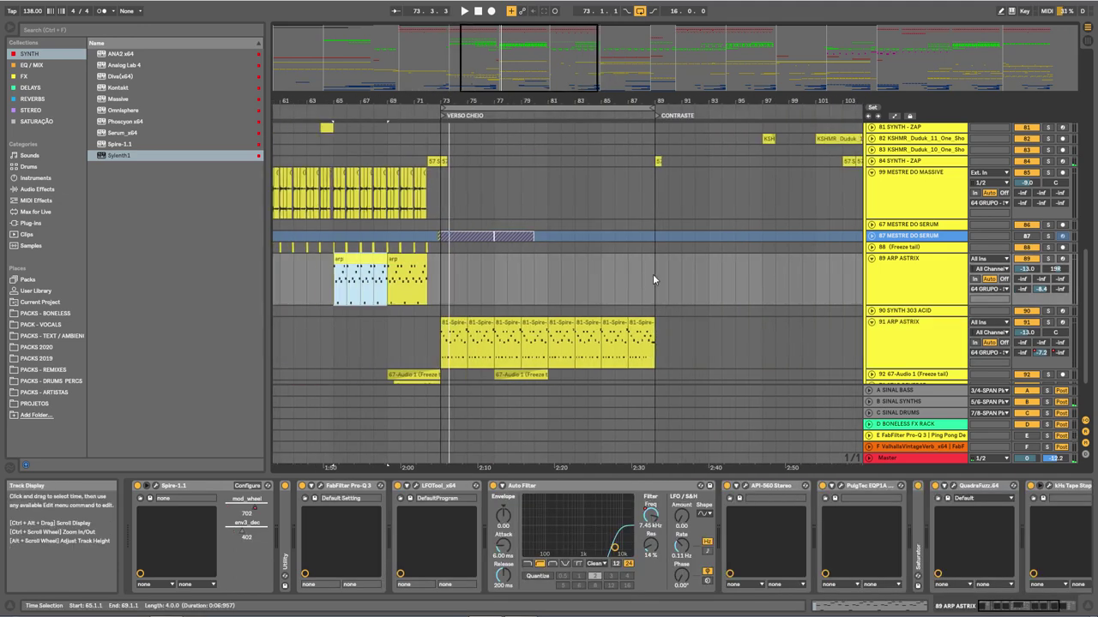
{"action": "left_click_drag", "start_coordinate": [652, 274], "coordinate": [445, 276]}
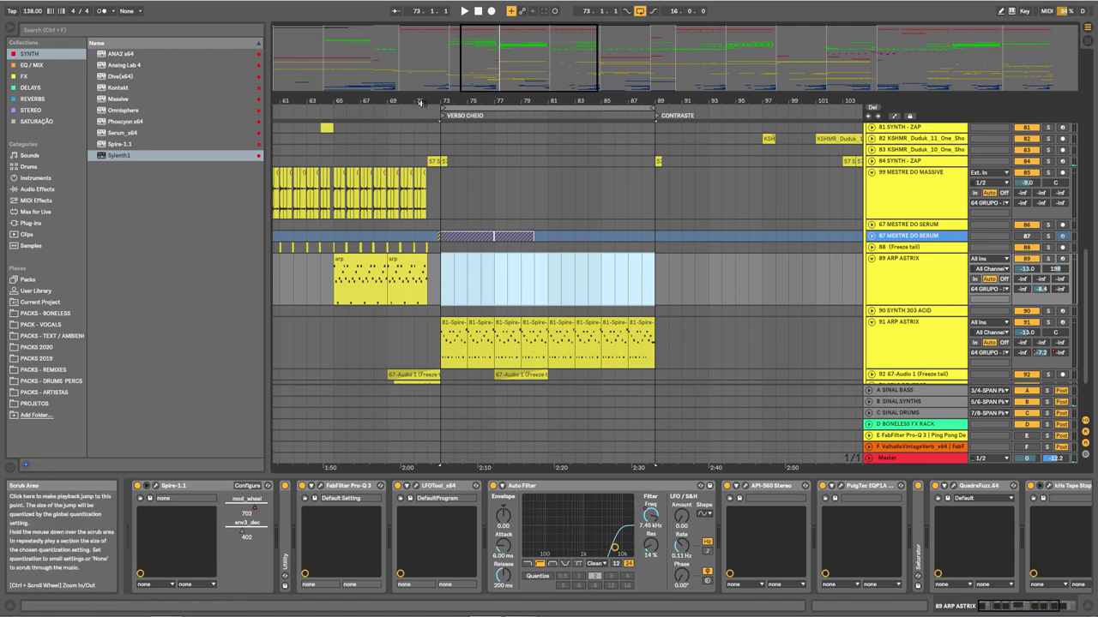
{"action": "left_click_drag", "start_coordinate": [410, 203], "coordinate": [610, 198]}
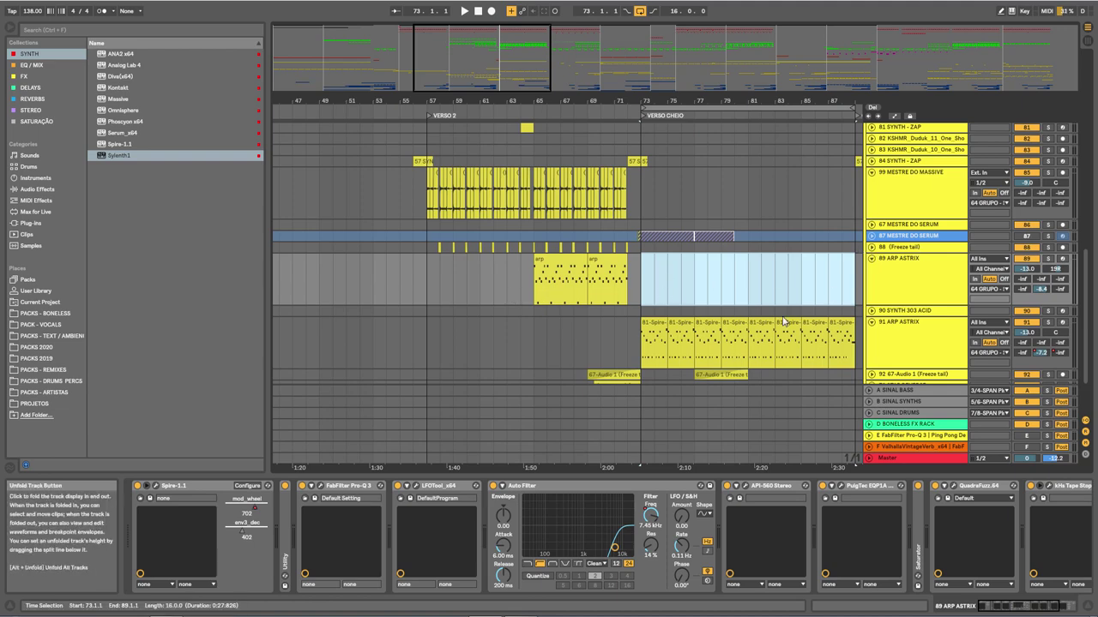
Unfold the 92 67-Audio 1 (Freeze tail) and 70 STAB REVERSE tracks
{"action": "scroll", "coordinate": [783, 320], "scroll_direction": "down", "scroll_amount": 3}
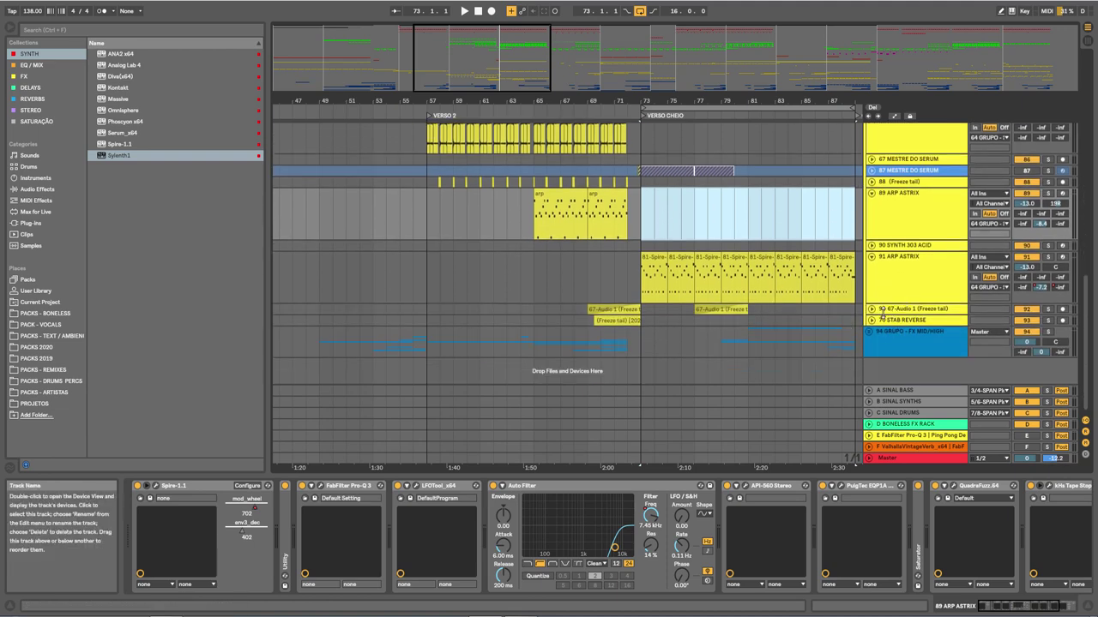
{"action": "left_click", "coordinate": [871, 309]}
{"action": "scroll", "coordinate": [873, 320], "scroll_direction": "down", "scroll_amount": 2}
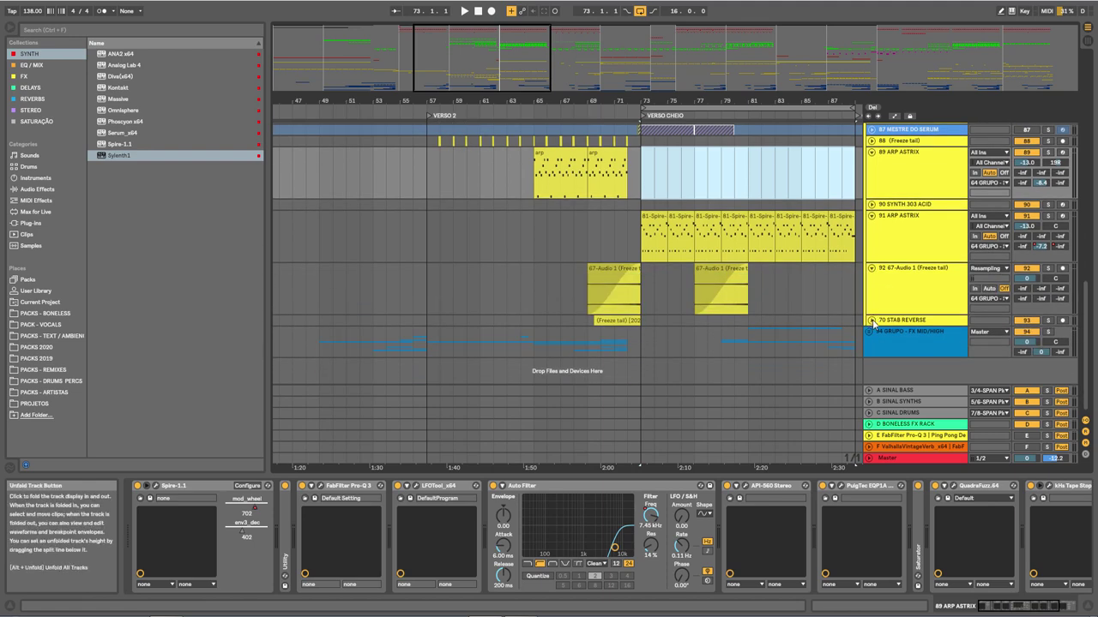
{"action": "left_click", "coordinate": [872, 321]}
Mark bars 66 to 73 on 70 STAB REVERSE, leading into VERSO CHEIO
{"action": "scroll", "coordinate": [542, 344], "scroll_direction": "down", "scroll_amount": 2}
{"action": "left_click", "coordinate": [546, 300]}
{"action": "mouse_move", "coordinate": [546, 300]}
{"action": "left_mouse_down"}
{"action": "mouse_move", "coordinate": [650, 298]}
{"action": "mouse_move", "coordinate": [640, 296]}
{"action": "left_mouse_up"}
{"action": "mouse_move", "coordinate": [643, 102]}
{"action": "left_mouse_down"}
{"action": "mouse_move", "coordinate": [642, 133]}
{"action": "mouse_move", "coordinate": [562, 102]}
{"action": "mouse_move", "coordinate": [640, 101]}
{"action": "left_mouse_up"}
{"action": "scroll", "coordinate": [605, 294], "scroll_direction": "up", "scroll_amount": 3}
{"action": "scroll", "coordinate": [604, 294], "scroll_direction": "up", "scroll_amount": 8}
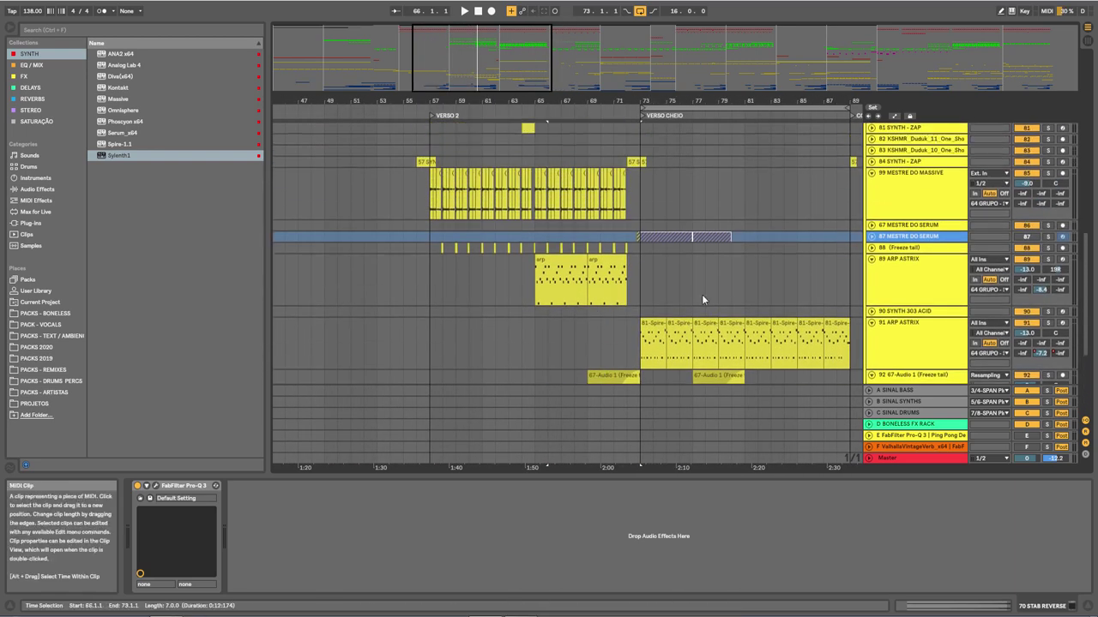
Place the insert mark at bar 56, show the devices of 99 MESTRE DO MASSIVE, and unfold 88 (Freeze tail)
{"action": "left_click", "coordinate": [418, 228]}
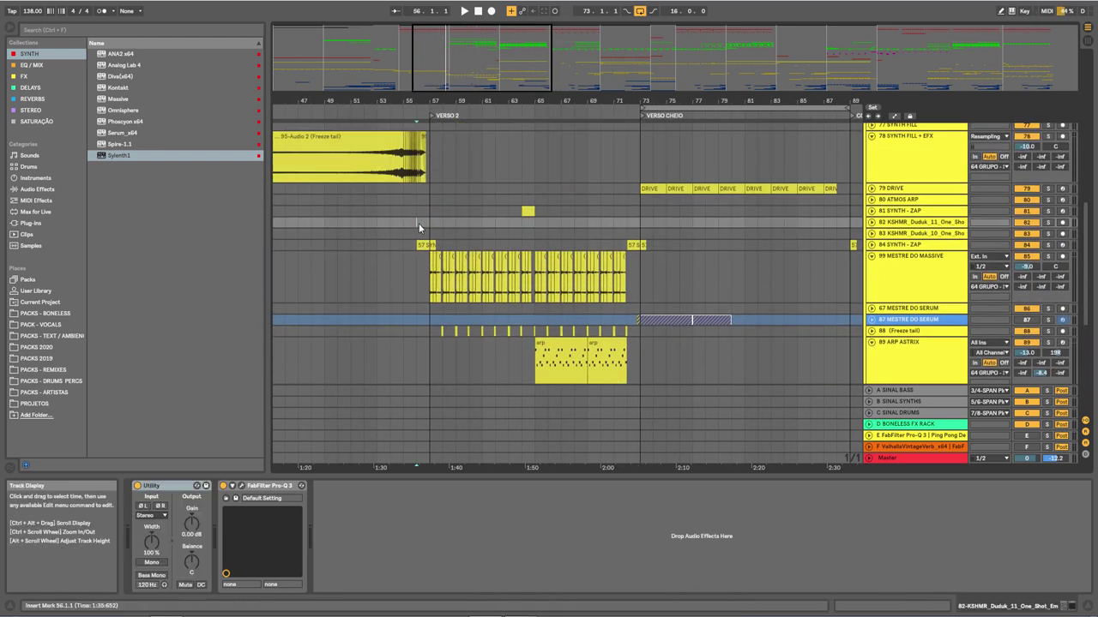
{"action": "left_click", "coordinate": [909, 283]}
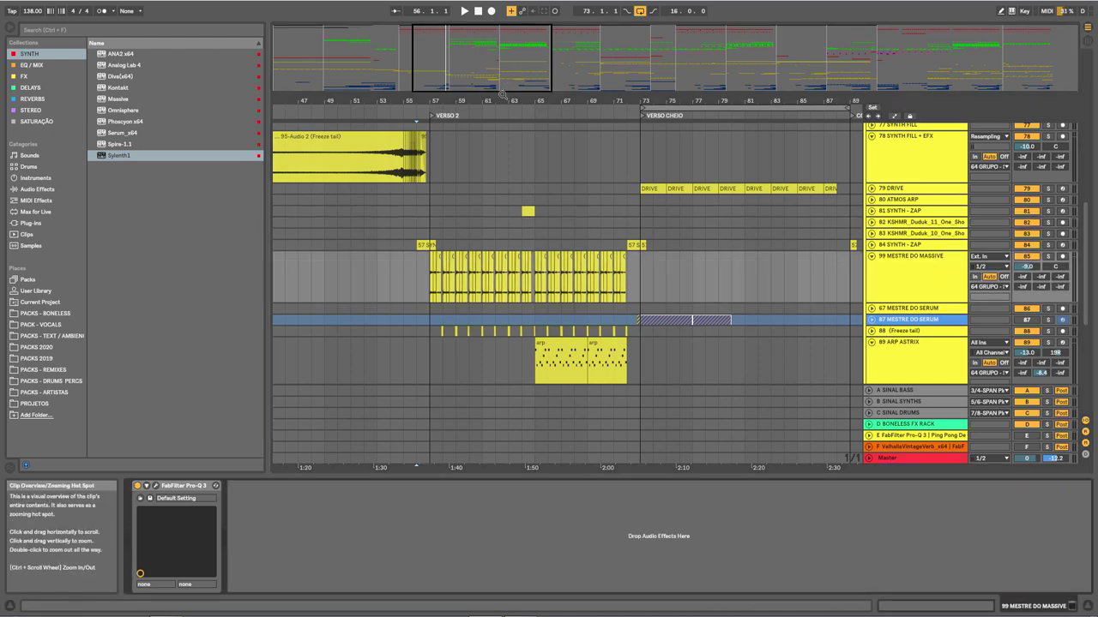
{"action": "left_click_drag", "start_coordinate": [530, 104], "coordinate": [530, 129]}
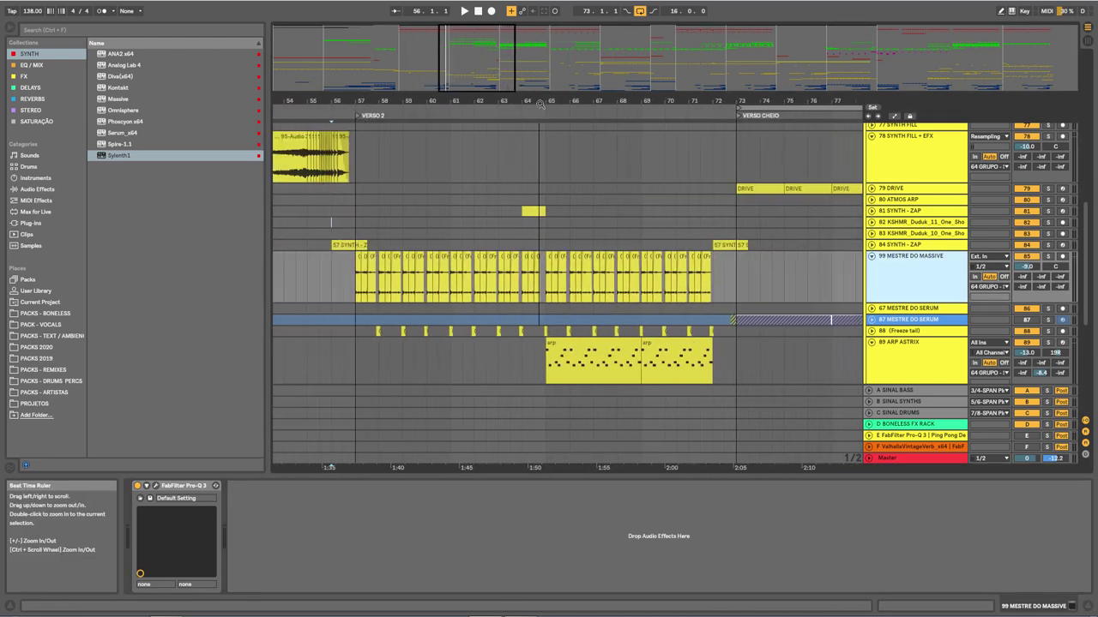
{"action": "left_click", "coordinate": [871, 331]}
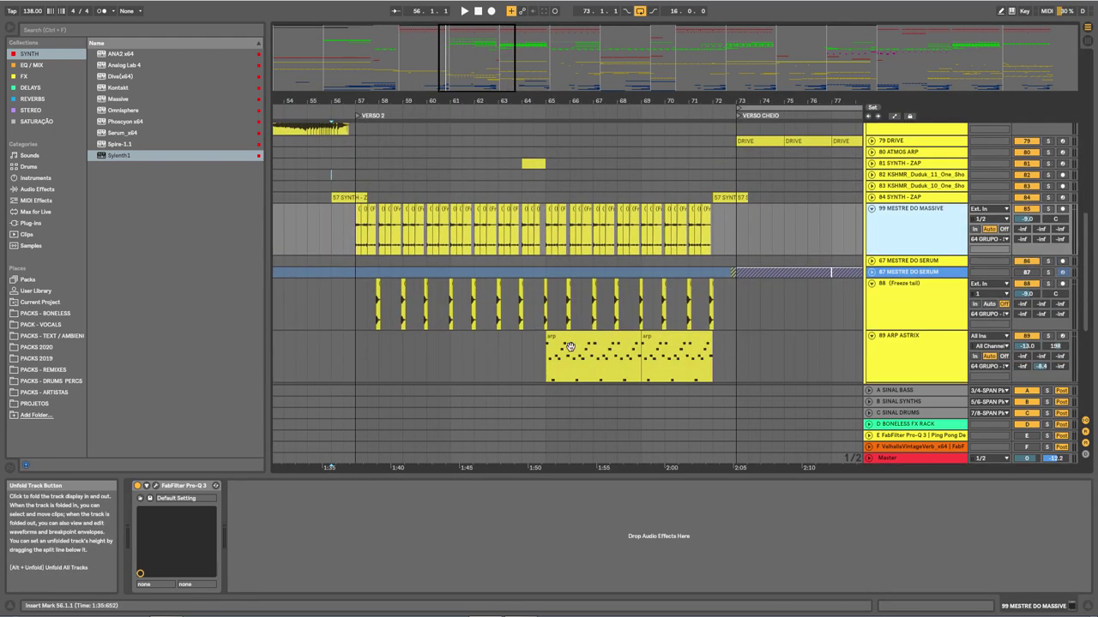
Play the first 88 (Freeze tail) clip, replay it in solo, stop playback, and unsolo the track
{"action": "left_click_drag", "start_coordinate": [365, 102], "coordinate": [365, 163]}
{"action": "left_click", "coordinate": [407, 298]}
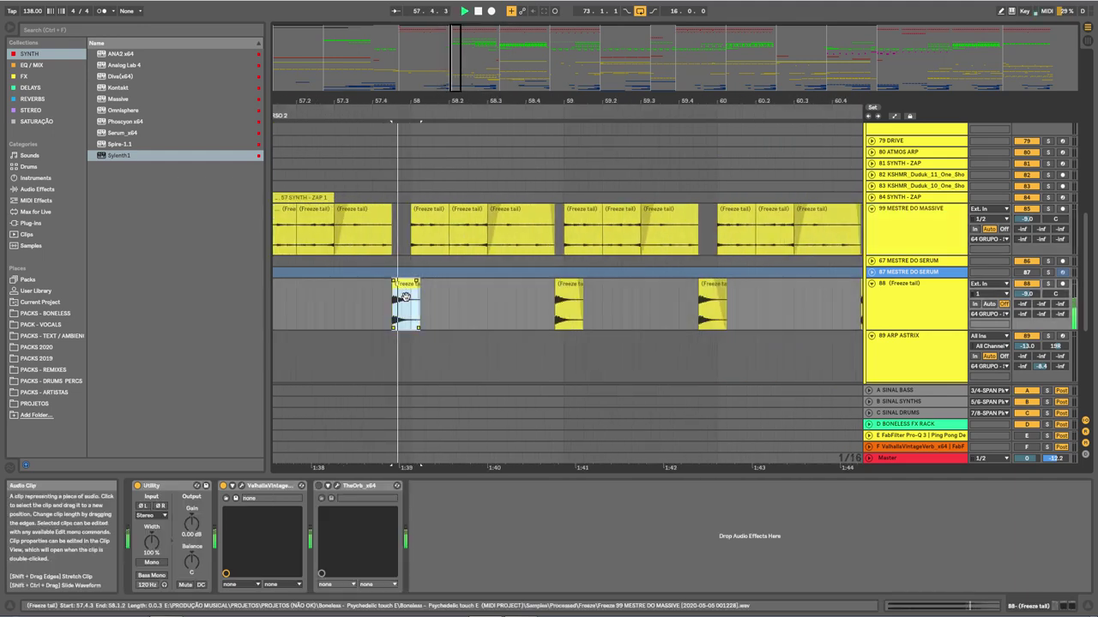
{"action": "key", "text": "space"}
{"action": "left_click", "coordinate": [1047, 284]}
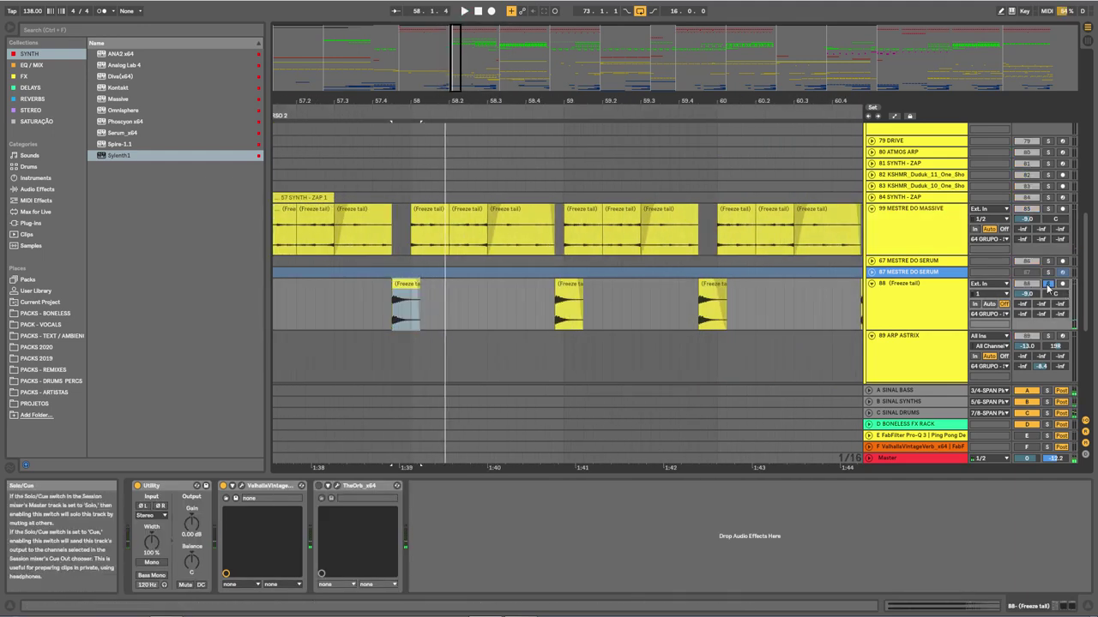
{"action": "key", "text": "space"}
{"action": "key", "text": "space"}
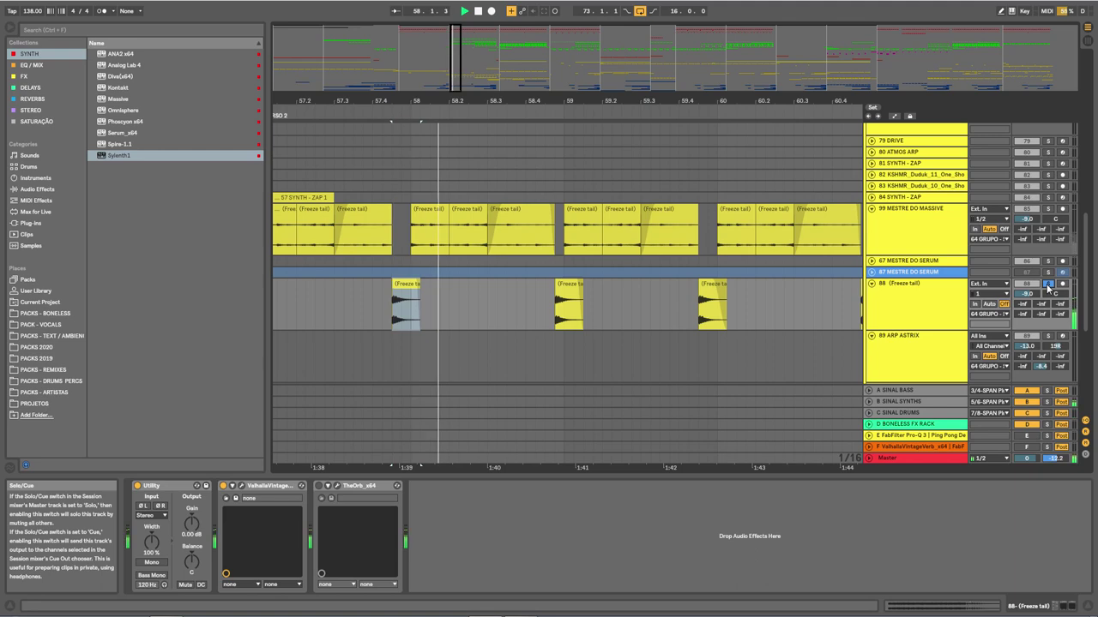
{"action": "key", "text": "space"}
{"action": "left_click", "coordinate": [1048, 285]}
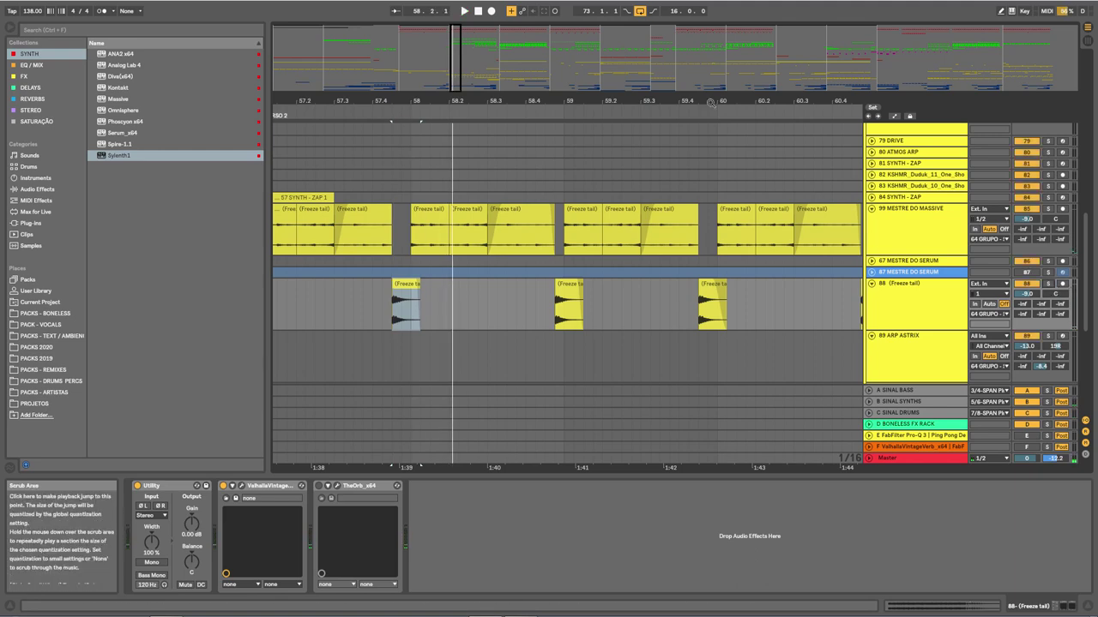
Mark bars 65 to 73 on 91 ARP ASTRIX, the empty span before its first clip
{"action": "left_click_drag", "start_coordinate": [711, 102], "coordinate": [529, 35]}
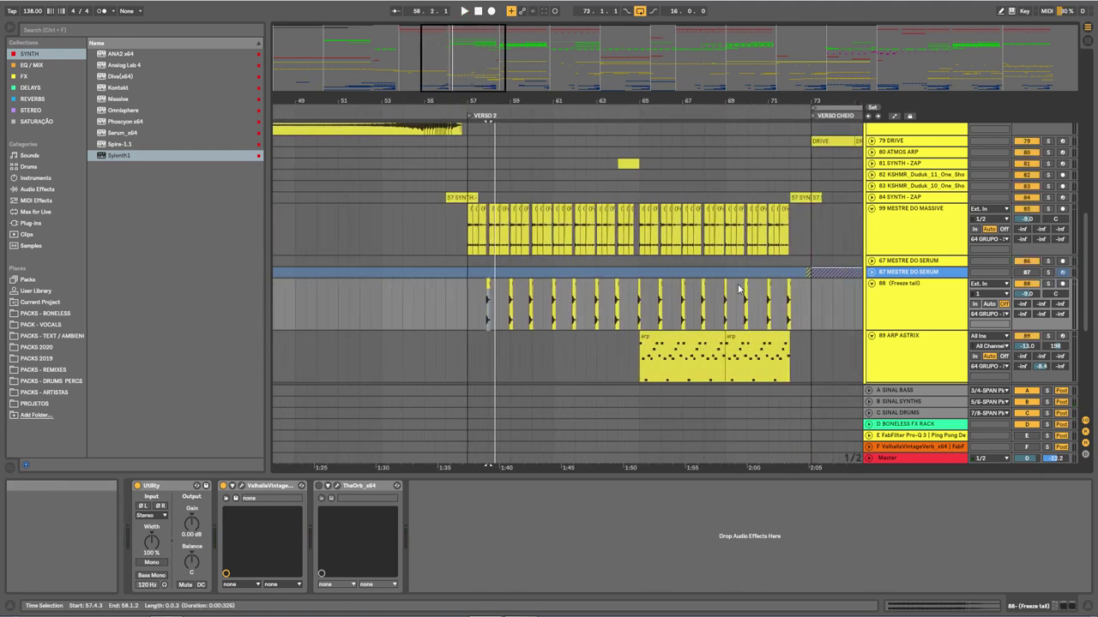
{"action": "scroll", "coordinate": [691, 294], "scroll_direction": "down", "scroll_amount": 3}
{"action": "scroll", "coordinate": [690, 293], "scroll_direction": "down", "scroll_amount": 1}
{"action": "left_click_drag", "start_coordinate": [642, 310], "coordinate": [796, 315]}
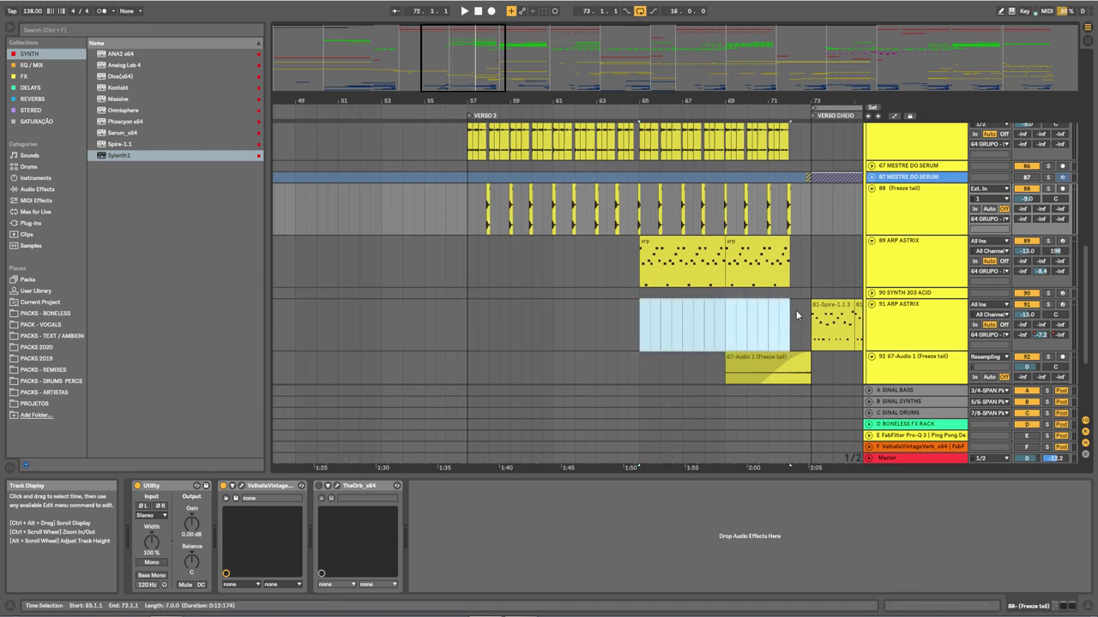
{"action": "left_click_drag", "start_coordinate": [729, 101], "coordinate": [622, 98]}
{"action": "scroll", "coordinate": [597, 336], "scroll_direction": "up", "scroll_amount": 1}
{"action": "scroll", "coordinate": [598, 337], "scroll_direction": "up", "scroll_amount": 2}
{"action": "scroll", "coordinate": [598, 337], "scroll_direction": "down", "scroll_amount": 5}
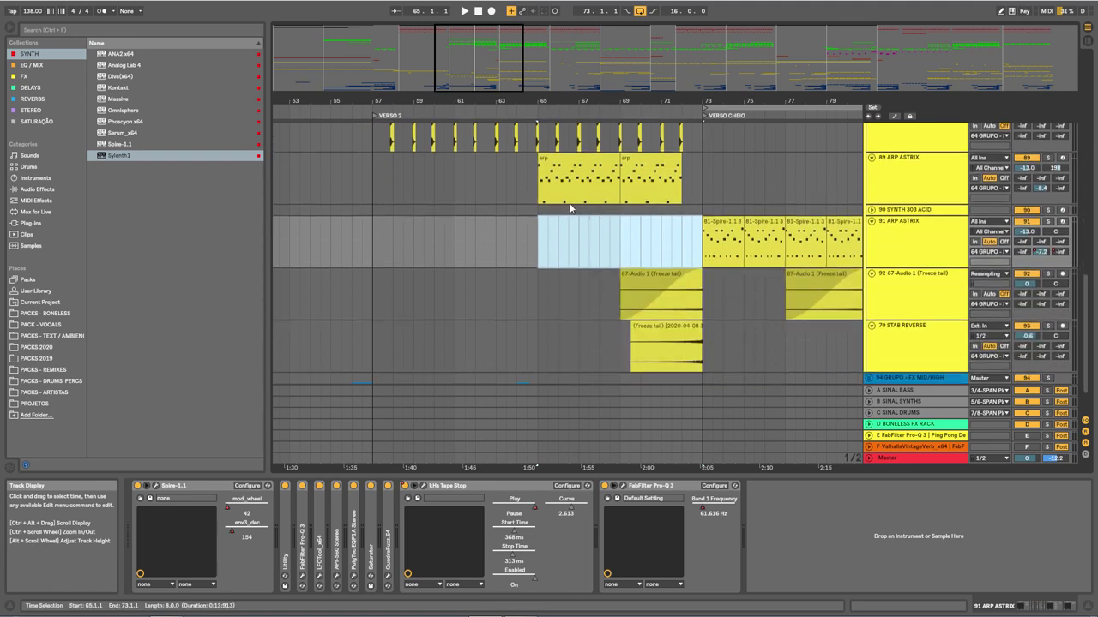
{"action": "scroll", "coordinate": [686, 217], "scroll_direction": "down", "scroll_amount": 2}
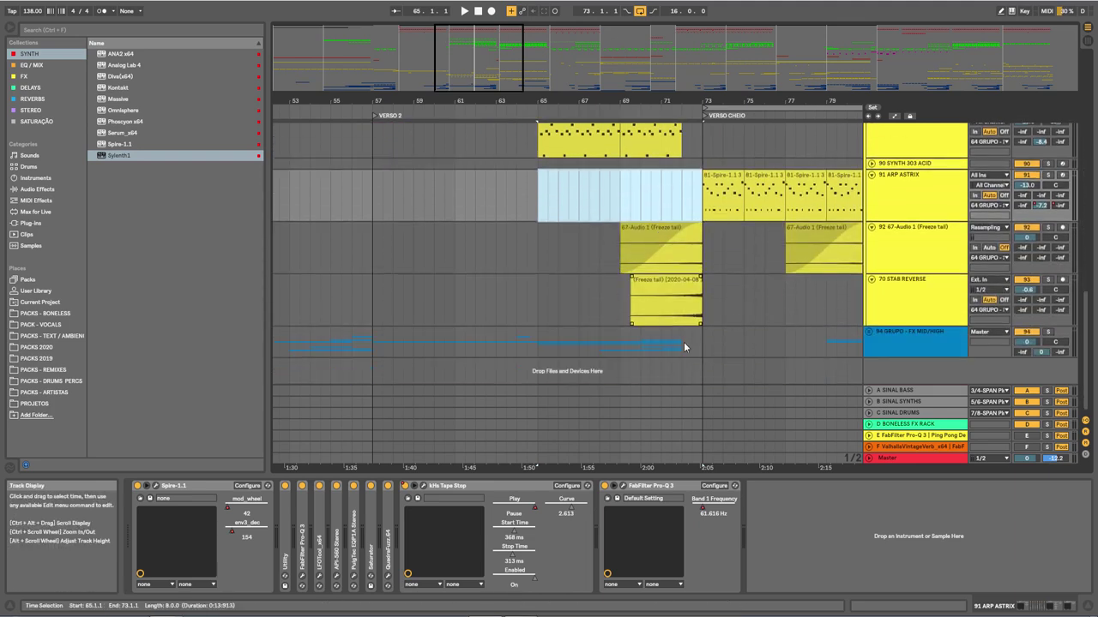
Mark bars 57 to 65 on 94 GRUPO - FX MID/HIGH, and show the devices of 89 ARP ASTRIX
{"action": "left_click_drag", "start_coordinate": [700, 340], "coordinate": [403, 347]}
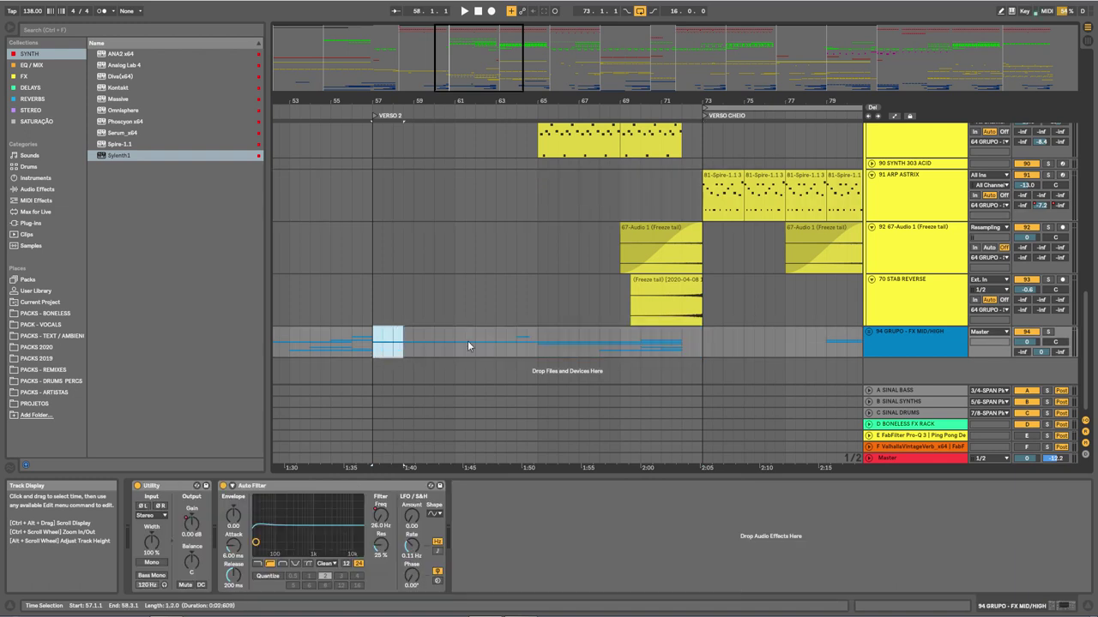
{"action": "left_click_drag", "start_coordinate": [576, 346], "coordinate": [539, 344]}
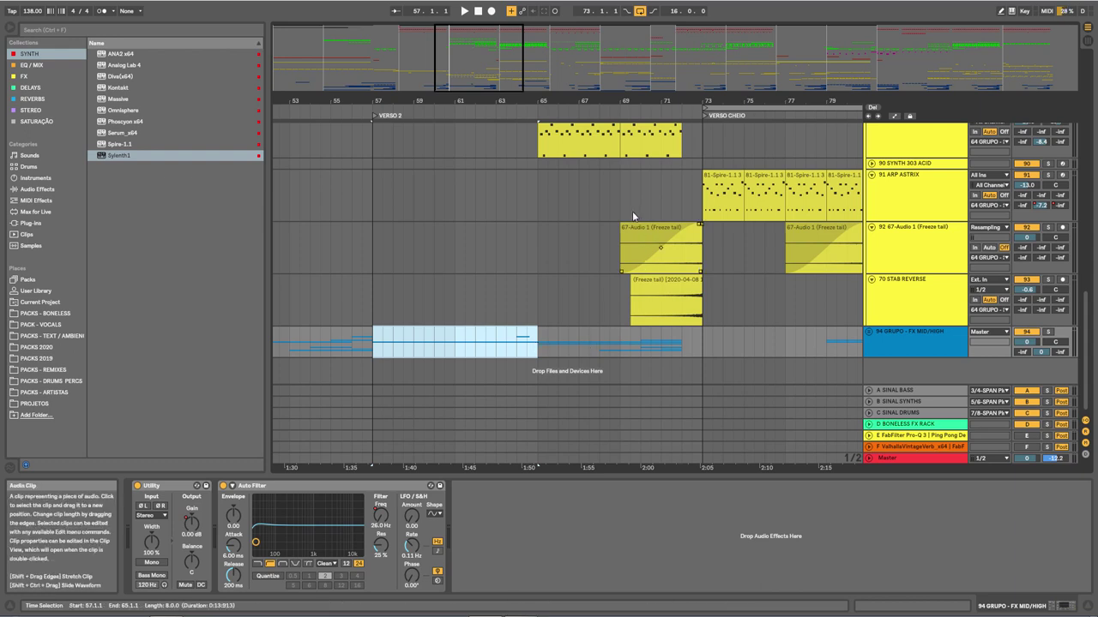
{"action": "scroll", "coordinate": [632, 214], "scroll_direction": "up", "scroll_amount": 5}
{"action": "left_click", "coordinate": [914, 229]}
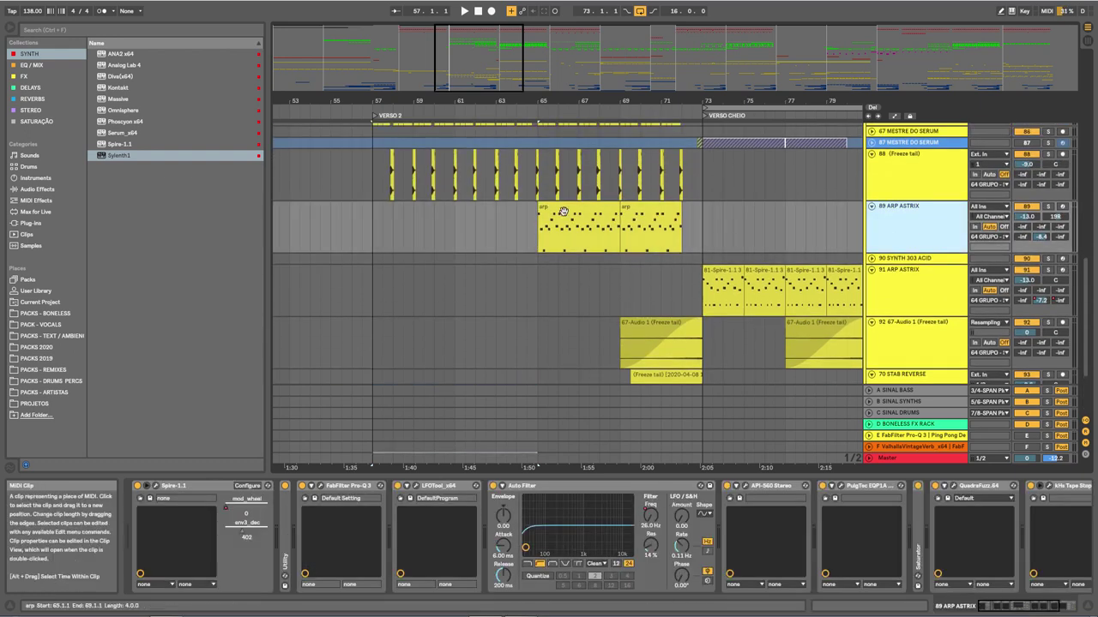
Fold 88 (Freeze tail), play through the end of VERSO 2 into VERSO CHEIO, and hide the device view
{"action": "left_click", "coordinate": [872, 156]}
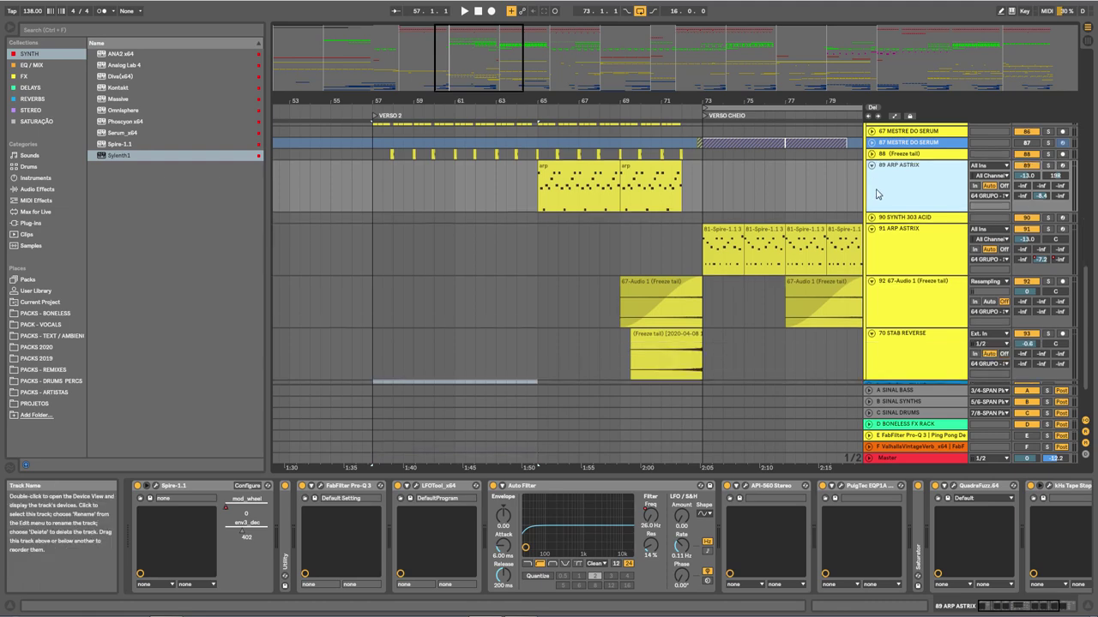
{"action": "scroll", "coordinate": [878, 195], "scroll_direction": "up", "scroll_amount": 2}
{"action": "left_click_drag", "start_coordinate": [648, 101], "coordinate": [648, 76]}
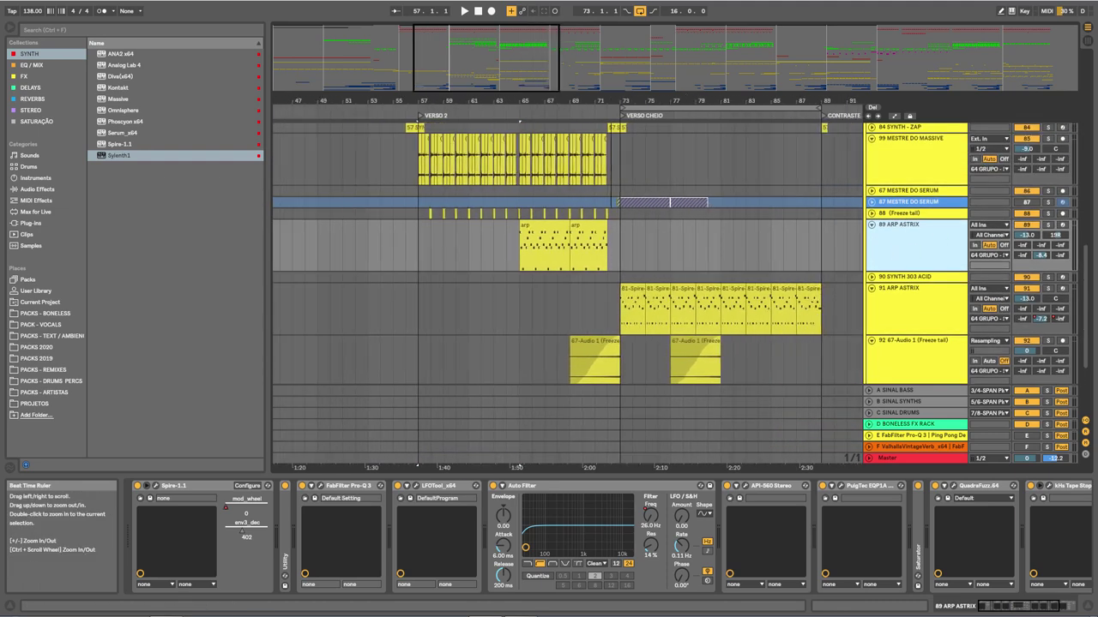
{"action": "scroll", "coordinate": [529, 147], "scroll_direction": "up", "scroll_amount": 2}
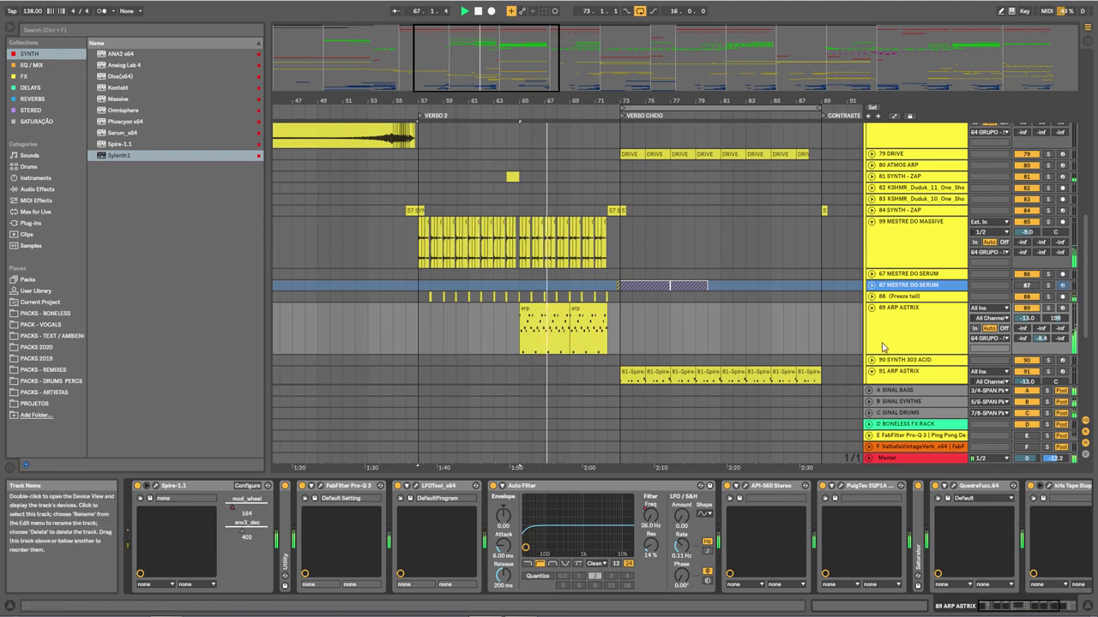
{"action": "left_click", "coordinate": [1085, 606]}
{"action": "scroll", "coordinate": [668, 403], "scroll_direction": "down", "scroll_amount": 3}
{"action": "scroll", "coordinate": [687, 366], "scroll_direction": "down", "scroll_amount": 1}
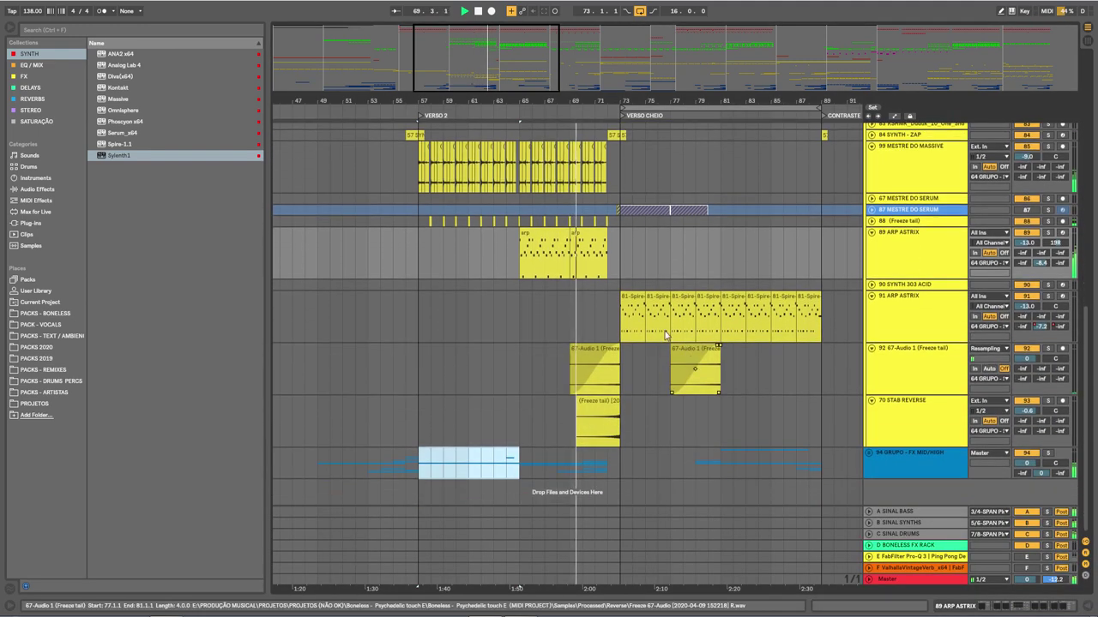
{"action": "left_click_drag", "start_coordinate": [681, 101], "coordinate": [590, 105]}
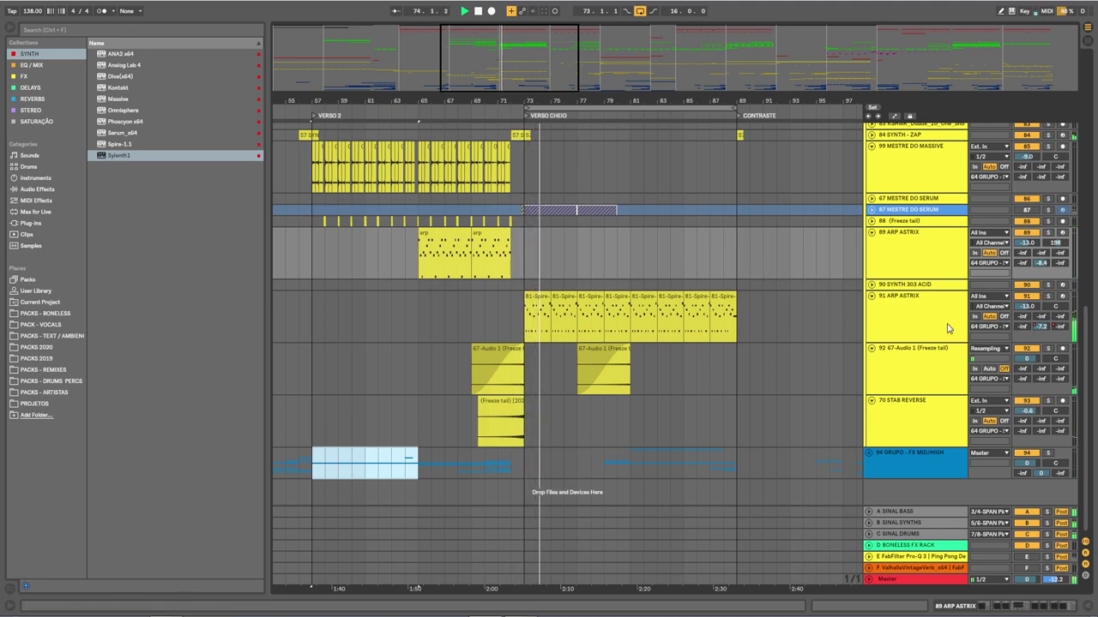
Stop playback and play the first clip of 91 ARP ASTRIX at bar 73 in solo
{"action": "left_click", "coordinate": [915, 312]}
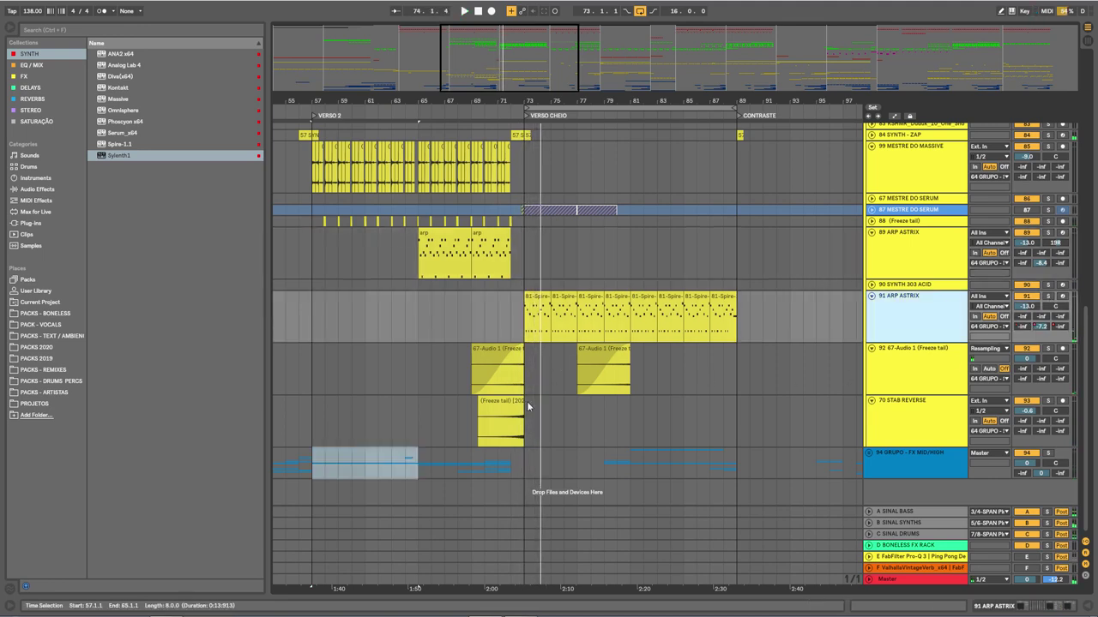
{"action": "left_click", "coordinate": [907, 365]}
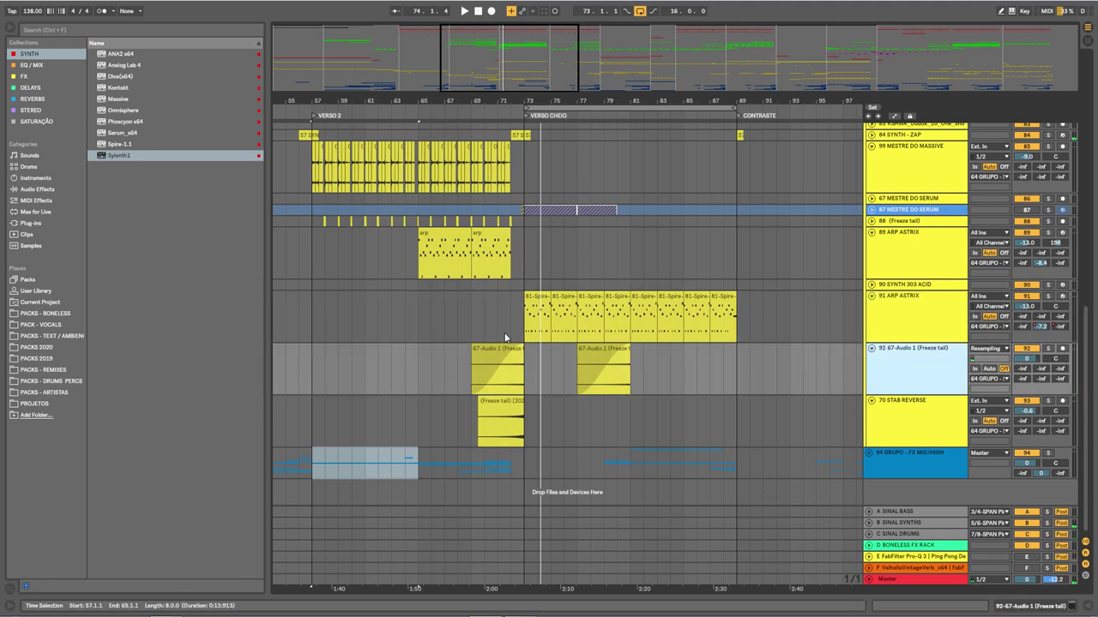
{"action": "left_click", "coordinate": [536, 321]}
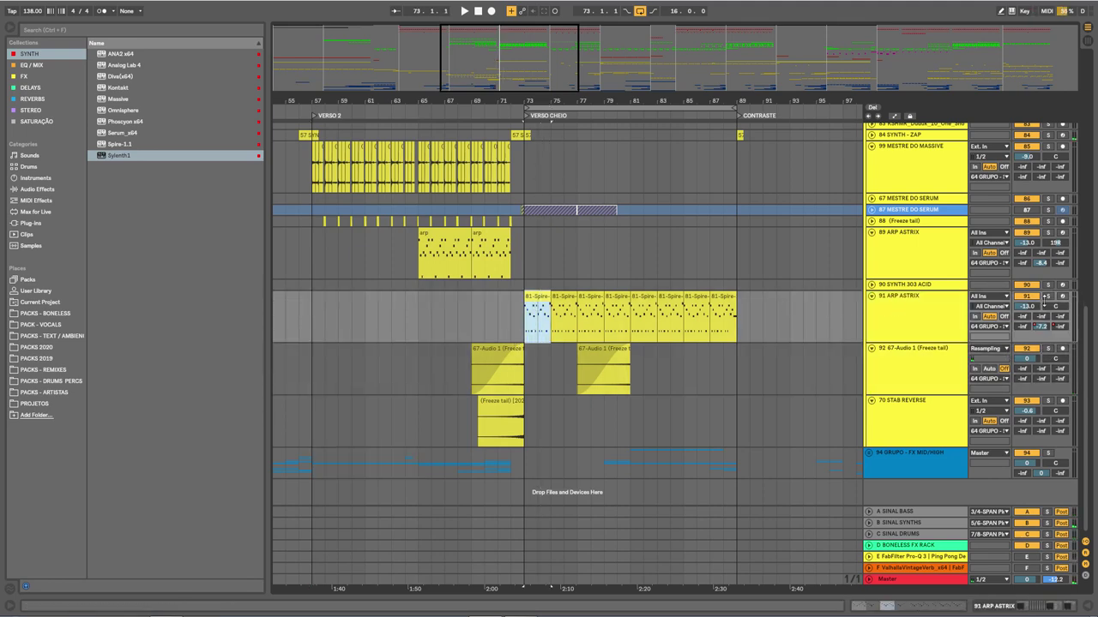
{"action": "left_click", "coordinate": [1049, 298]}
{"action": "key", "text": "space"}
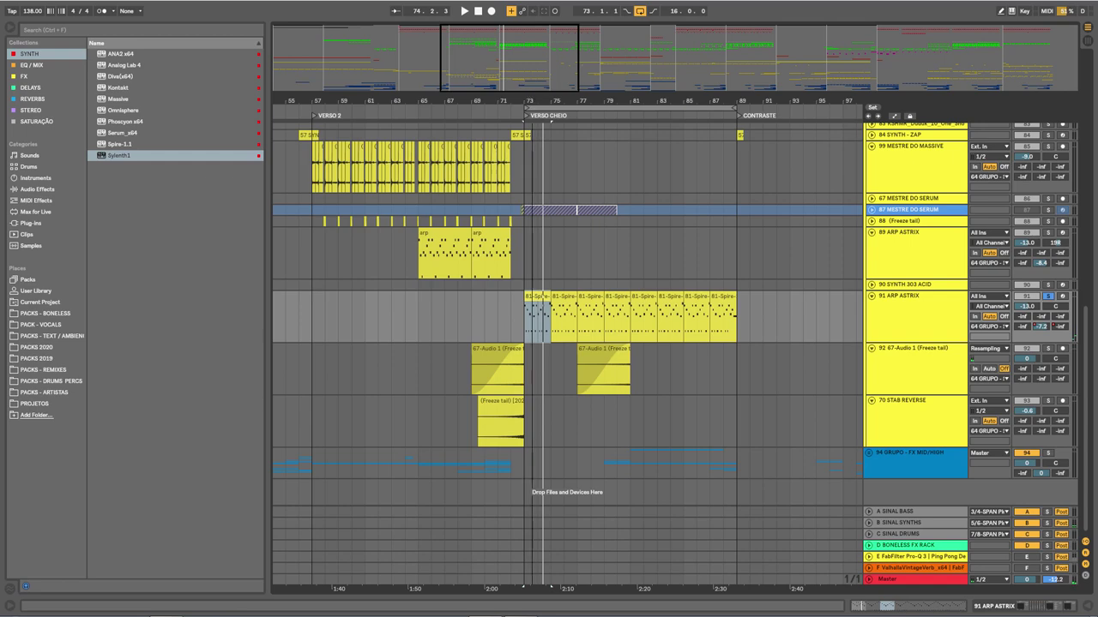
Fold the 92 67-Audio 1 (Freeze tail), 91 ARP ASTRIX, and 89 ARP ASTRIX tracks
{"action": "left_click_drag", "start_coordinate": [530, 101], "coordinate": [465, 95]}
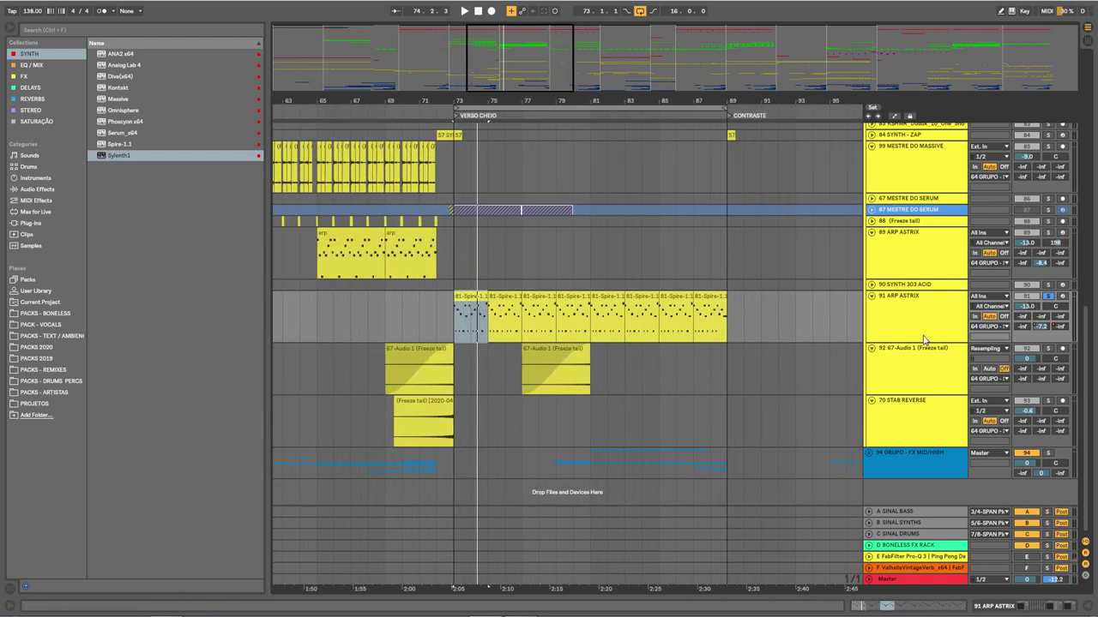
{"action": "left_click", "coordinate": [872, 351]}
{"action": "left_click", "coordinate": [872, 296]}
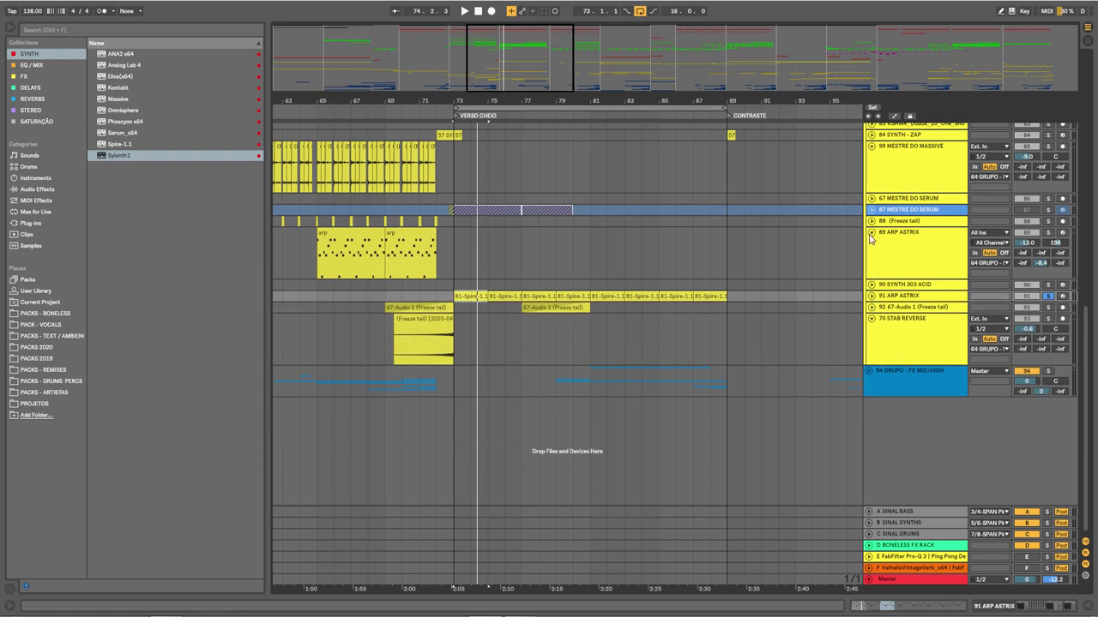
{"action": "left_click", "coordinate": [871, 233]}
{"action": "left_click_drag", "start_coordinate": [646, 100], "coordinate": [648, 72]}
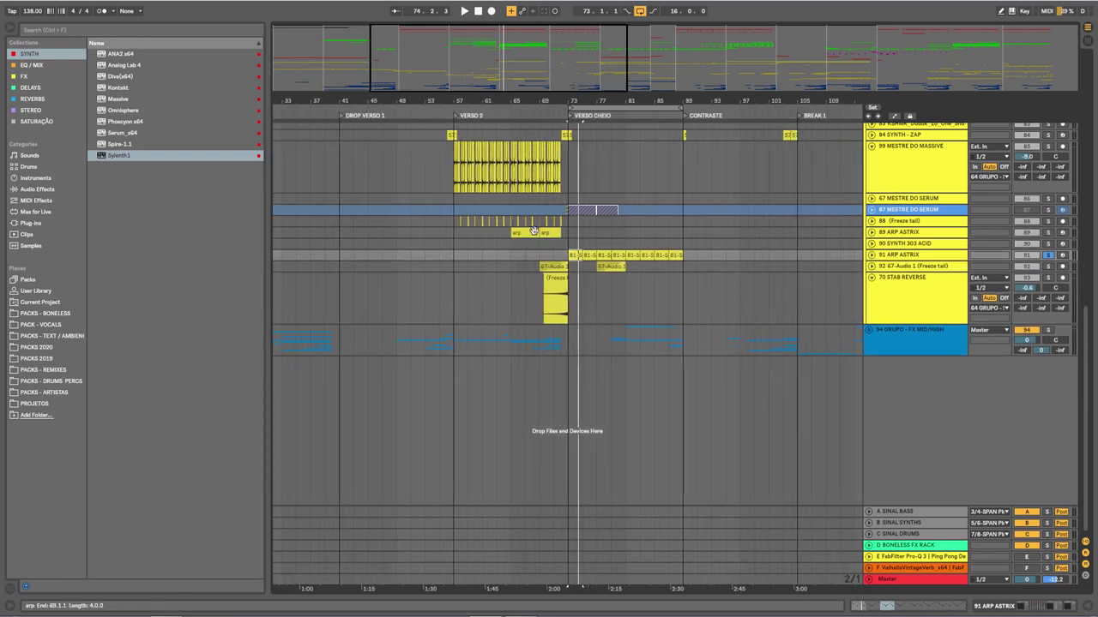
Unsolo 91 ARP ASTRIX and mark bars 73 to 89, the VERSO CHEIO span, on 70 STAB REVERSE
{"action": "left_click", "coordinate": [468, 244]}
{"action": "left_click", "coordinate": [561, 186]}
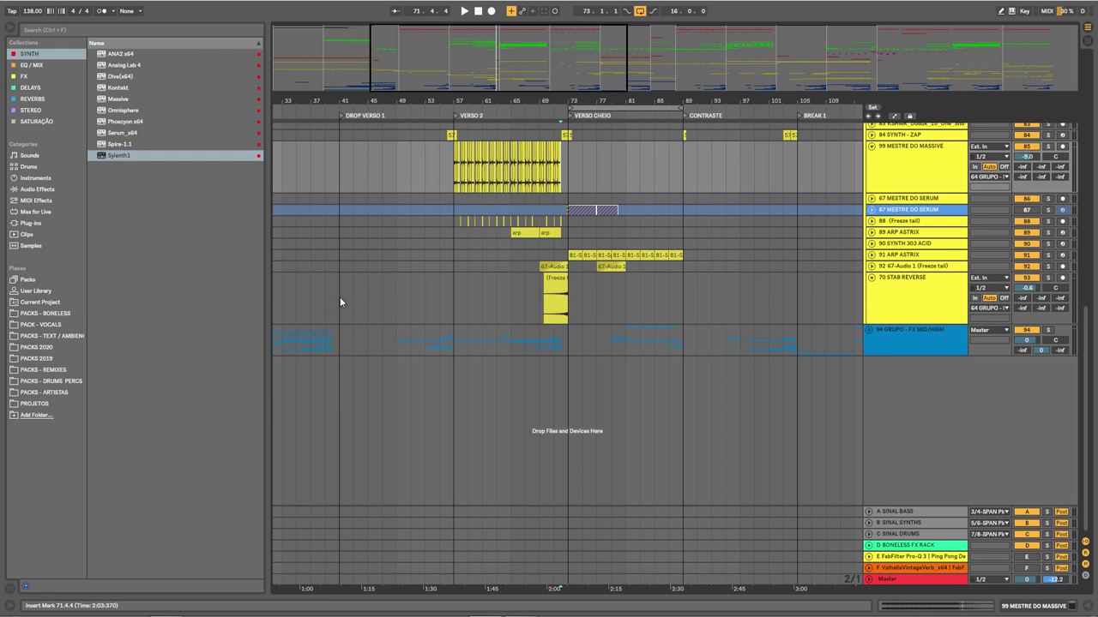
{"action": "left_click_drag", "start_coordinate": [339, 297], "coordinate": [693, 311]}
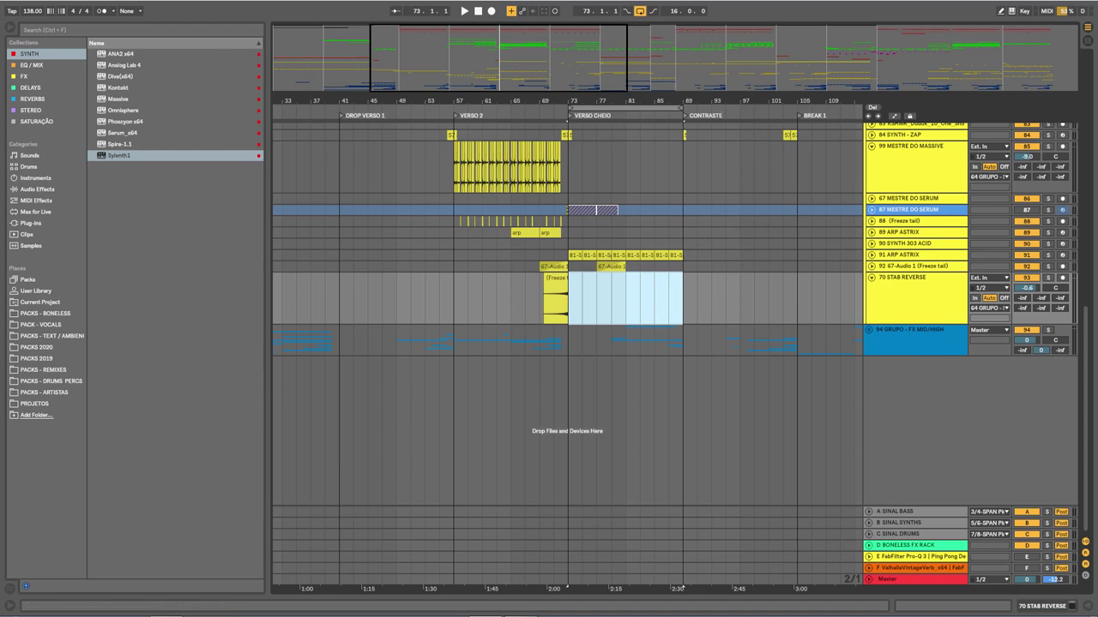
Fold the 64 GRUPO - SYNTHS group and show the arrangement from DROP VERSO 1 past DROP 2
{"action": "scroll", "coordinate": [566, 343], "scroll_direction": "right", "scroll_amount": 5}
{"action": "scroll", "coordinate": [548, 331], "scroll_direction": "up", "scroll_amount": 10}
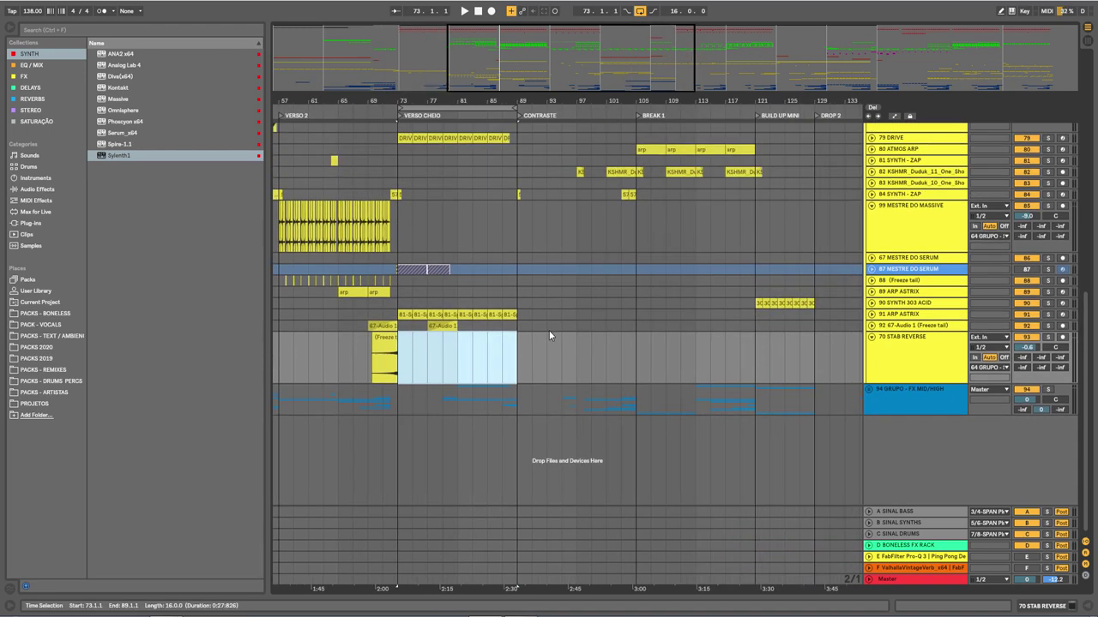
{"action": "scroll", "coordinate": [537, 361], "scroll_direction": "up", "scroll_amount": 3}
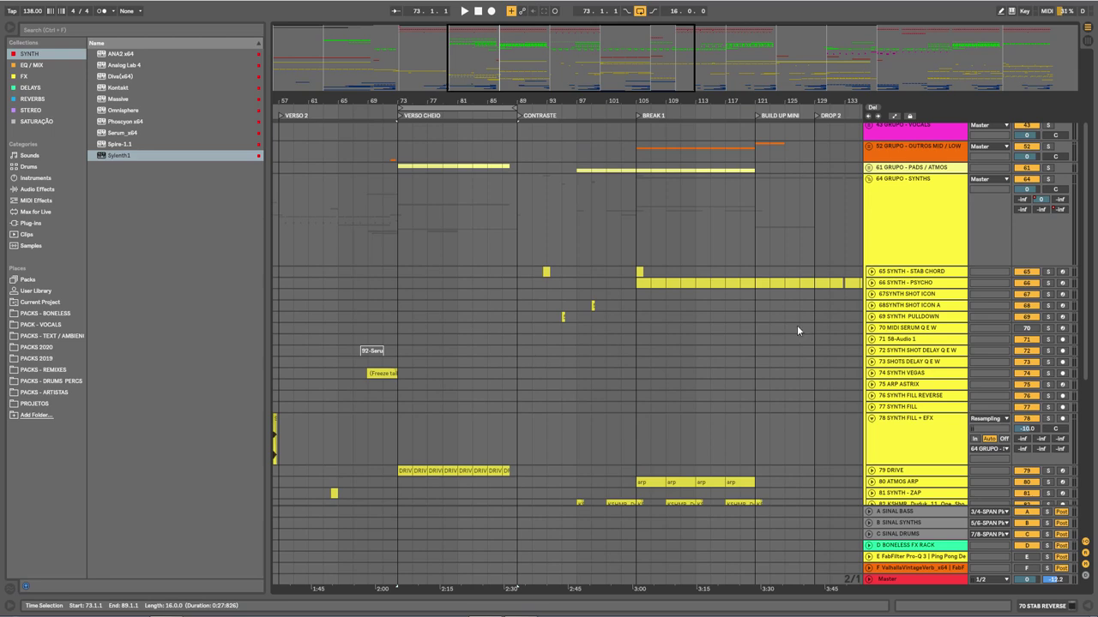
{"action": "left_click", "coordinate": [869, 180]}
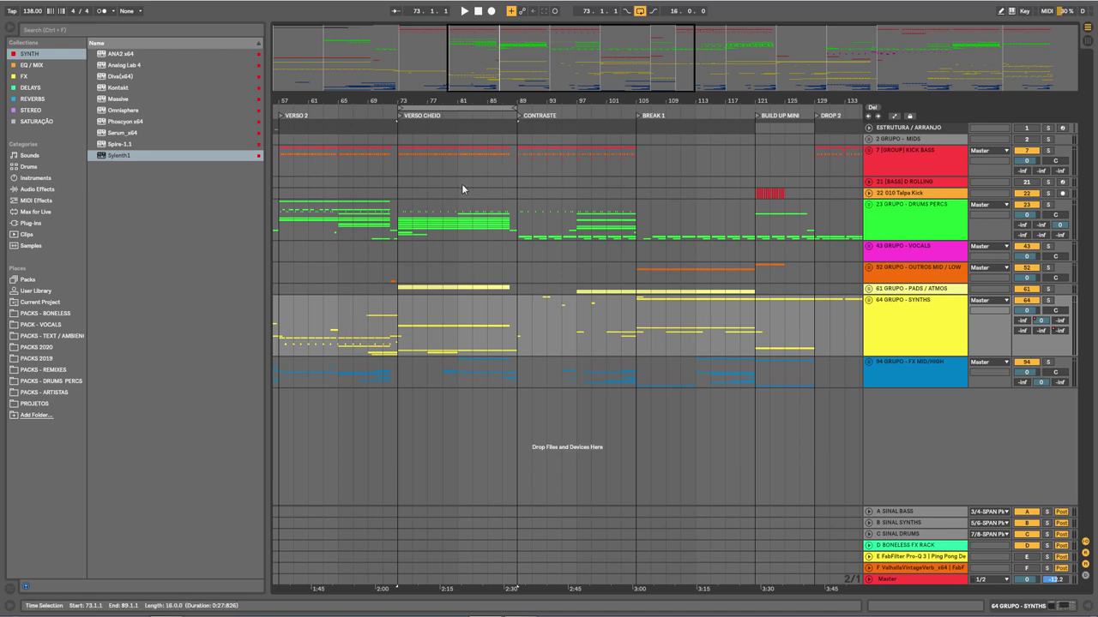
{"action": "mouse_move", "coordinate": [534, 101]}
{"action": "left_mouse_down"}
{"action": "mouse_move", "coordinate": [554, 119]}
{"action": "mouse_move", "coordinate": [605, 121]}
{"action": "mouse_move", "coordinate": [547, 122]}
{"action": "mouse_move", "coordinate": [515, 94]}
{"action": "left_mouse_up"}
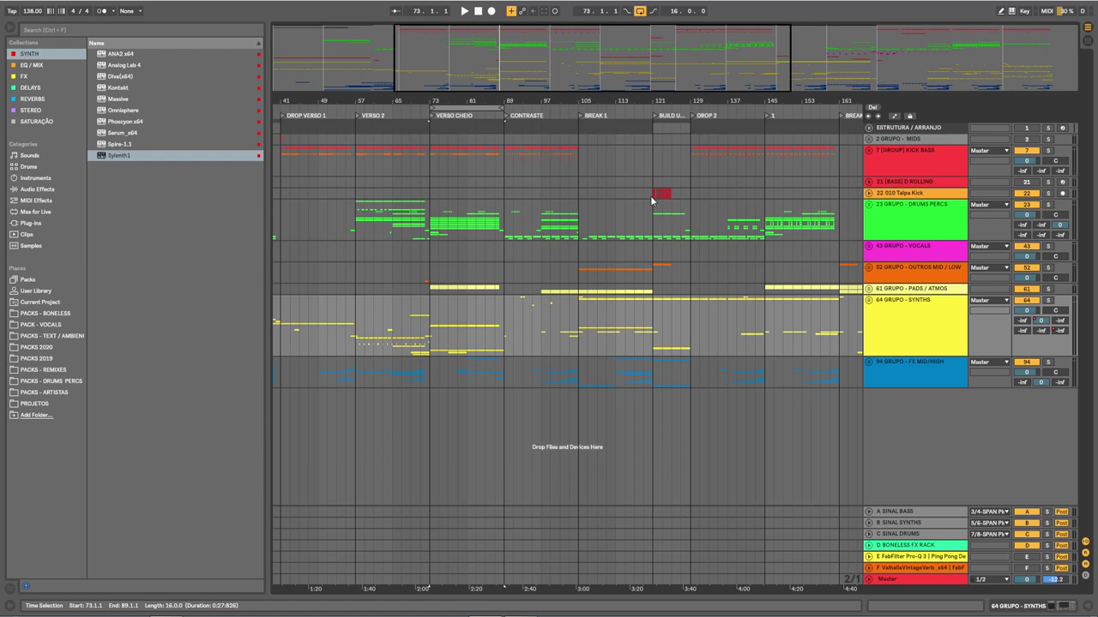
Place the insert mark at bar 81 on 7 [GROUP] KICK BASS, turn off looping, and play into CONTRASTE
{"action": "left_click", "coordinate": [468, 165]}
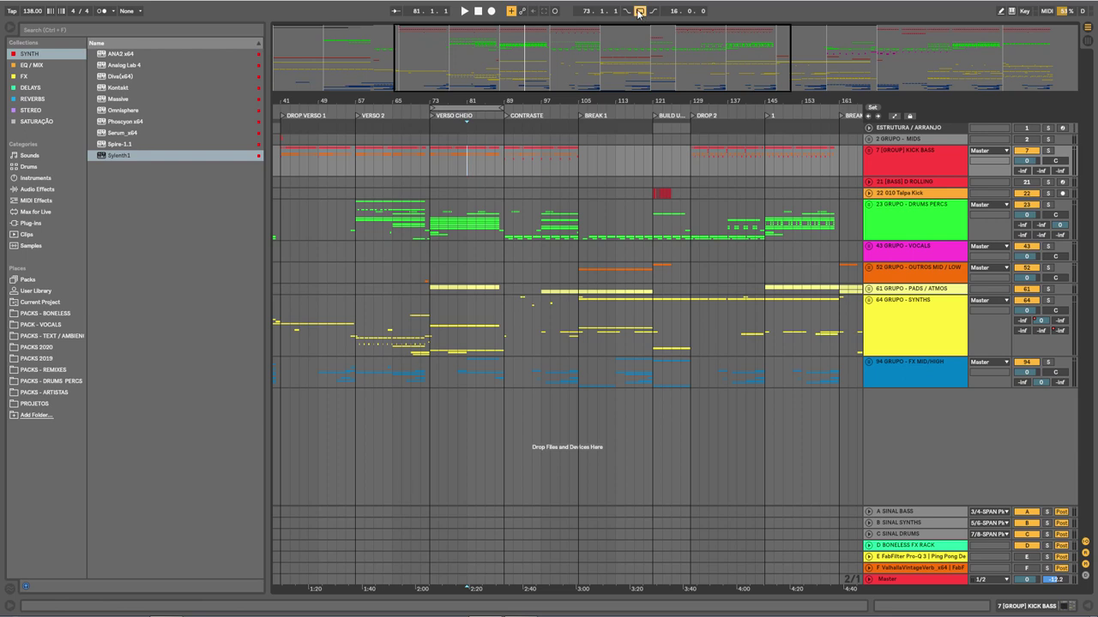
{"action": "key", "text": "space"}
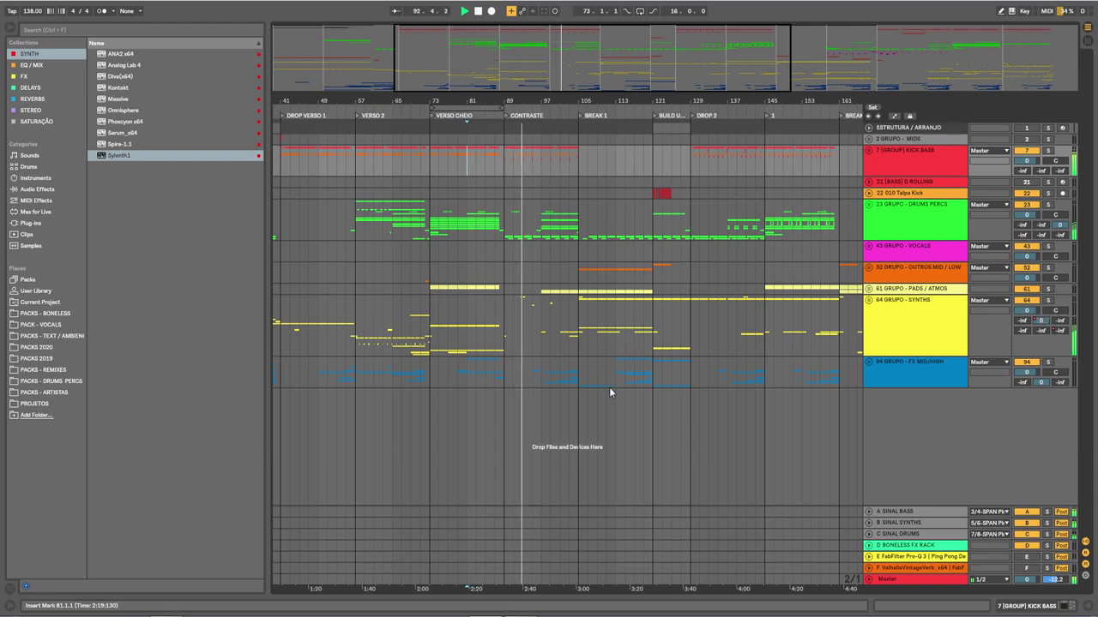
{"action": "key", "text": "space"}
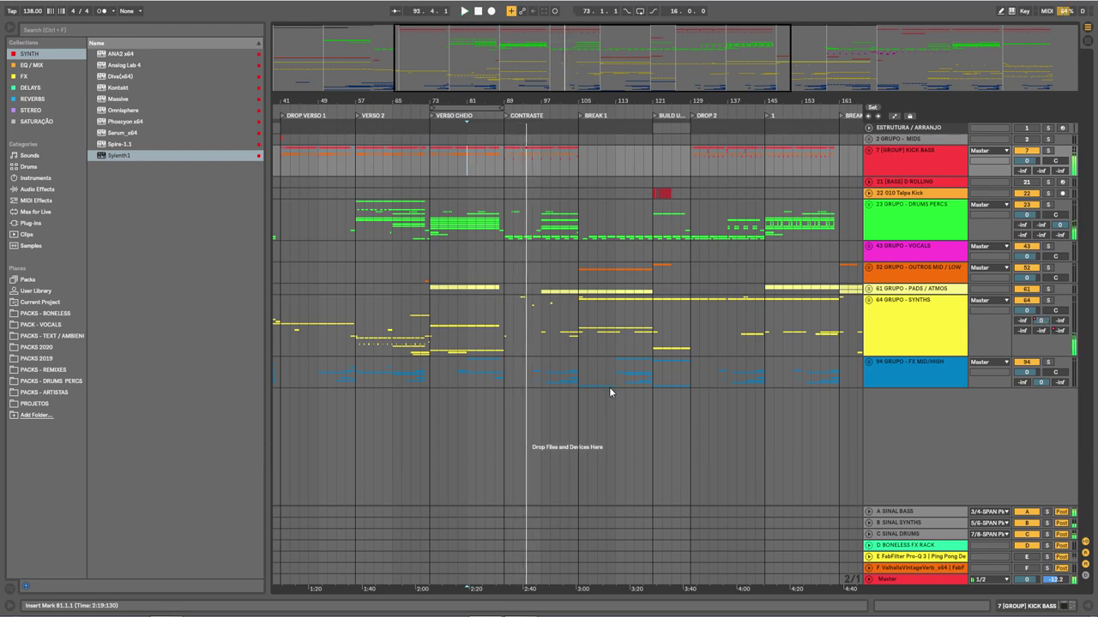
Unfold 64 GRUPO - SYNTHS and 65 SYNTH - STAB CHORD, and play the chord clip in CONTRASTE in solo
{"action": "left_click_drag", "start_coordinate": [533, 99], "coordinate": [533, 106]}
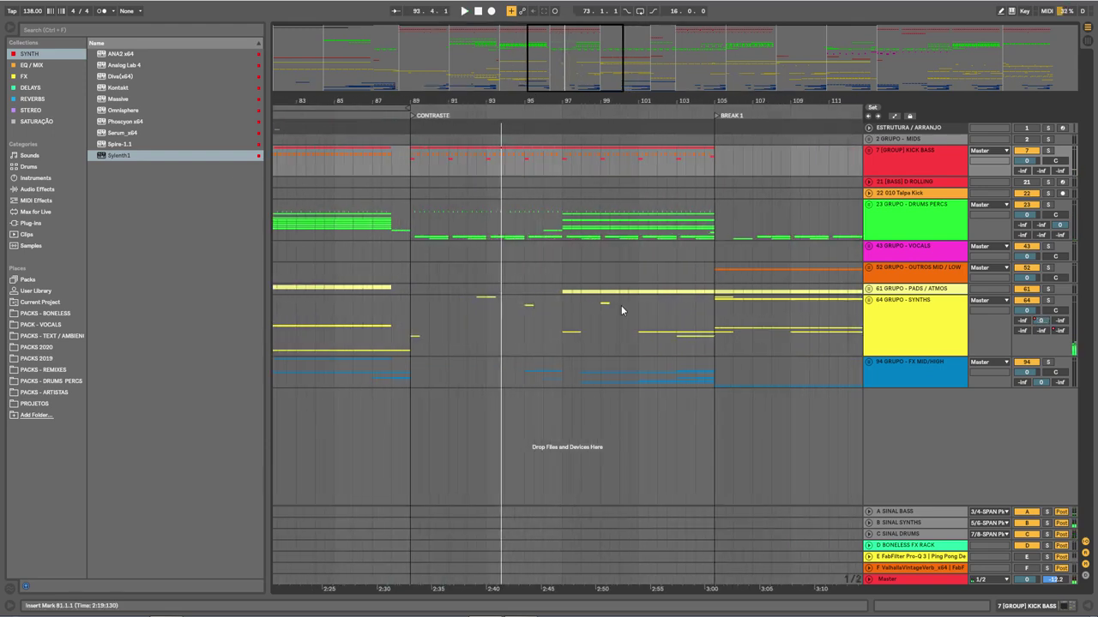
{"action": "left_click", "coordinate": [868, 301]}
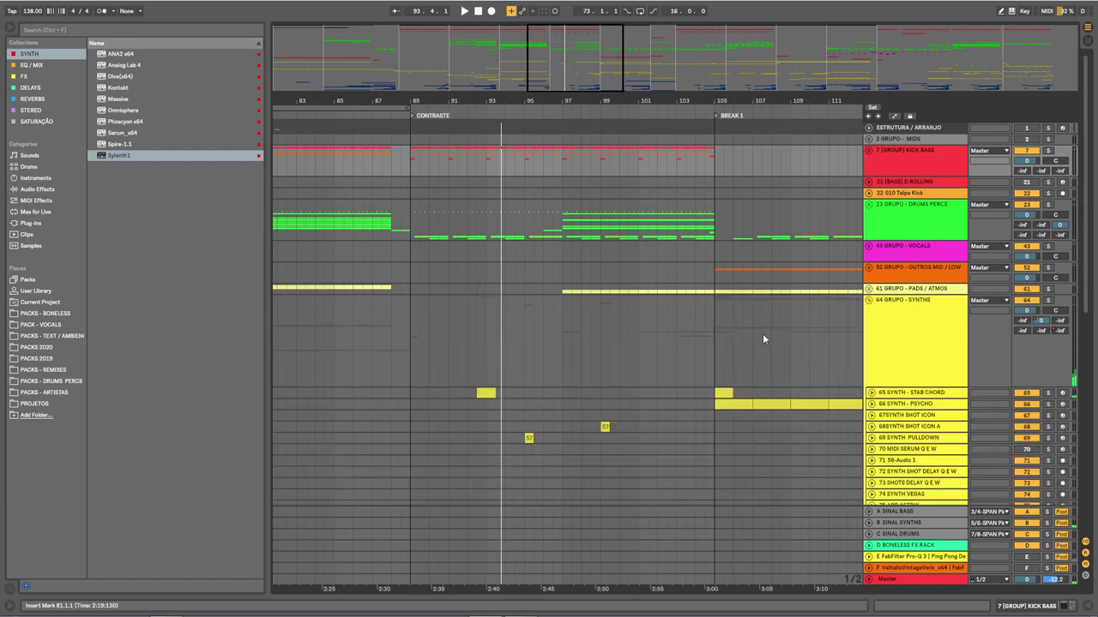
{"action": "left_click", "coordinate": [485, 393]}
{"action": "left_click", "coordinate": [870, 393]}
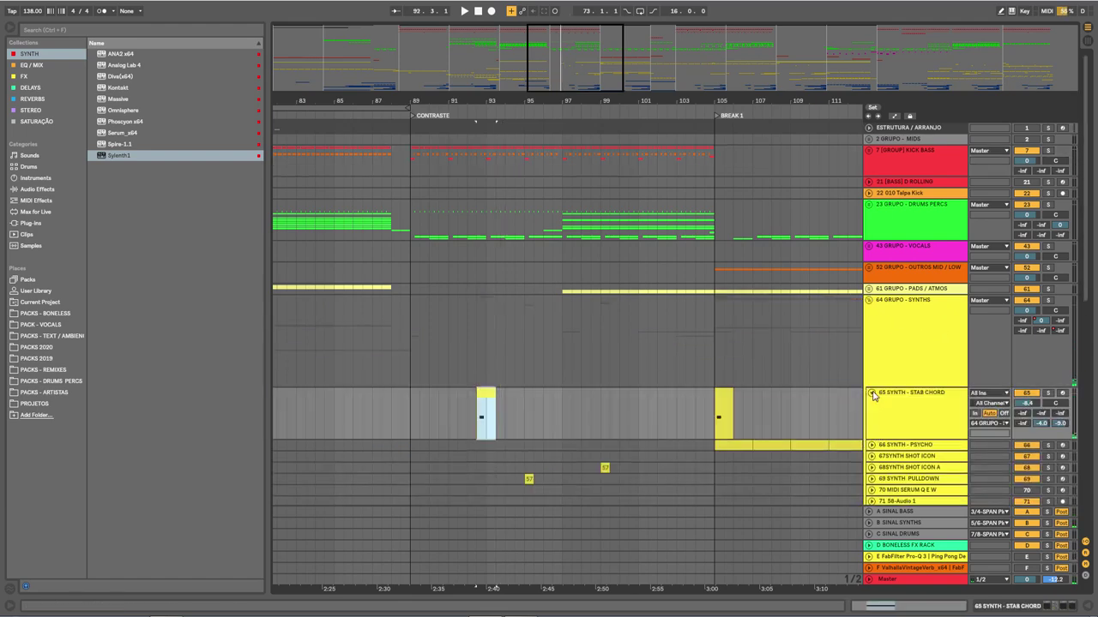
{"action": "left_click", "coordinate": [1046, 393]}
{"action": "key", "text": "space"}
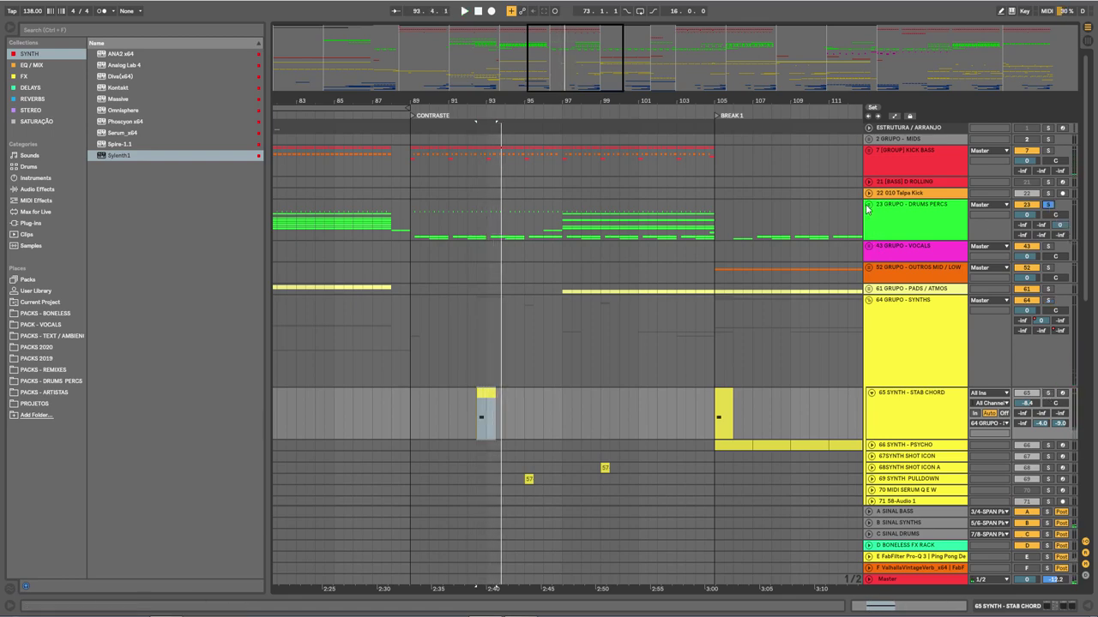
Unfold the soloed 23 GRUPO - DRUMS PERCS and play it from bar 89, the start of CONTRASTE
{"action": "left_click", "coordinate": [870, 205]}
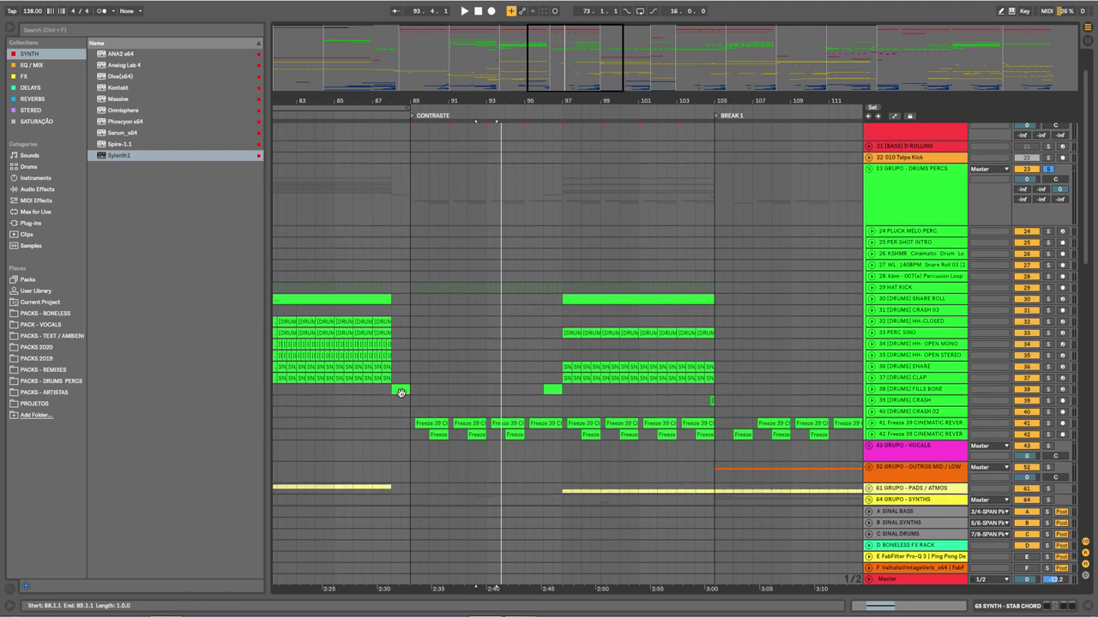
{"action": "left_click", "coordinate": [411, 389]}
{"action": "key", "text": "space"}
{"action": "left_click", "coordinate": [414, 377]}
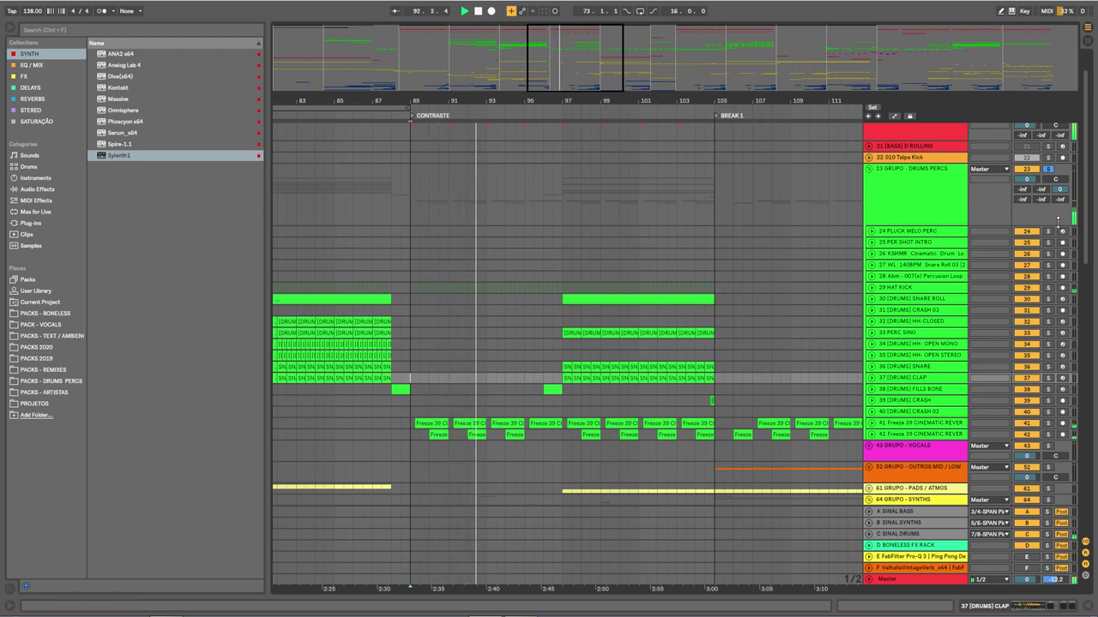
Mark bar 97 to 104.3 across the 23 GRUPO - DRUMS PERCS group in the second half of CONTRASTE
{"action": "left_click_drag", "start_coordinate": [618, 100], "coordinate": [627, 56]}
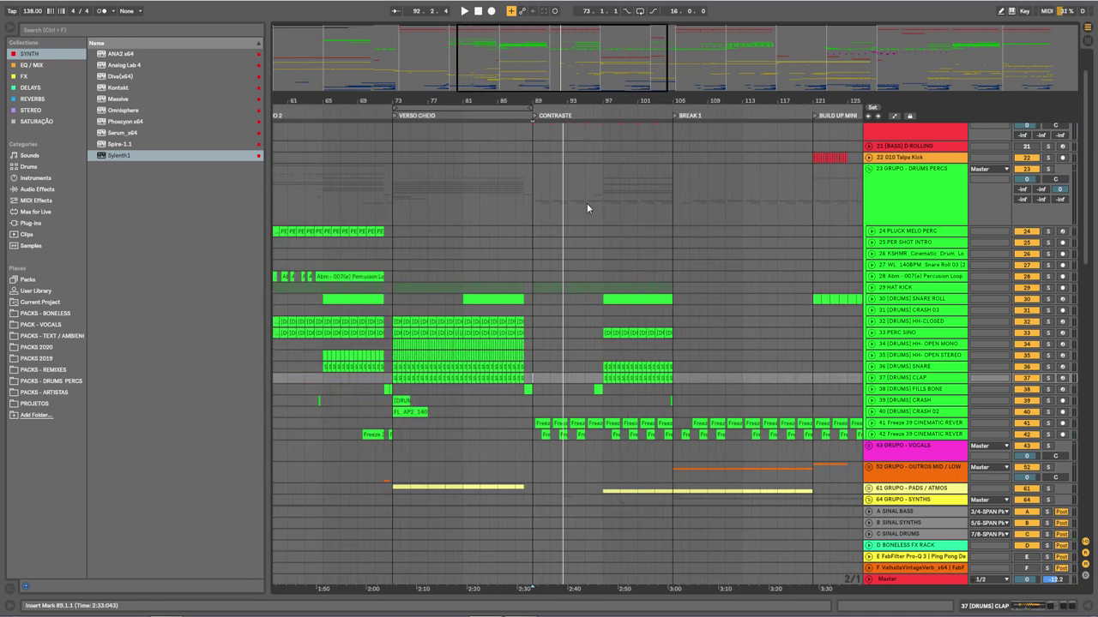
{"action": "left_click_drag", "start_coordinate": [638, 101], "coordinate": [547, 138]}
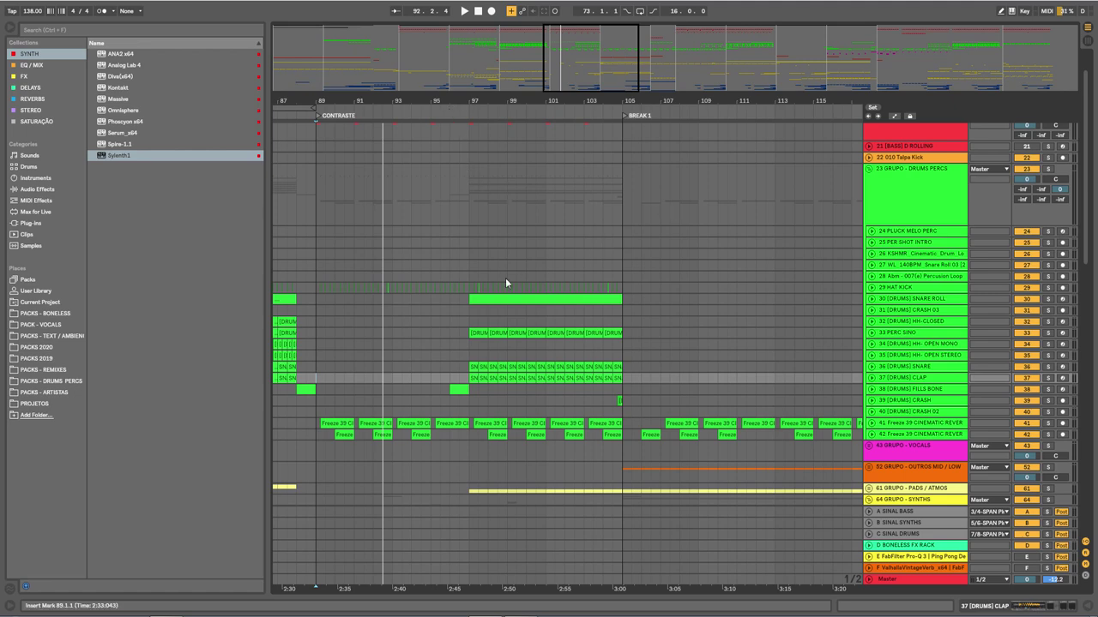
{"action": "left_click_drag", "start_coordinate": [468, 230], "coordinate": [622, 227]}
Fold the 64 GRUPO - SYNTHS group and bring the marked drum tracks back into view
{"action": "scroll", "coordinate": [622, 226], "scroll_direction": "down", "scroll_amount": 10}
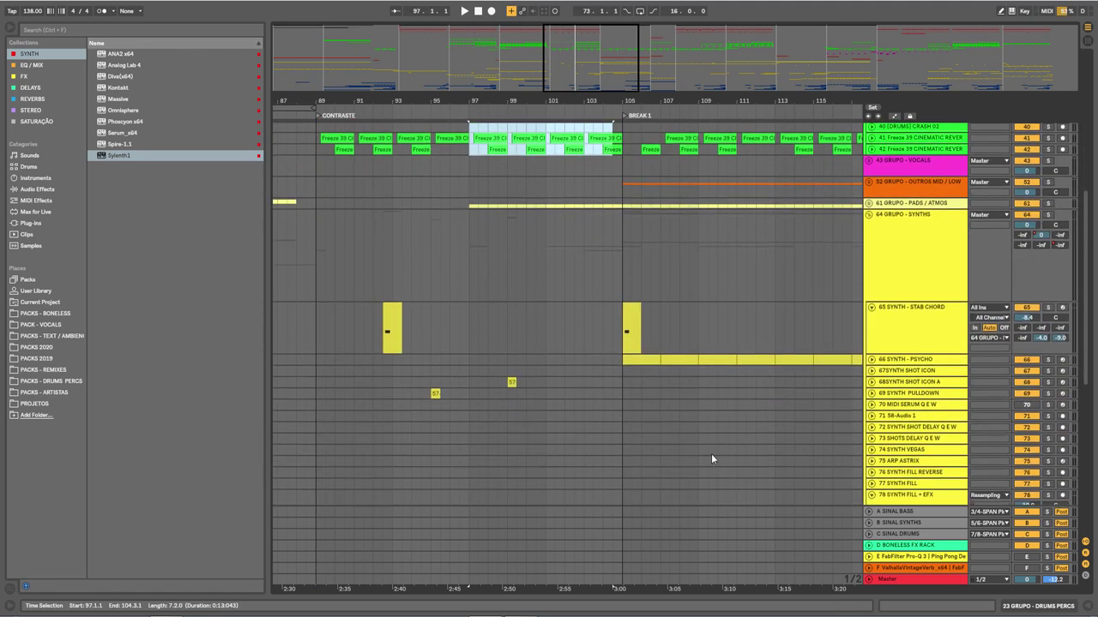
{"action": "scroll", "coordinate": [614, 372], "scroll_direction": "down", "scroll_amount": 2}
{"action": "scroll", "coordinate": [636, 352], "scroll_direction": "up", "scroll_amount": 5}
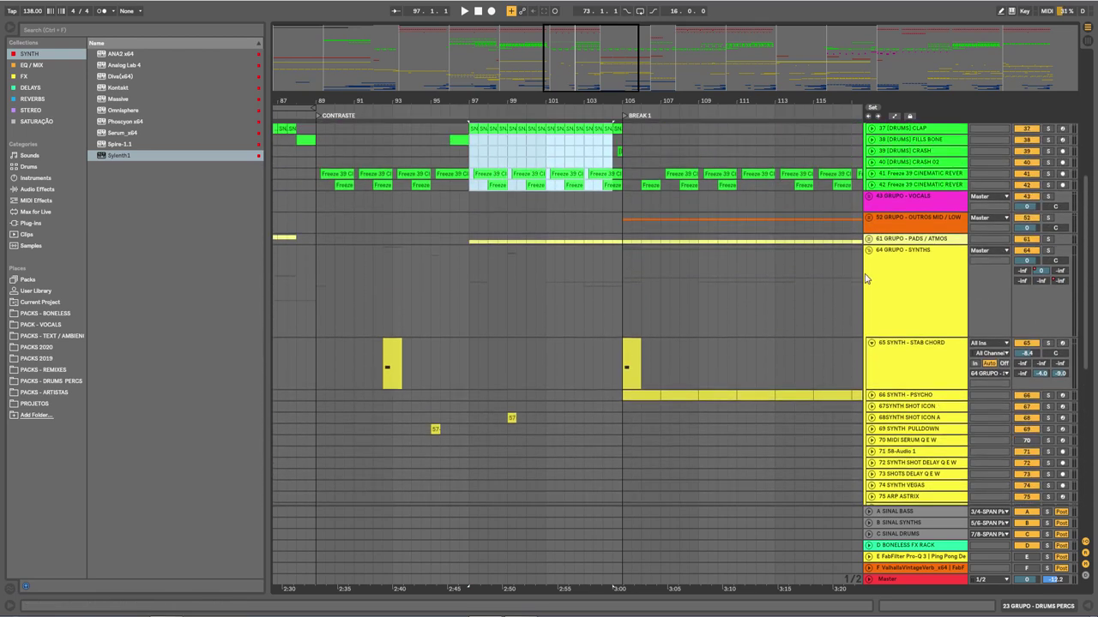
{"action": "left_click", "coordinate": [870, 252]}
{"action": "scroll", "coordinate": [549, 223], "scroll_direction": "up", "scroll_amount": 5}
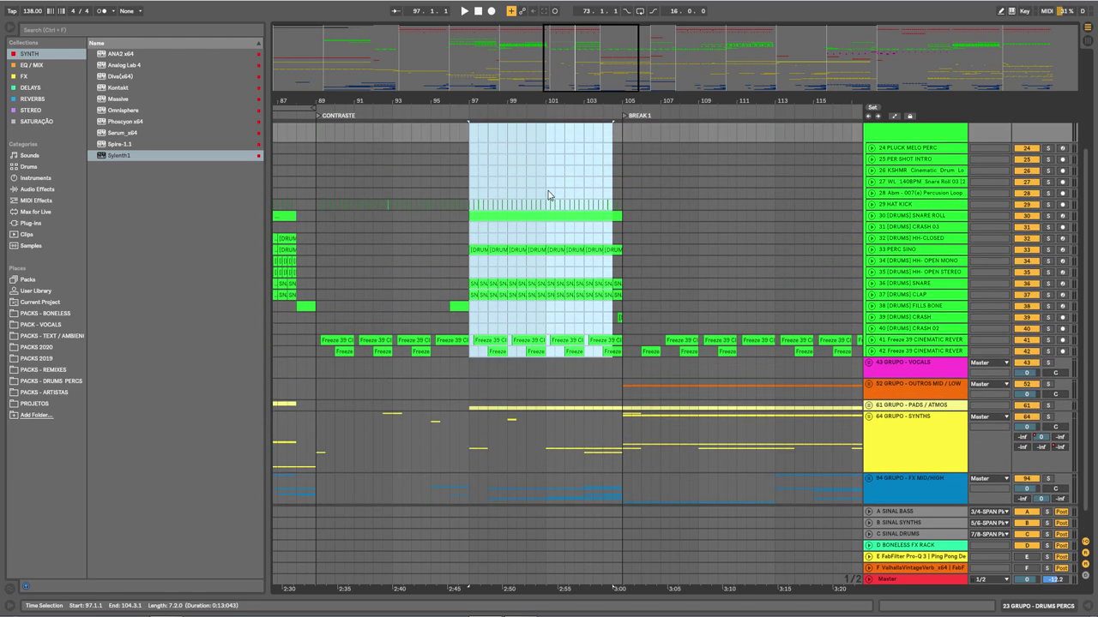
Play from bar 97 and activate return tracks E (FabFilter Pro-Q 3 | Ping Pong) and F (ValhallaVintageVerb)
{"action": "key", "text": "space"}
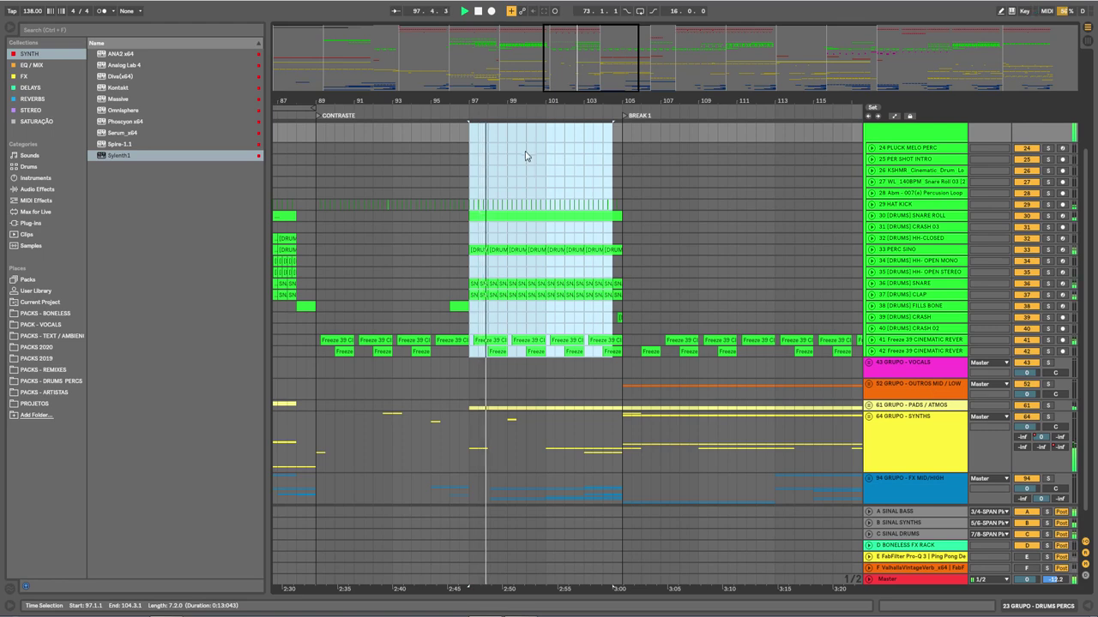
{"action": "left_click", "coordinate": [1027, 557]}
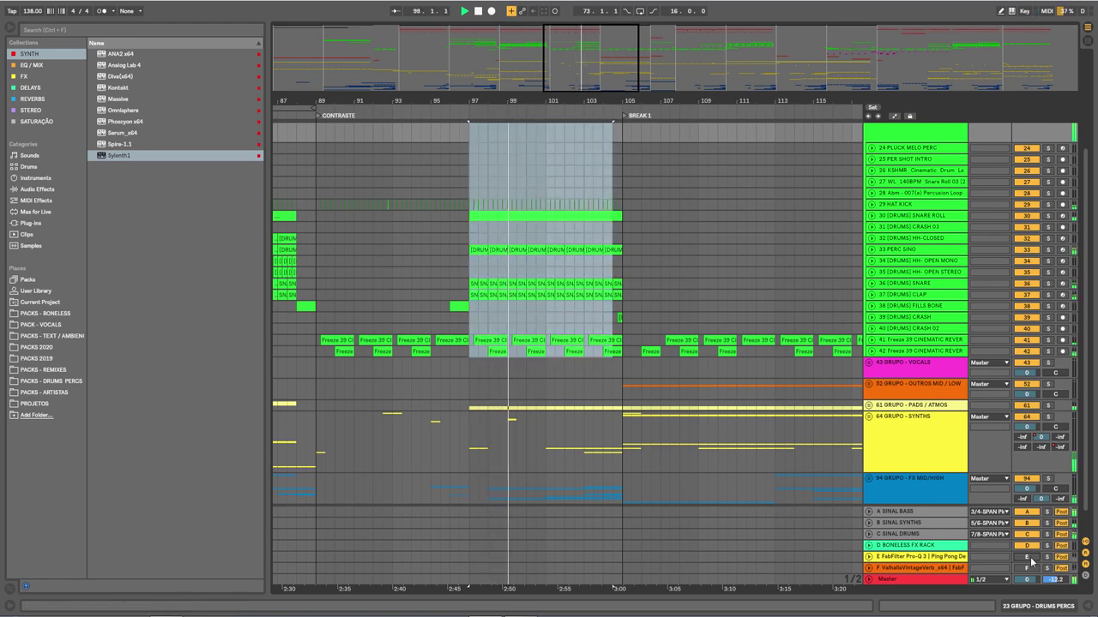
{"action": "left_click", "coordinate": [1028, 569]}
{"action": "scroll", "coordinate": [904, 248], "scroll_direction": "up", "scroll_amount": 1}
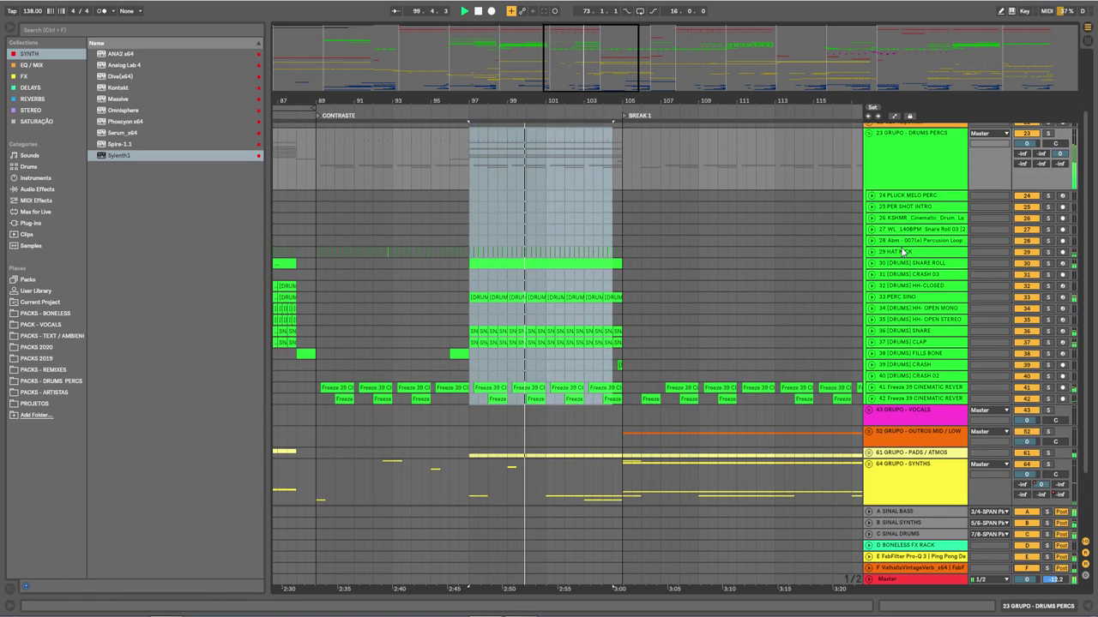
Fold the 23 GRUPO - DRUMS PERCS group, let playback run into BREAK 1 and stop it there
{"action": "left_click", "coordinate": [869, 133]}
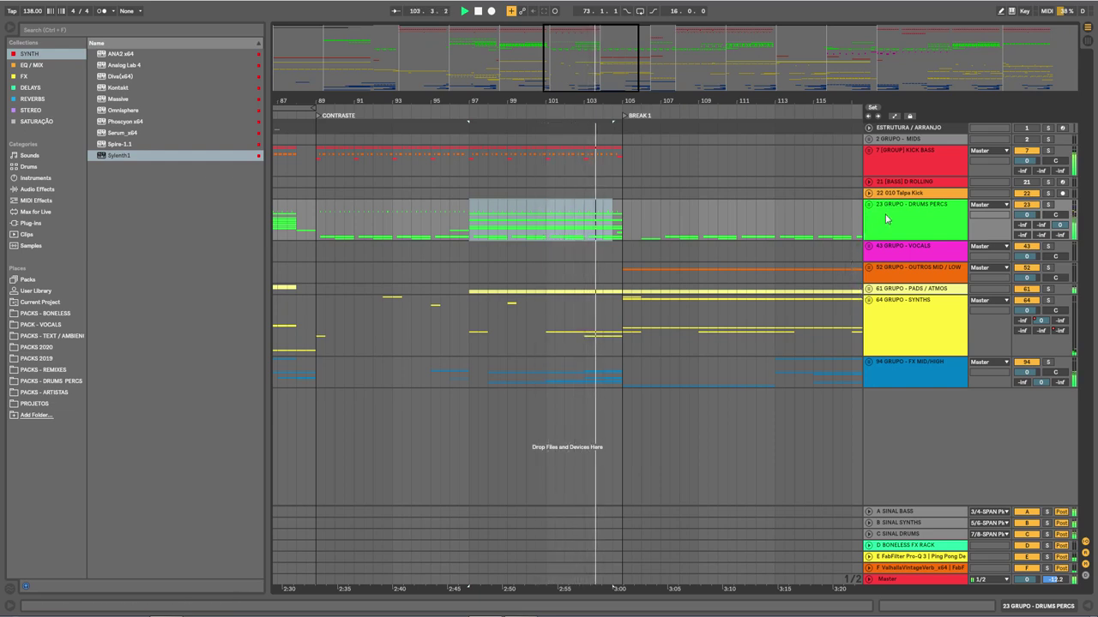
{"action": "left_click_drag", "start_coordinate": [730, 102], "coordinate": [570, 50]}
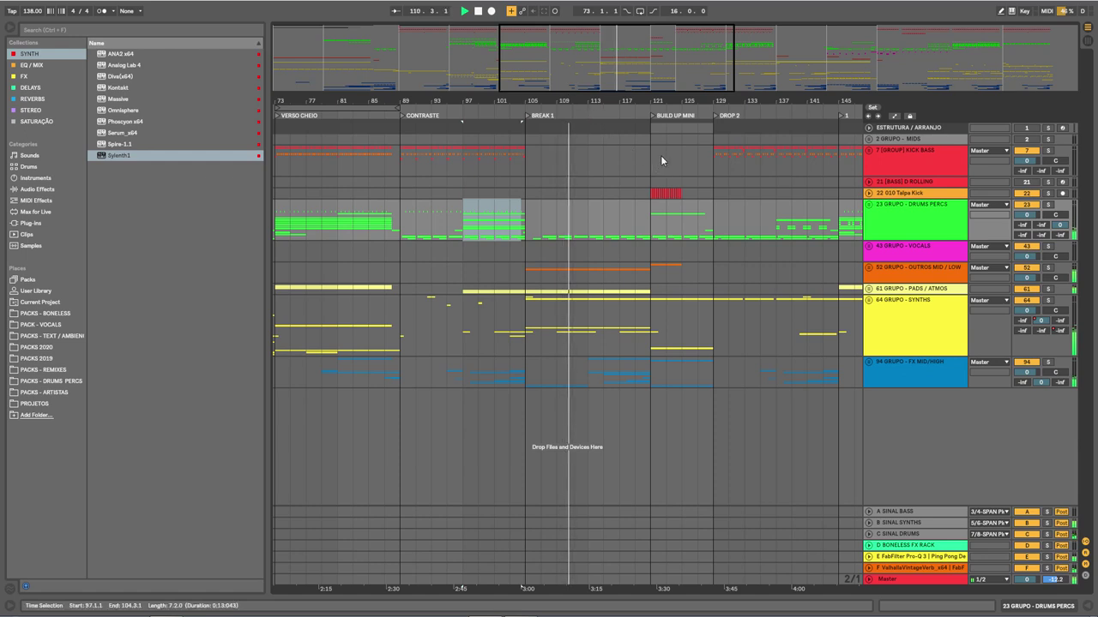
{"action": "key", "text": "space"}
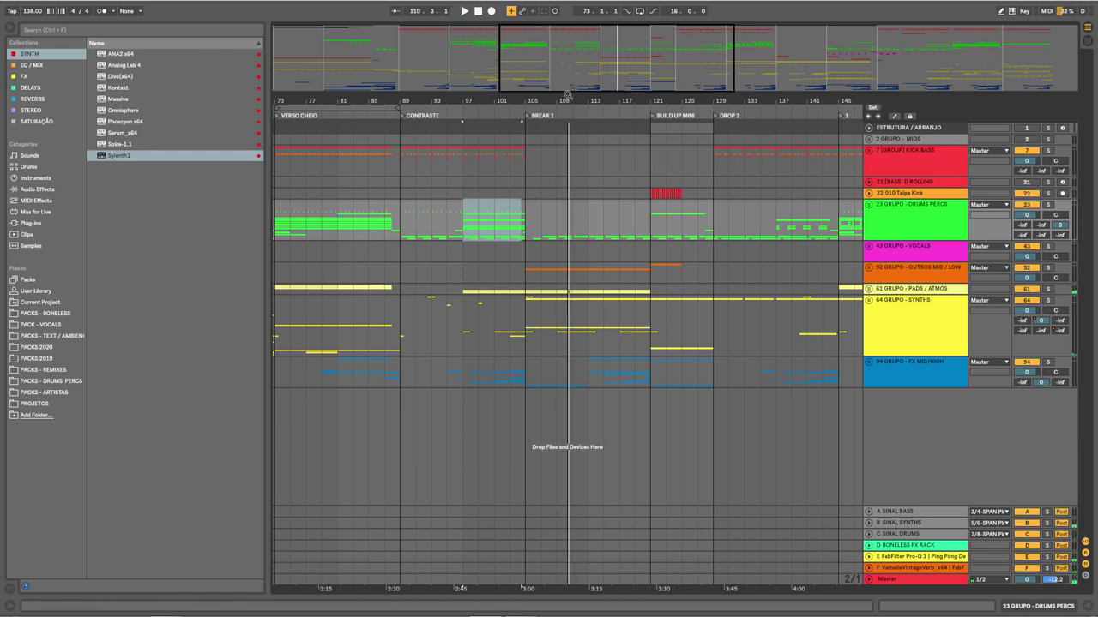
Unfold the 64 GRUPO - SYNTHS group and examine its clips from DROP VERSO 1 through BREAK 1
{"action": "left_click_drag", "start_coordinate": [566, 95], "coordinate": [603, 187]}
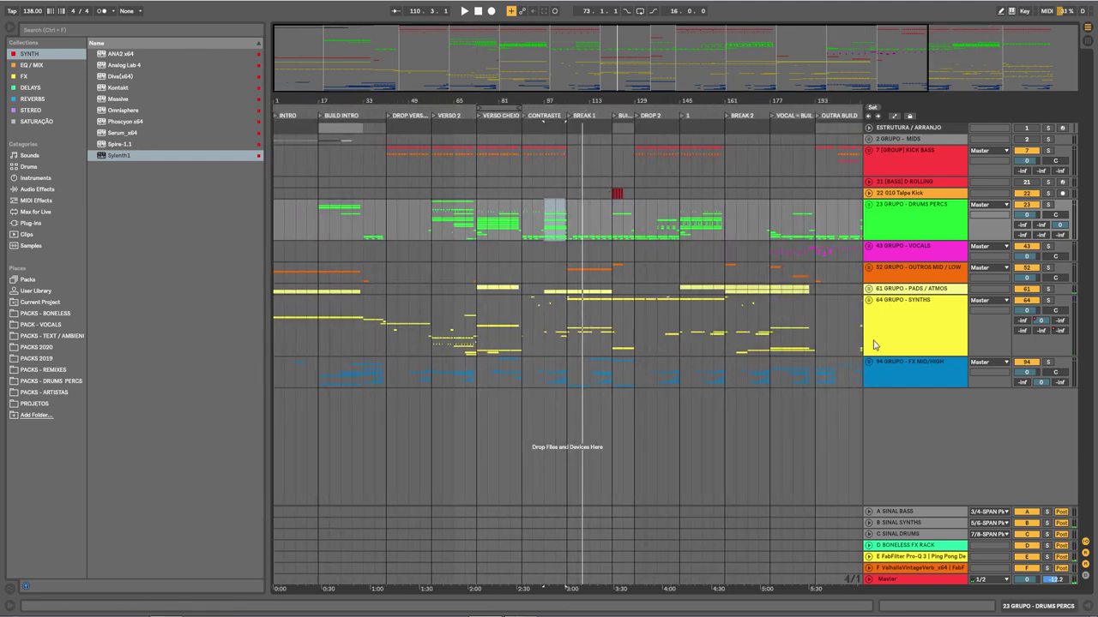
{"action": "left_click_drag", "start_coordinate": [500, 97], "coordinate": [463, 347]}
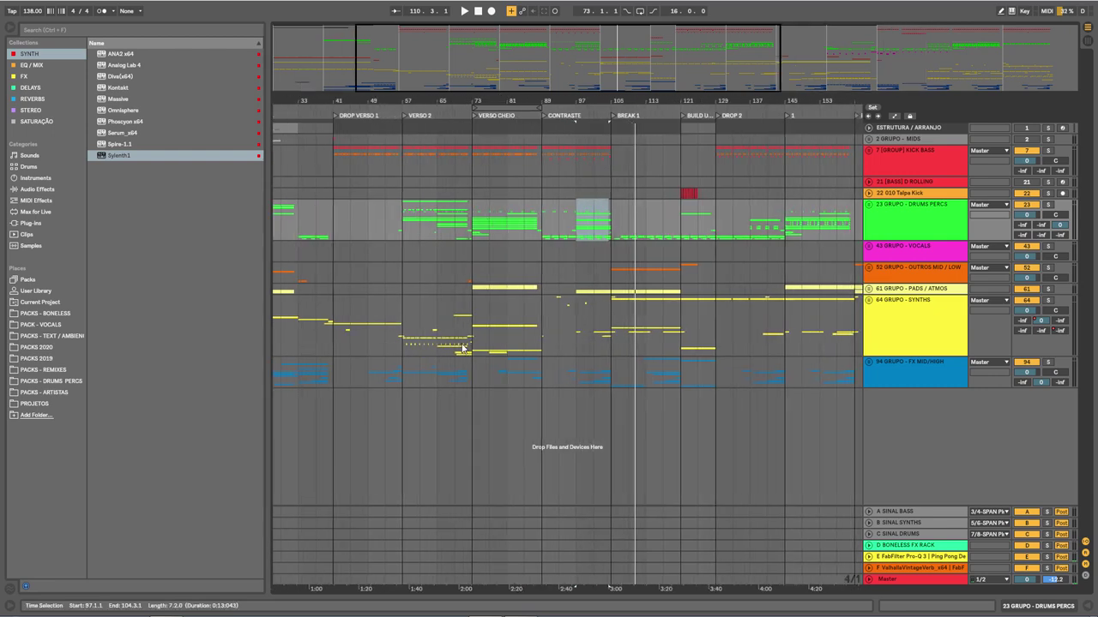
{"action": "left_click", "coordinate": [869, 301]}
{"action": "left_click", "coordinate": [871, 333]}
{"action": "scroll", "coordinate": [731, 381], "scroll_direction": "down", "scroll_amount": 5}
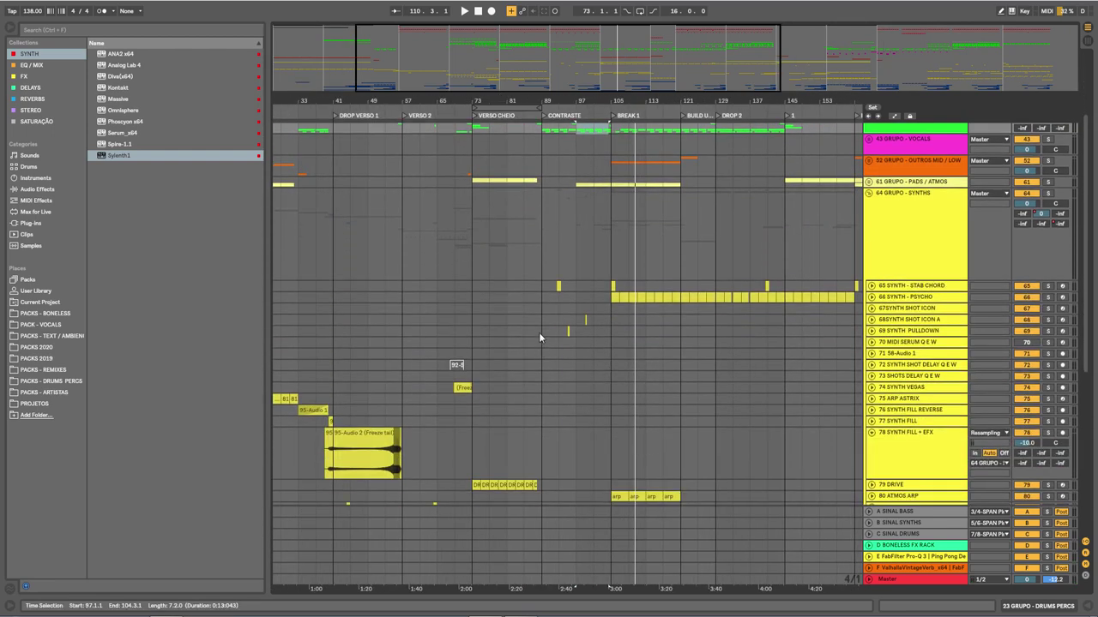
{"action": "scroll", "coordinate": [417, 302], "scroll_direction": "down", "scroll_amount": 2}
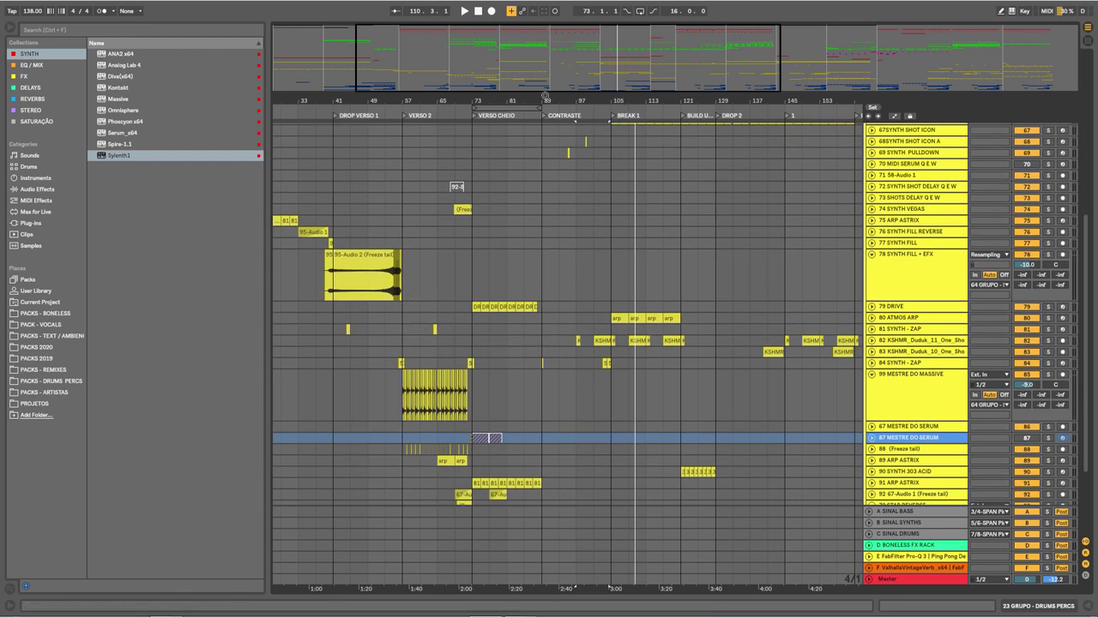
{"action": "scroll", "coordinate": [540, 338], "scroll_direction": "up", "scroll_amount": 3}
{"action": "scroll", "coordinate": [557, 336], "scroll_direction": "up", "scroll_amount": 3}
{"action": "scroll", "coordinate": [566, 326], "scroll_direction": "up", "scroll_amount": 2}
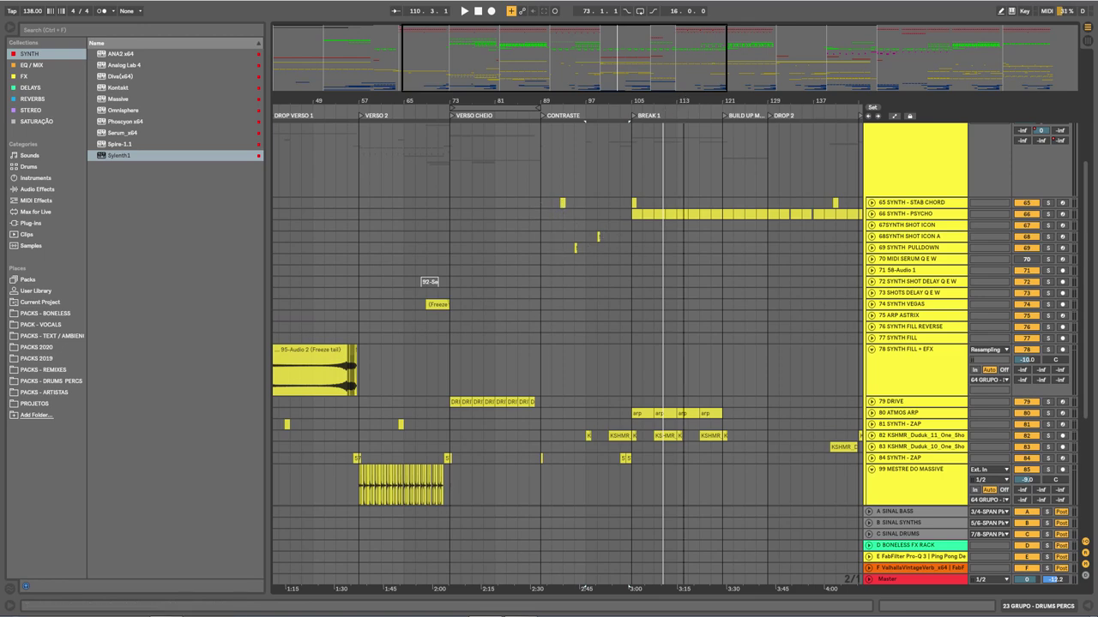
Play the second half of CONTRASTE from bar 97, stop playback and place the insert marker at bar 104 in 64 GRUPO - SYNTHS
{"action": "left_click_drag", "start_coordinate": [679, 103], "coordinate": [632, 151]}
{"action": "scroll", "coordinate": [524, 353], "scroll_direction": "up", "scroll_amount": 6}
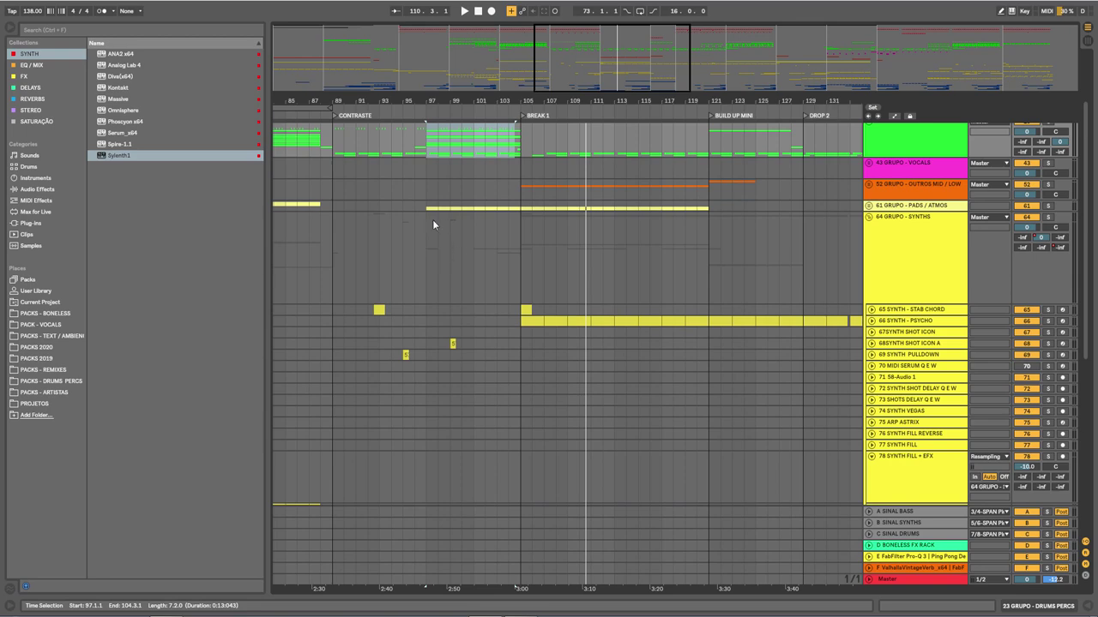
{"action": "left_click", "coordinate": [433, 224]}
{"action": "key", "text": "space"}
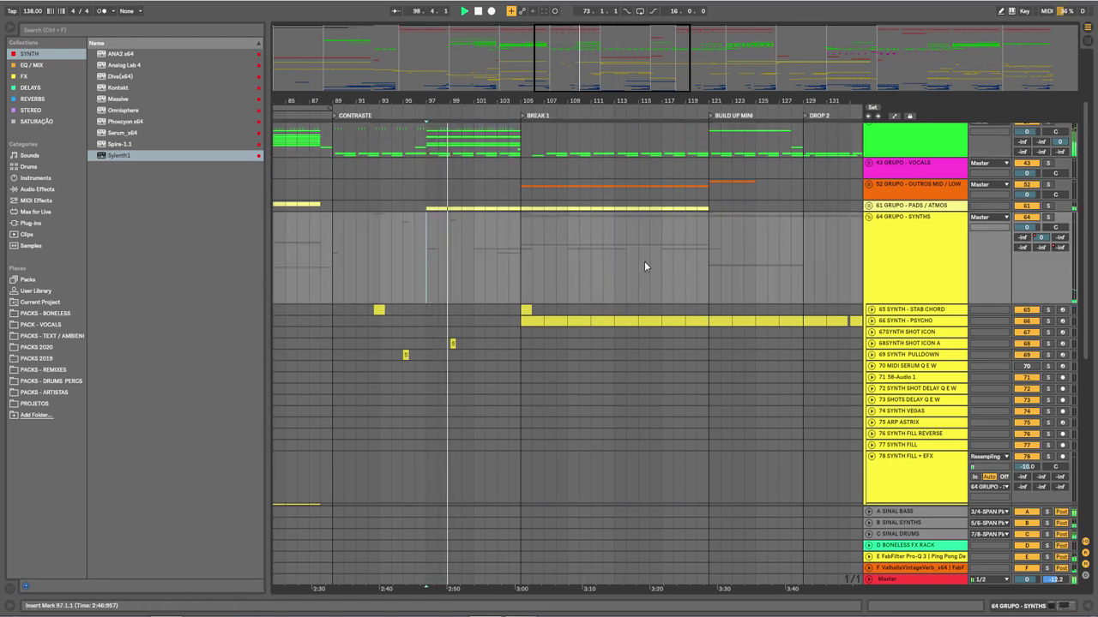
{"action": "scroll", "coordinate": [843, 286], "scroll_direction": "up", "scroll_amount": 3}
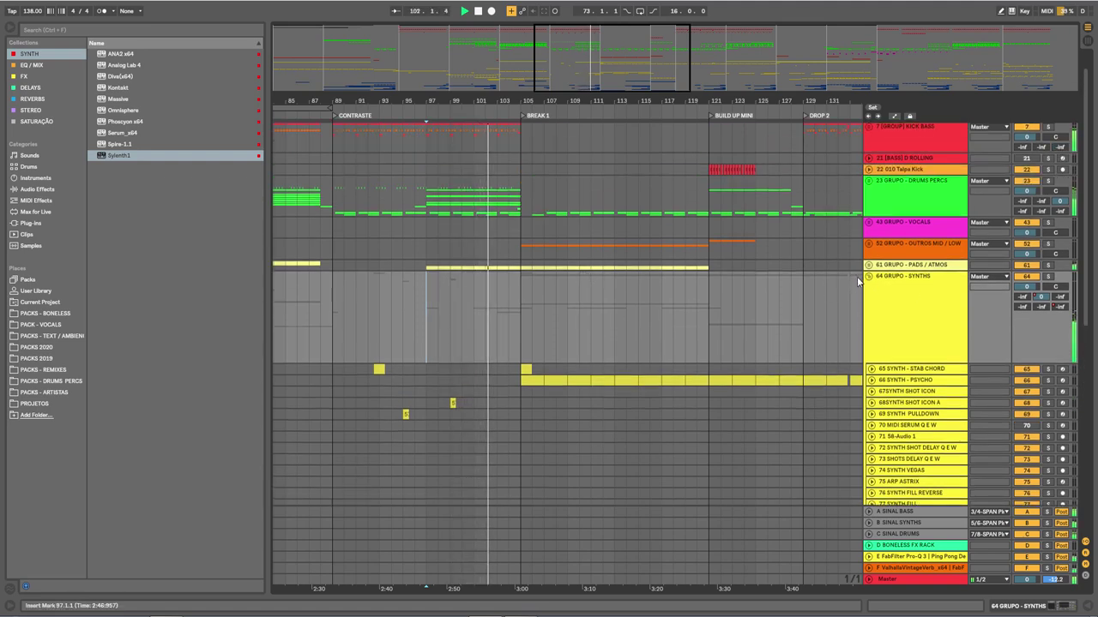
{"action": "key", "text": "space"}
{"action": "left_click", "coordinate": [510, 299]}
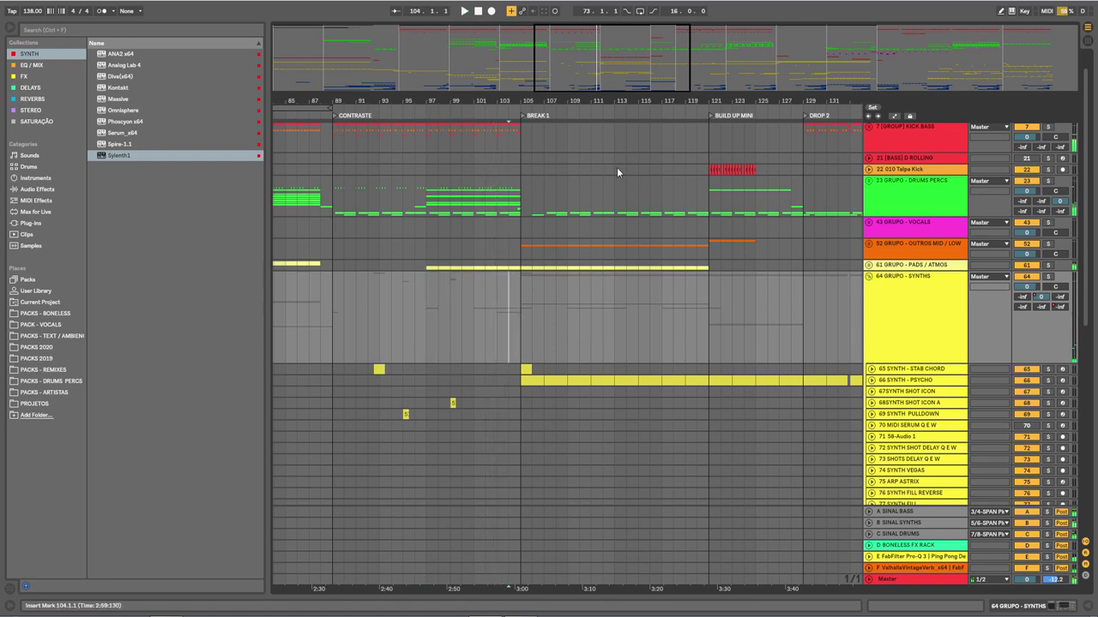
Examine BREAK 1 up close and compare it with the neighbouring sections and the whole arrangement
{"action": "scroll", "coordinate": [626, 195], "scroll_direction": "up", "scroll_amount": 1}
{"action": "left_click_drag", "start_coordinate": [650, 99], "coordinate": [602, 189]}
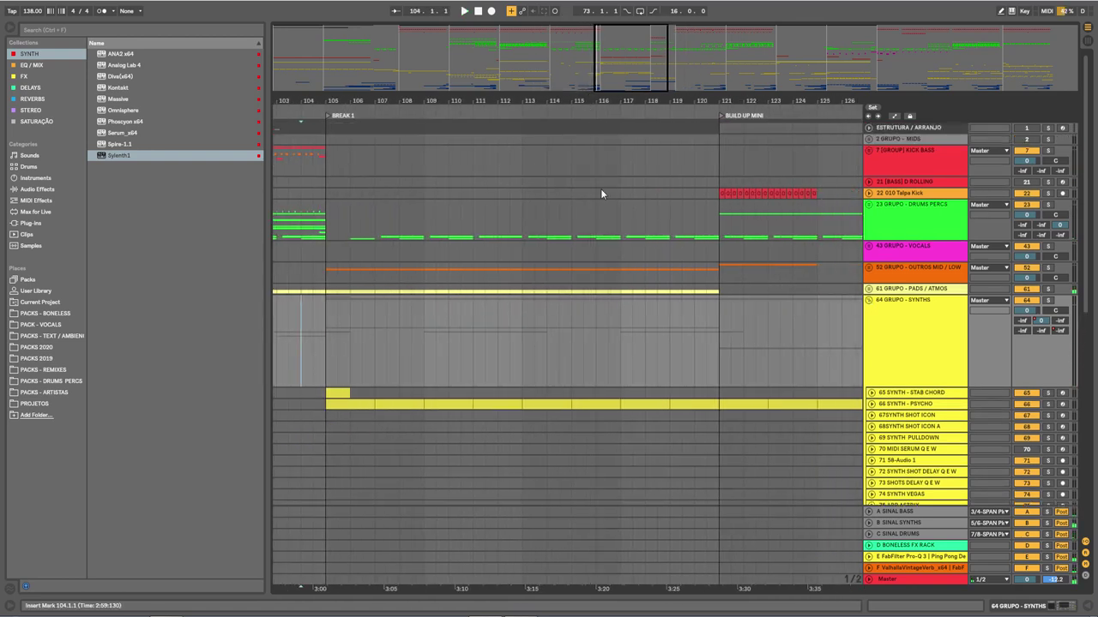
{"action": "left_click_drag", "start_coordinate": [502, 103], "coordinate": [516, 22]}
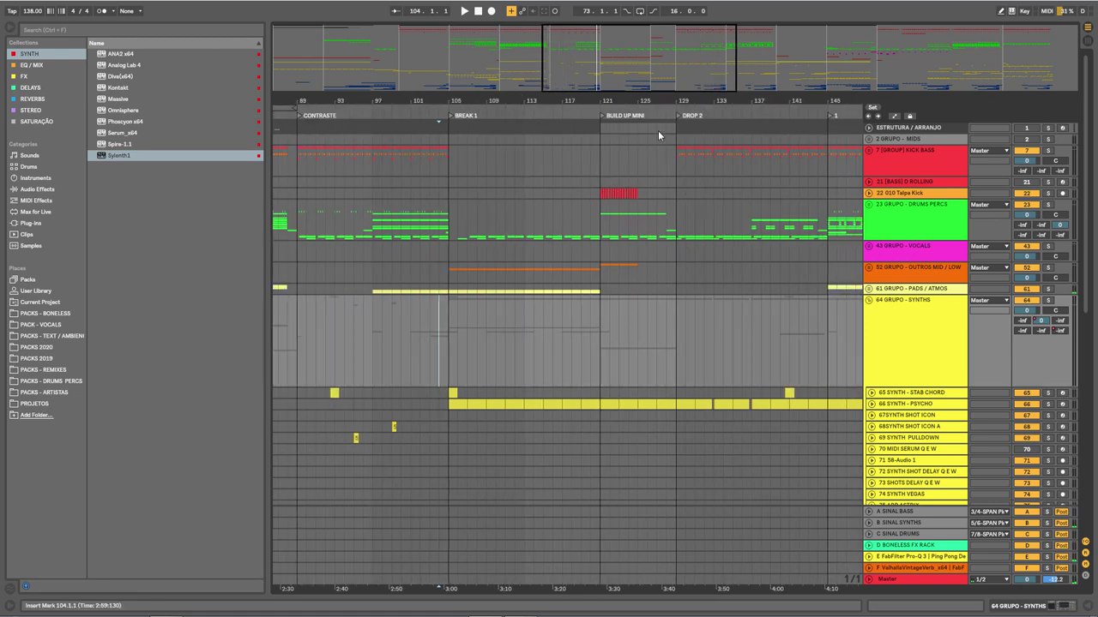
{"action": "left_click_drag", "start_coordinate": [659, 100], "coordinate": [657, 17]}
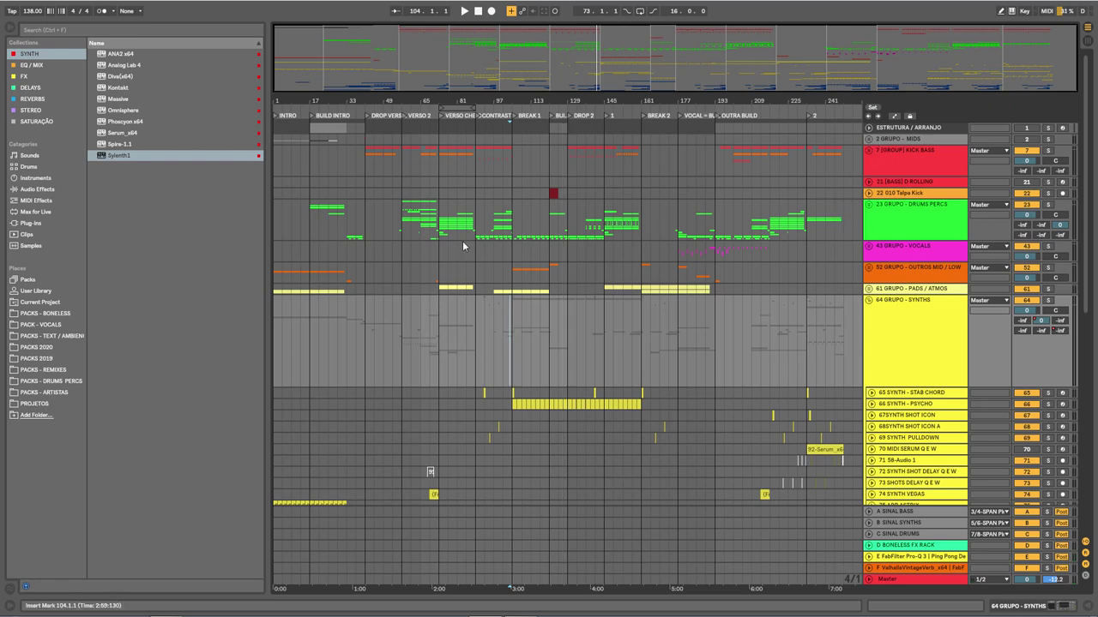
{"action": "left_click_drag", "start_coordinate": [436, 97], "coordinate": [493, 129]}
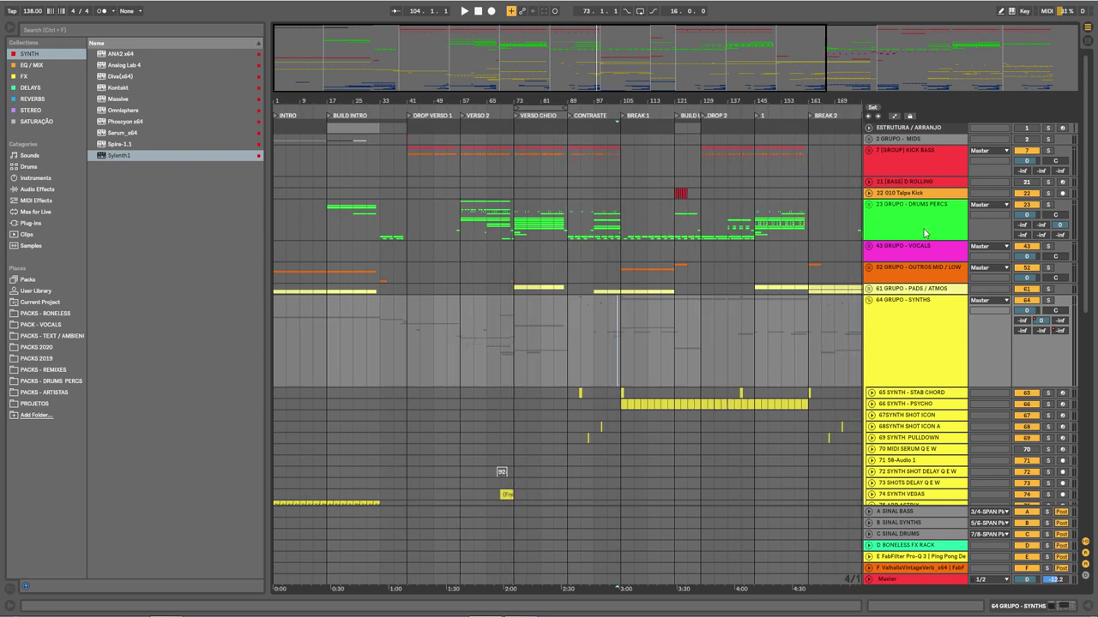
Unfold the 23 GRUPO - DRUMS PERCS group and compare its clips across VERSO 2, VERSO CHEIO, CONTRASTE and BREAK 1
{"action": "left_click", "coordinate": [870, 209]}
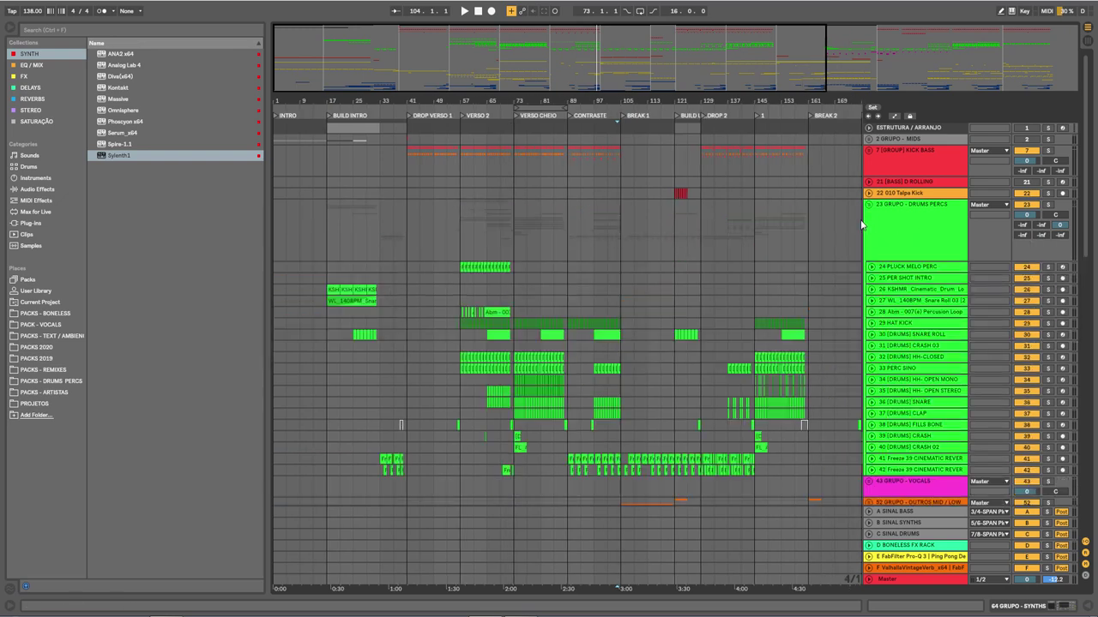
{"action": "scroll", "coordinate": [852, 291], "scroll_direction": "down", "scroll_amount": 5}
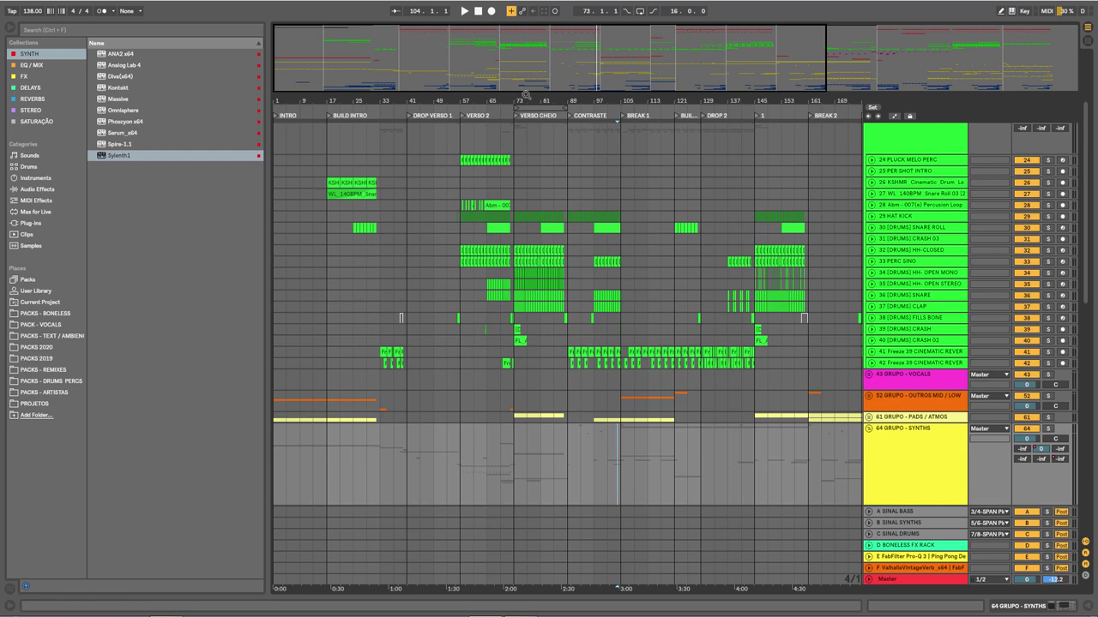
{"action": "left_click_drag", "start_coordinate": [526, 94], "coordinate": [445, 221]}
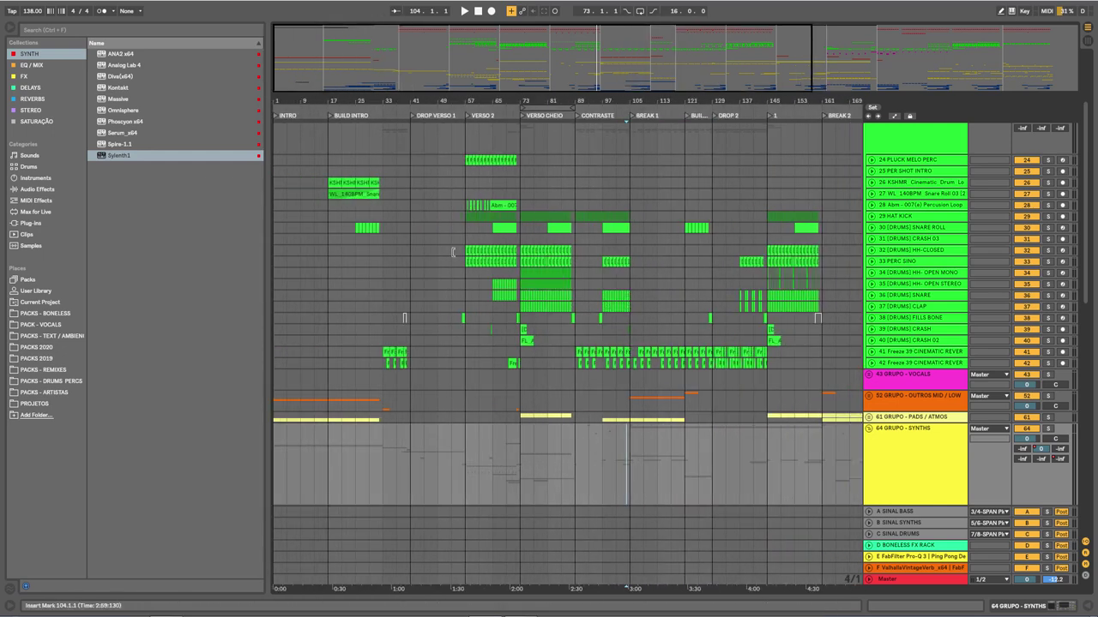
{"action": "scroll", "coordinate": [566, 339], "scroll_direction": "down", "scroll_amount": 3}
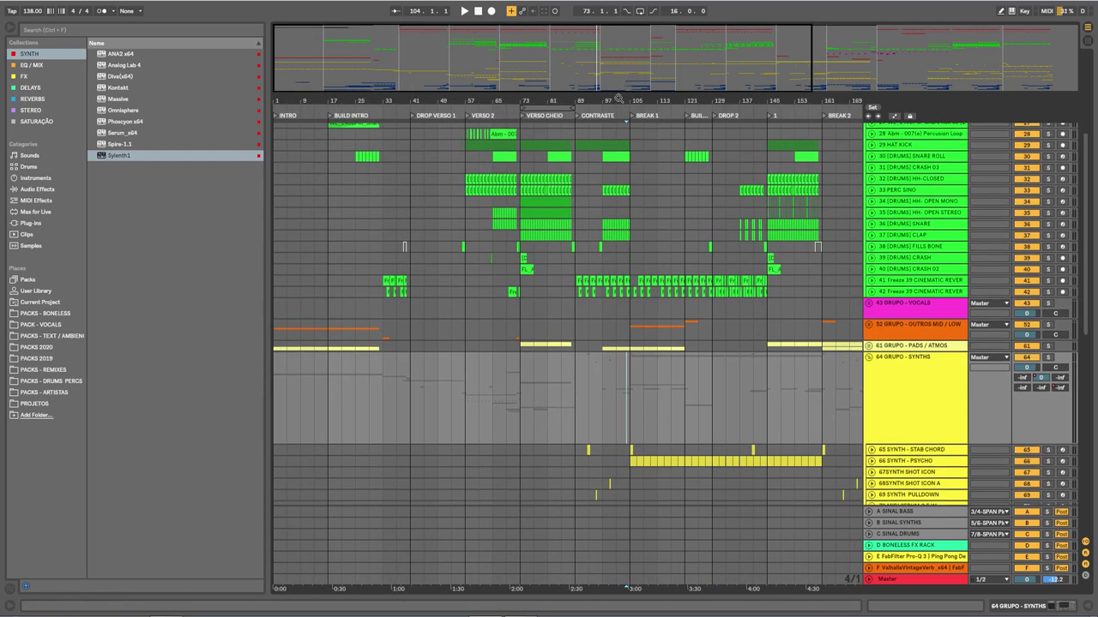
{"action": "left_click_drag", "start_coordinate": [619, 99], "coordinate": [505, 108]}
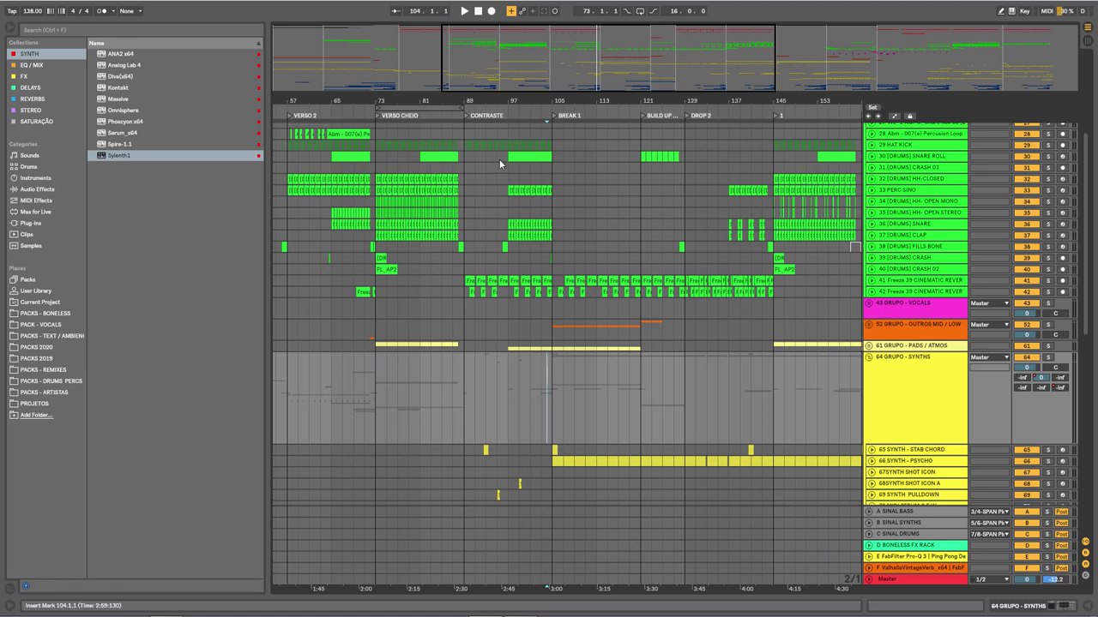
{"action": "left_click_drag", "start_coordinate": [562, 100], "coordinate": [658, 119]}
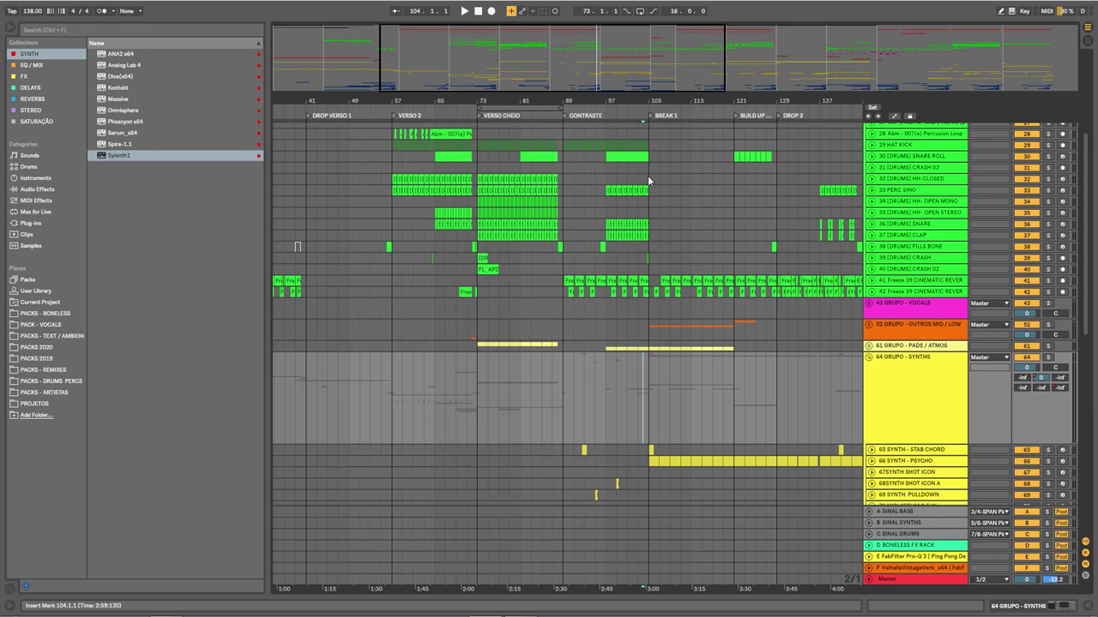
{"action": "left_click_drag", "start_coordinate": [663, 96], "coordinate": [629, 96]}
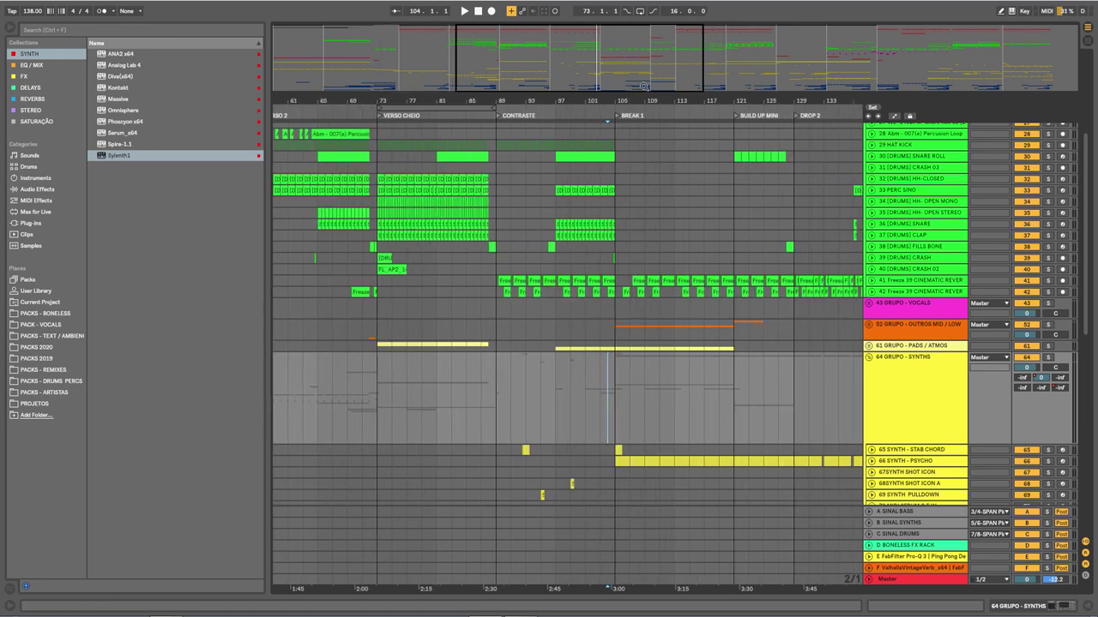